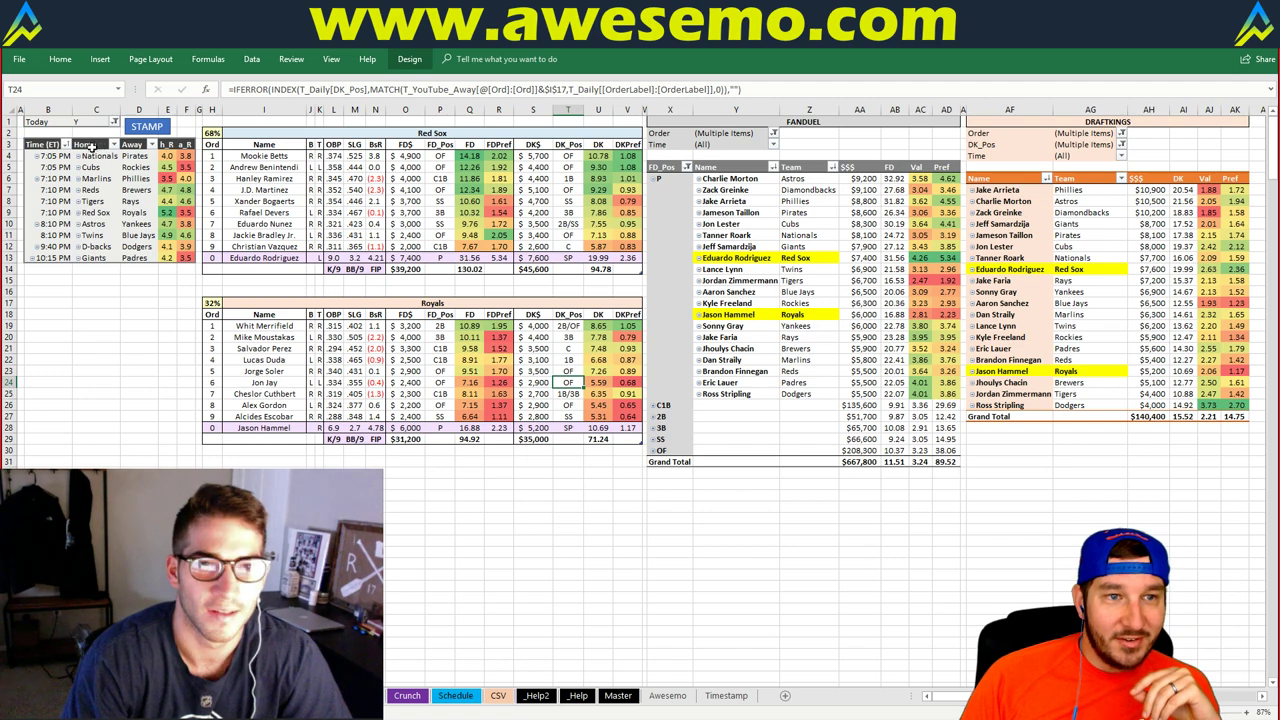
pyautogui.moveTo(100, 156); pyautogui.dragTo(104, 258)
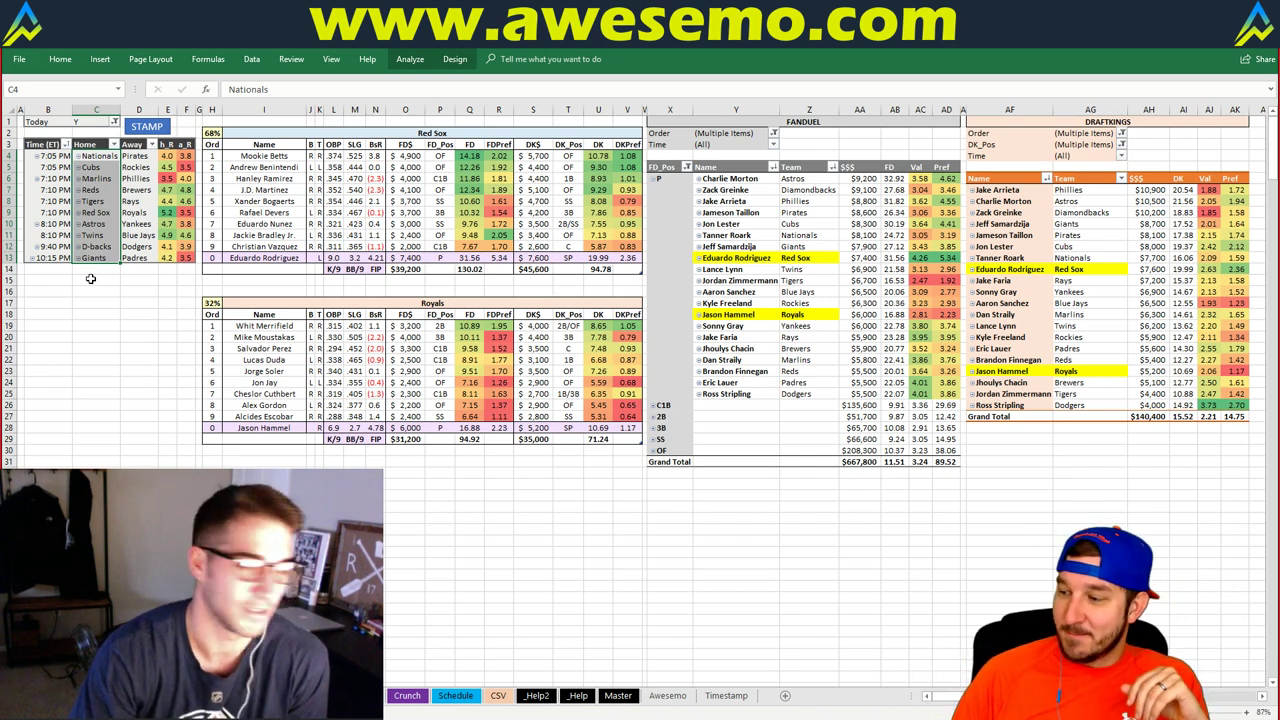
pyautogui.click(138, 301)
pyautogui.click(134, 279)
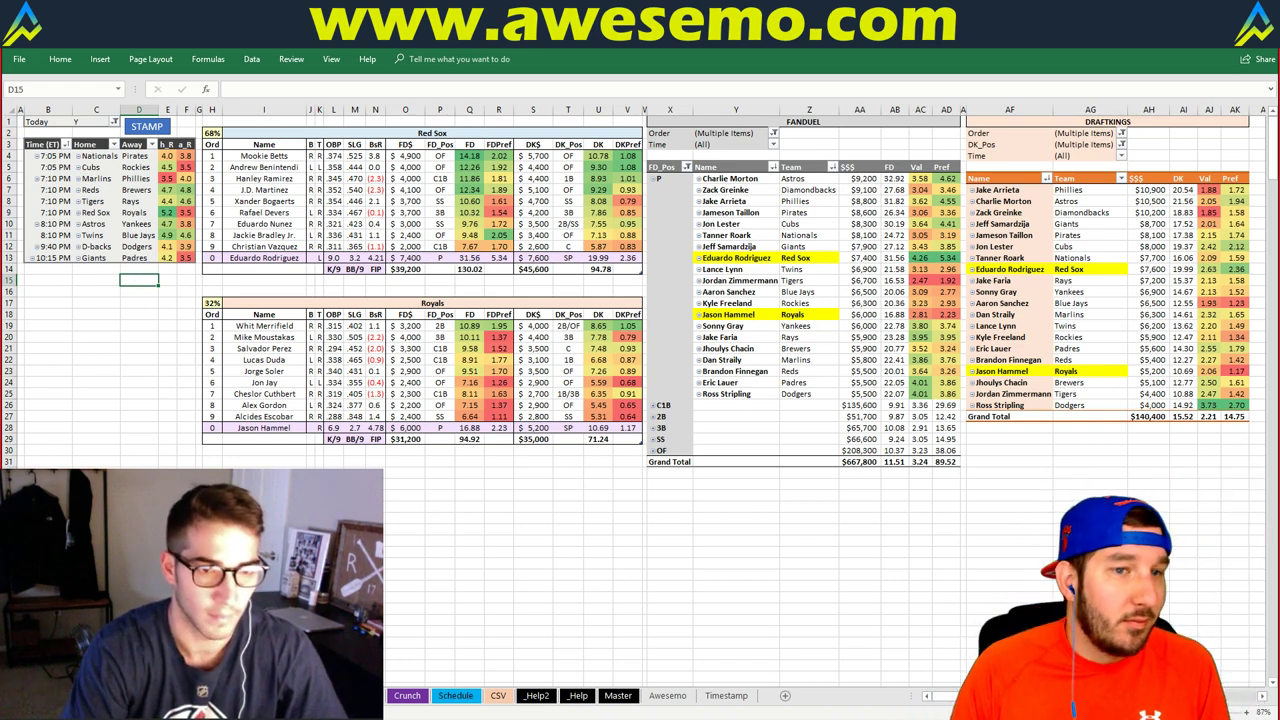
# - Load the Nationals game by setting the upper lineup's team to Nationals, and stamp the time of the matchup
pyautogui.click(408, 133)
pyautogui.write('Nationals')
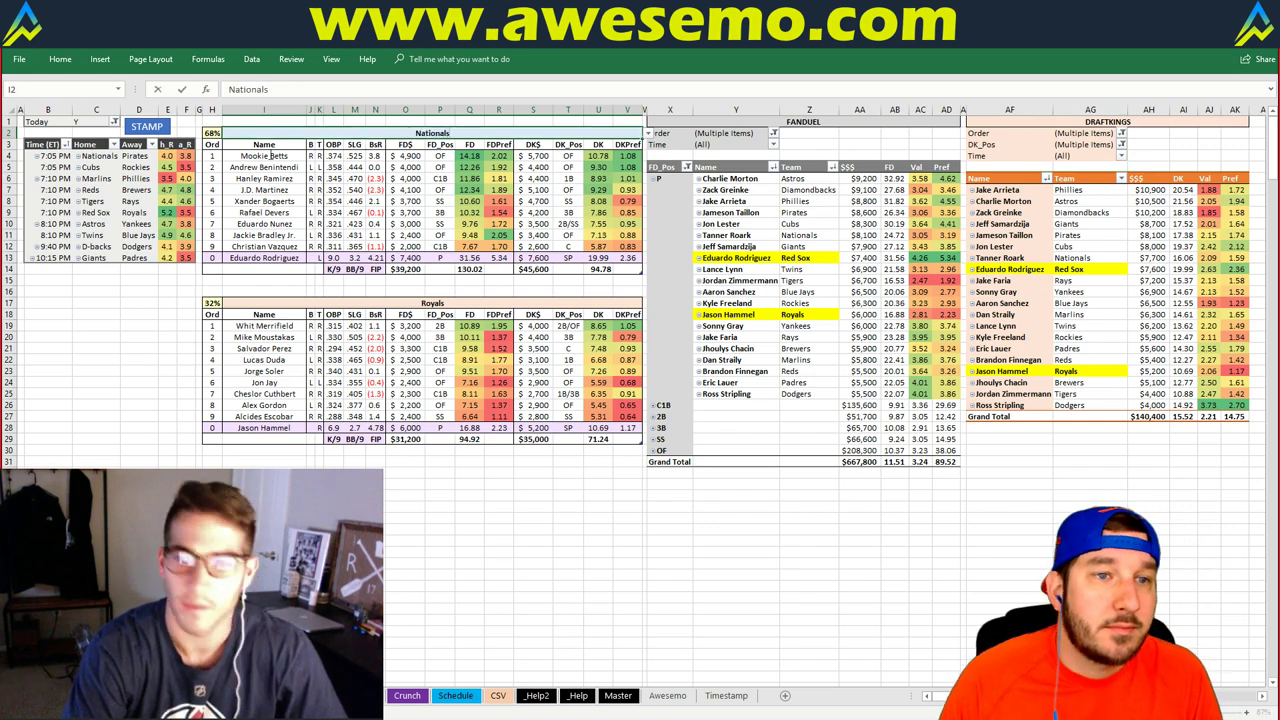
pyautogui.press('Return')
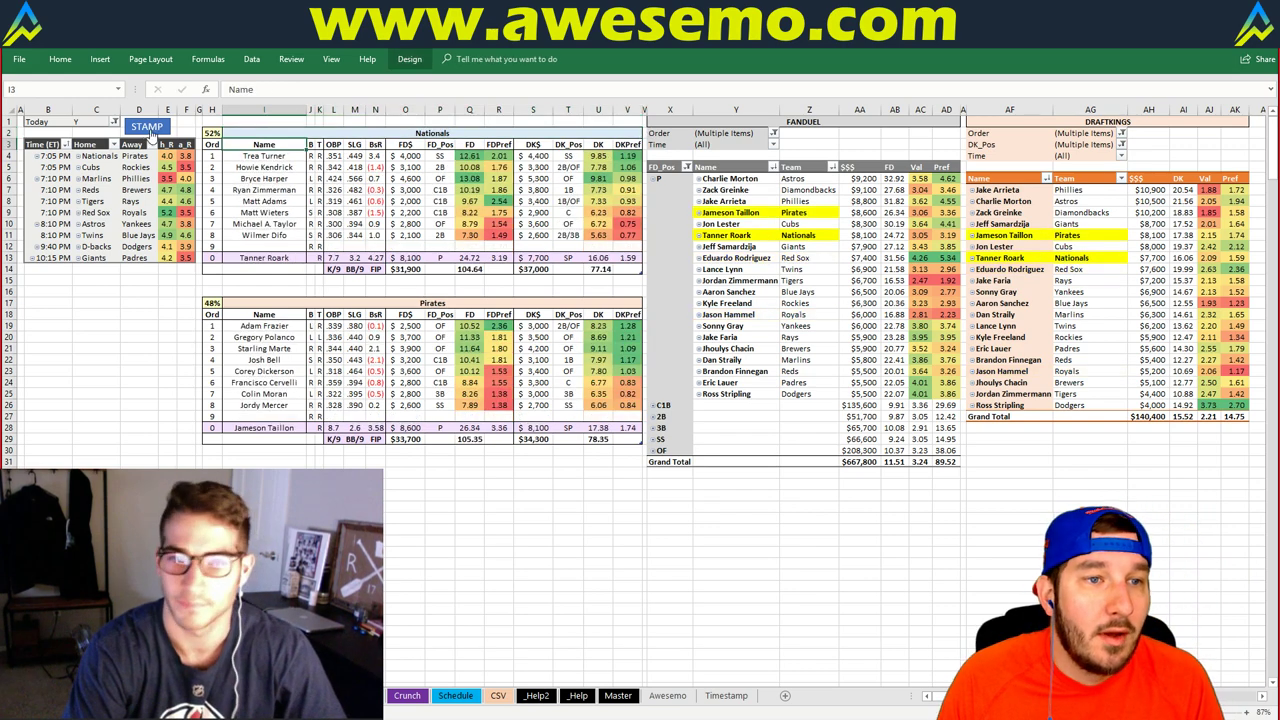
pyautogui.click(148, 126)
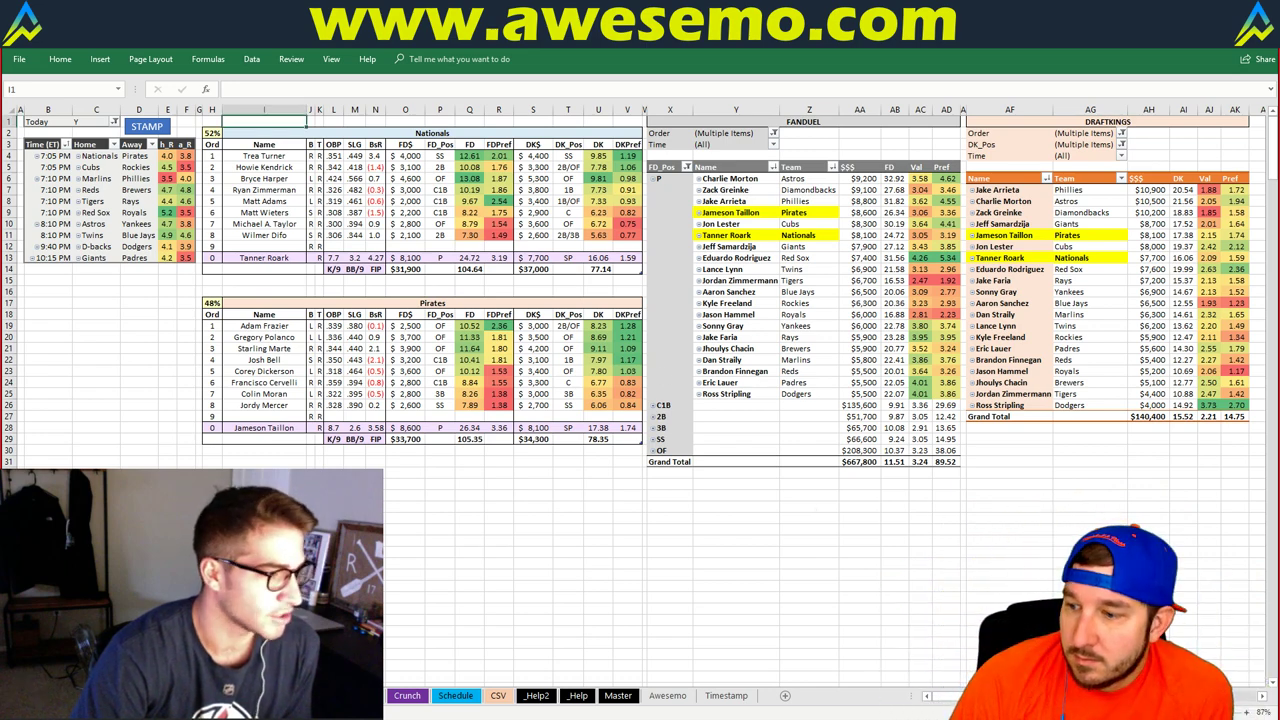
pyautogui.click(707, 495)
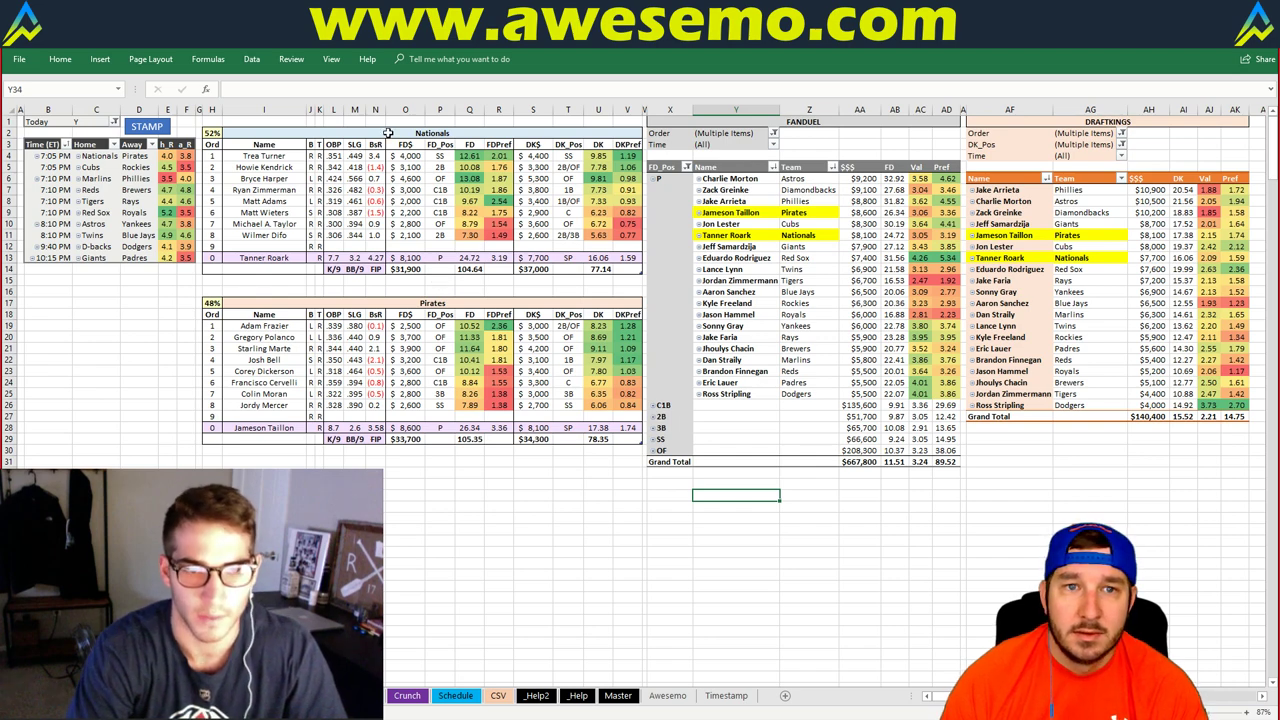
# - Set the upper lineup's team to Cubs to load their game against the Rockies
pyautogui.click(388, 133)
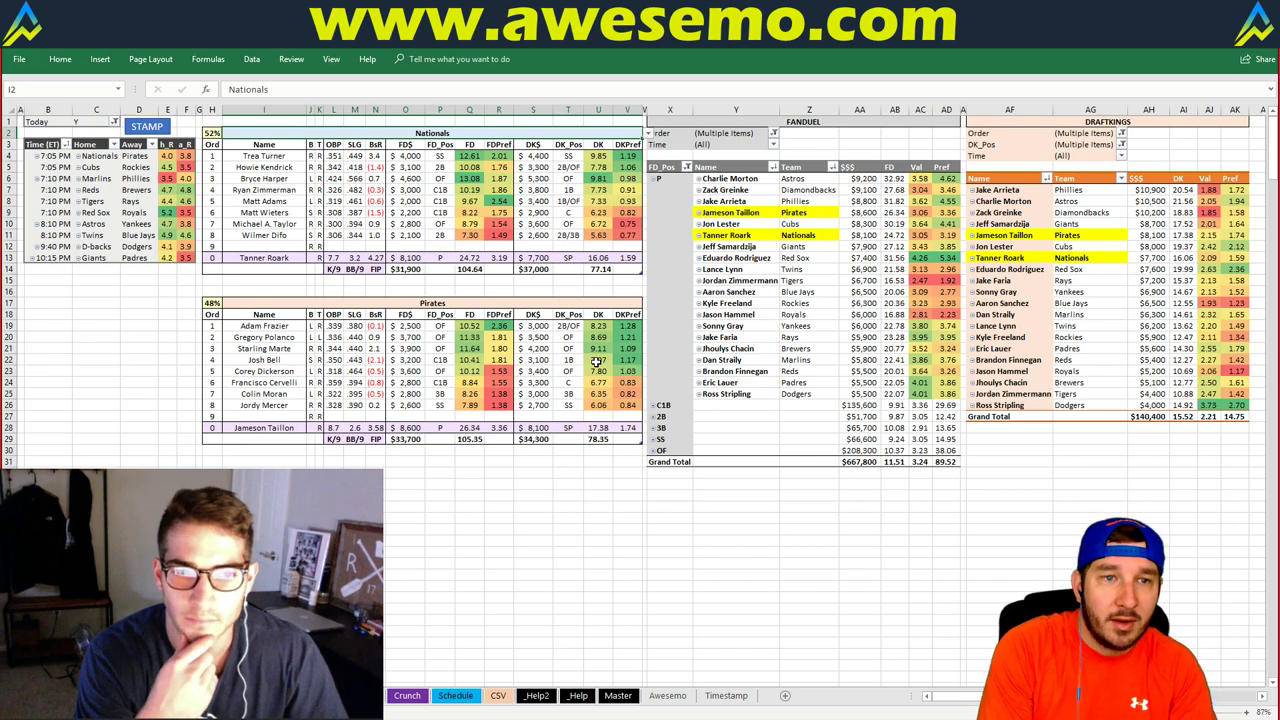
pyautogui.write('Cubs')
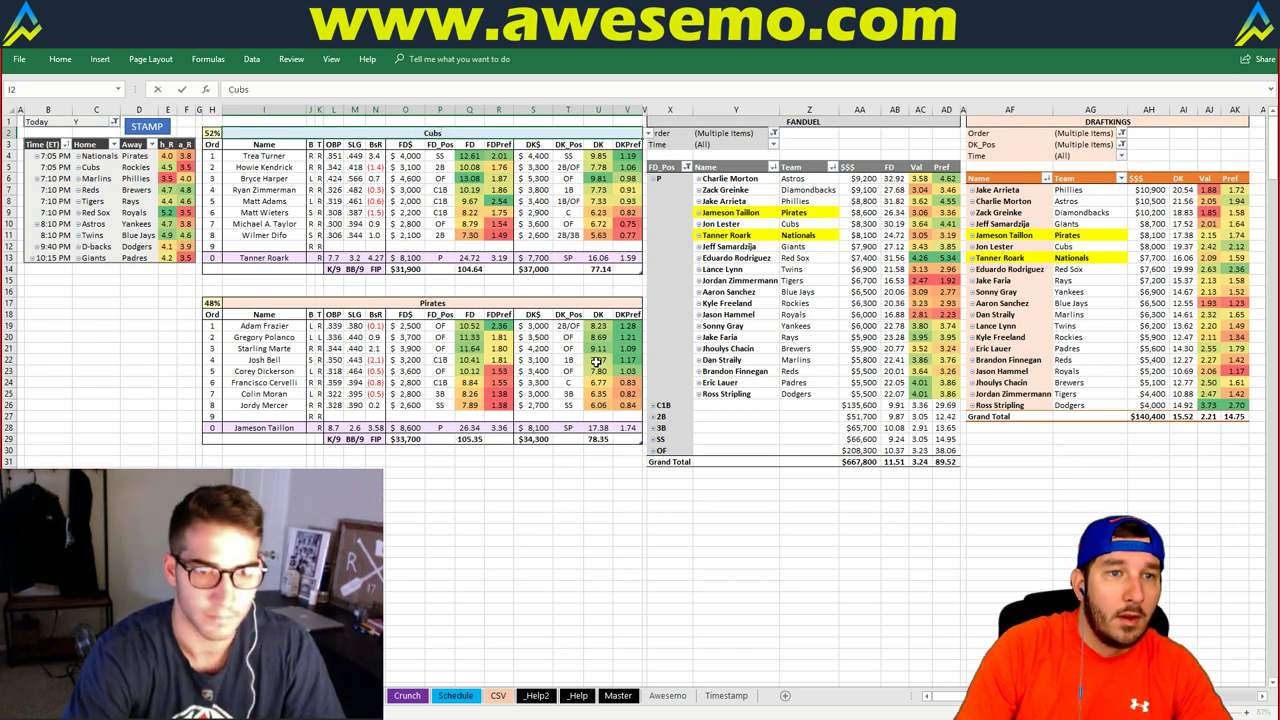
pyautogui.press('Return')
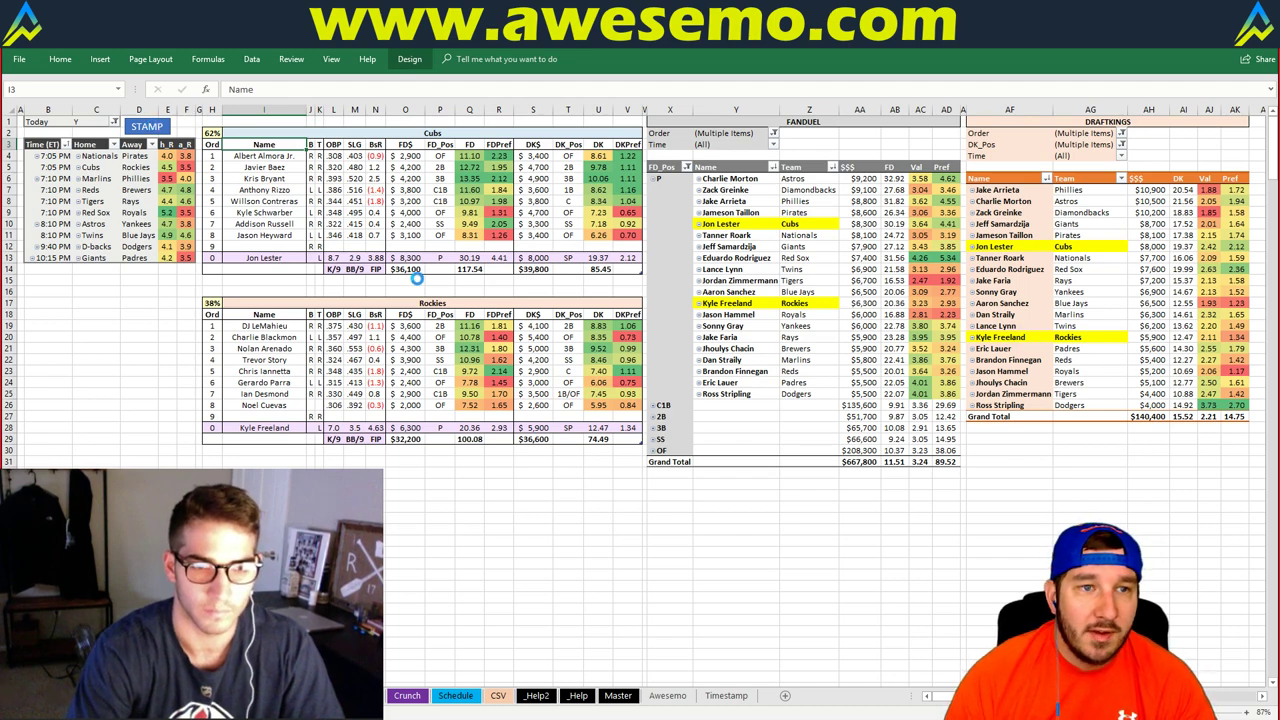
pyautogui.press('Up')
pyautogui.press('Up')
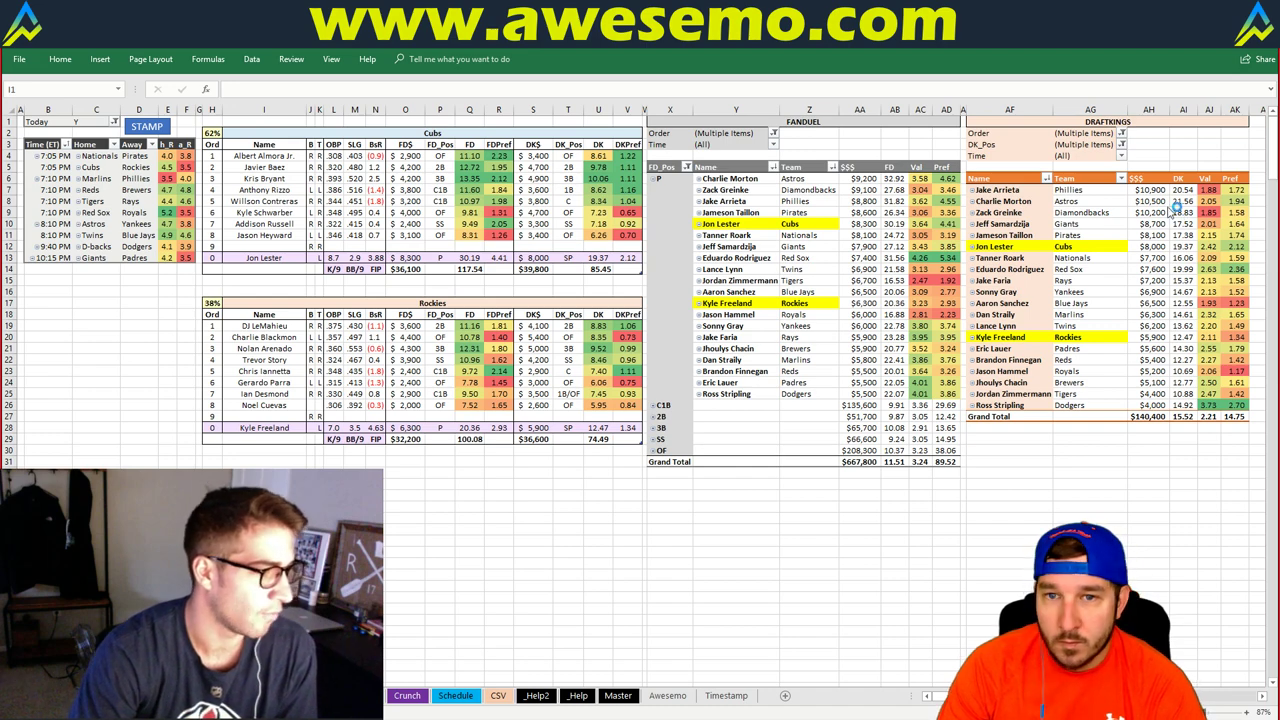
pyautogui.click(268, 452)
pyautogui.click(270, 463)
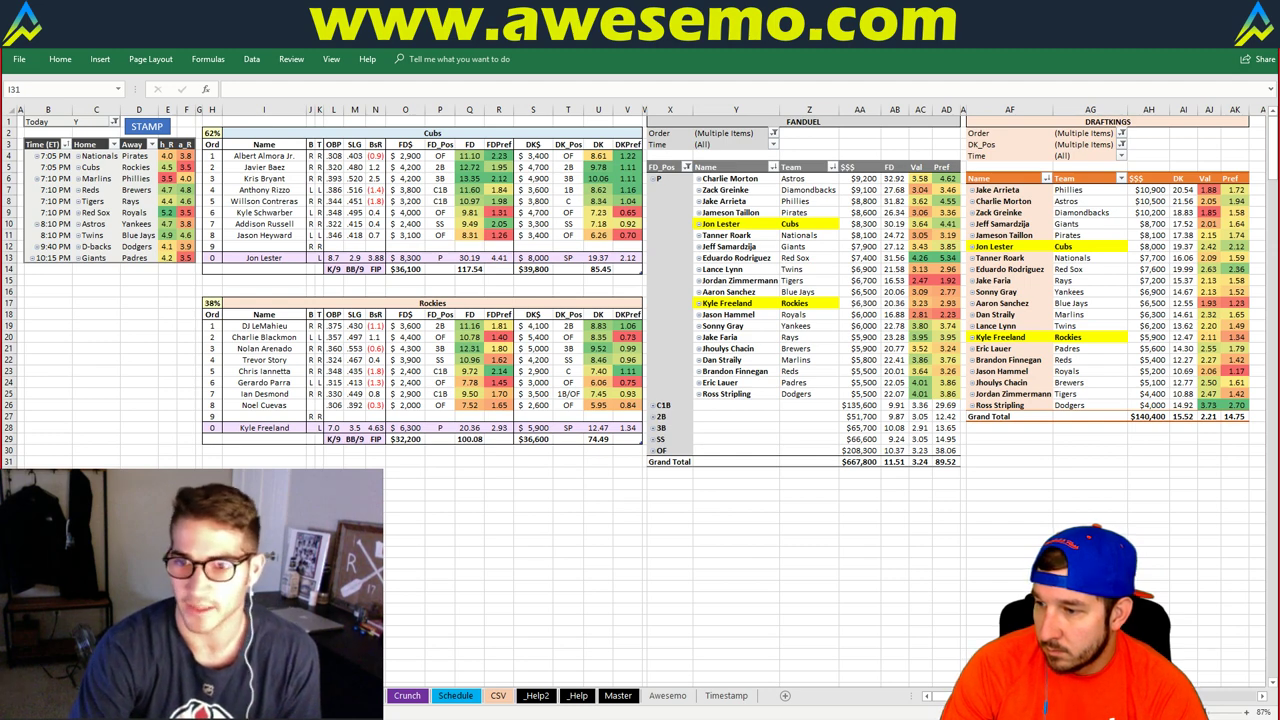
pyautogui.click(153, 348)
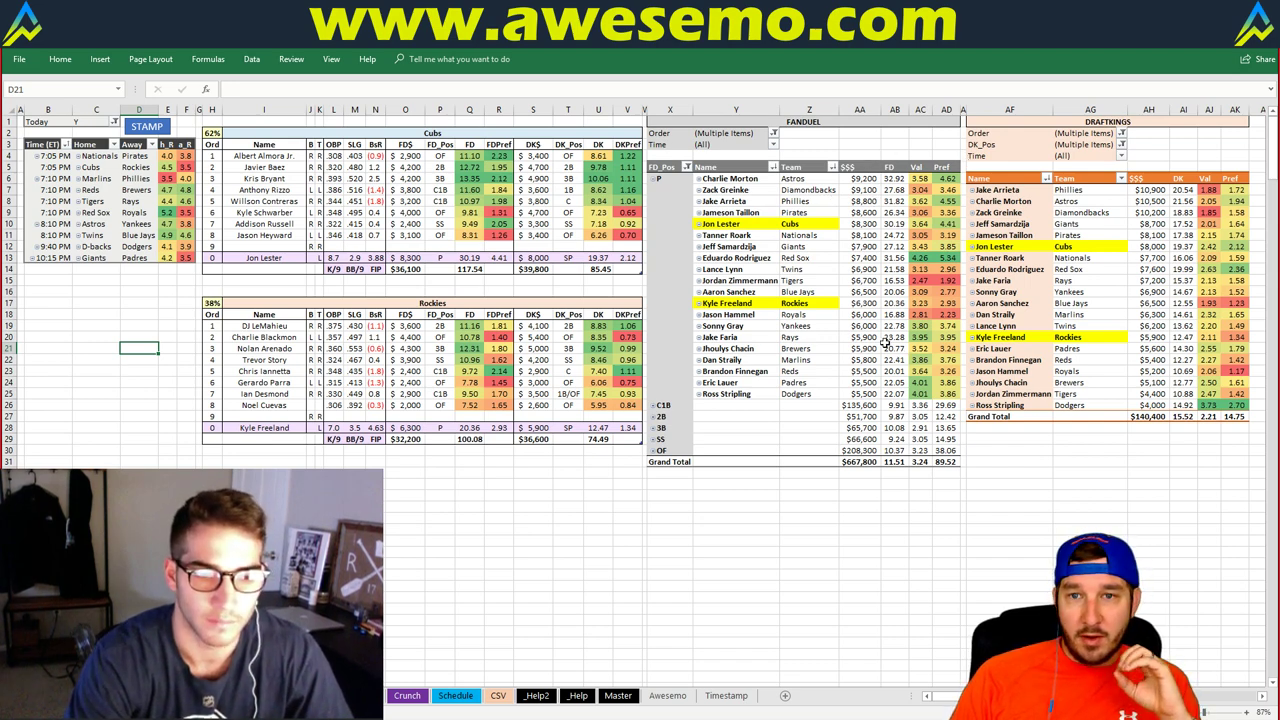
pyautogui.click(170, 167)
pyautogui.moveTo(170, 167)
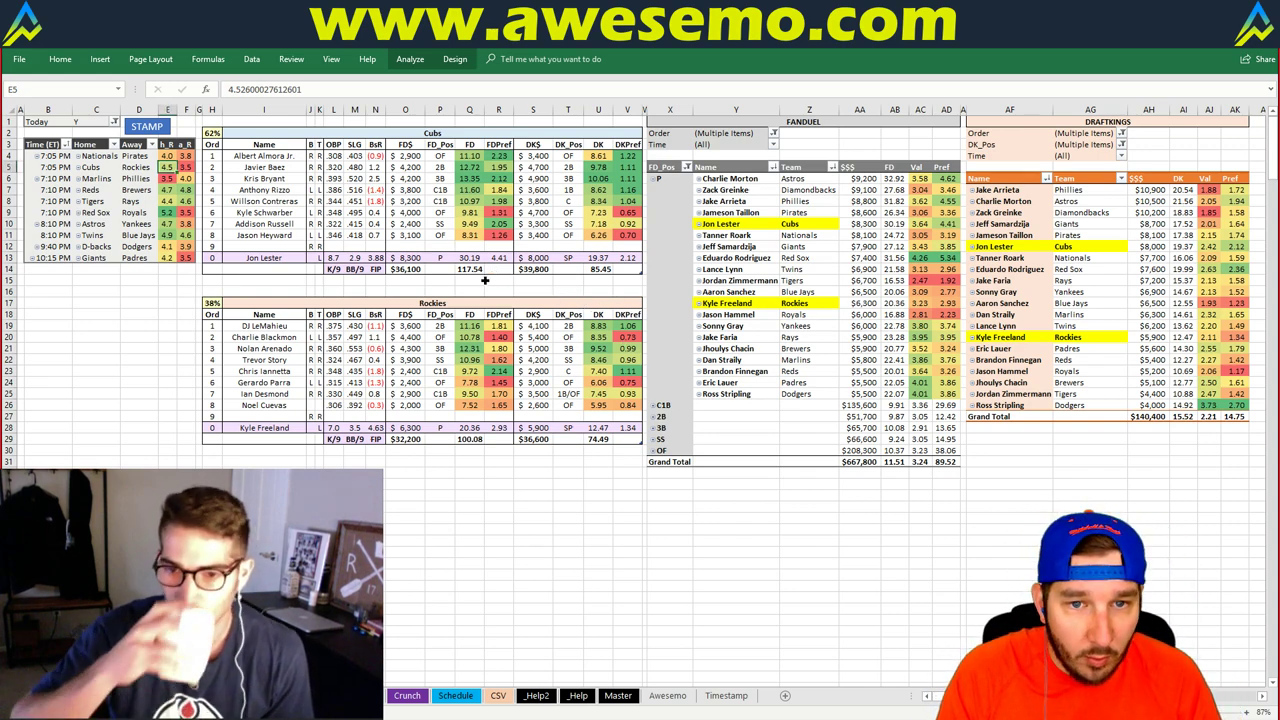
pyautogui.click(487, 281)
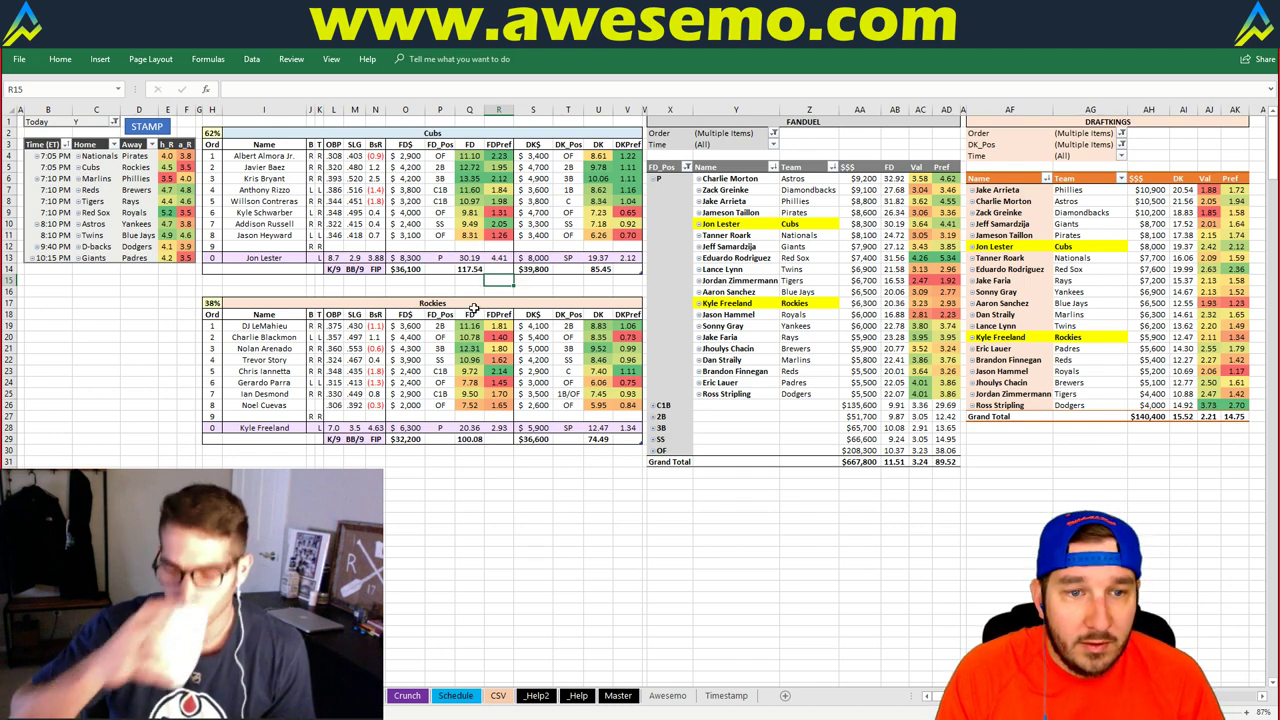
pyautogui.moveTo(565, 280); pyautogui.dragTo(211, 284)
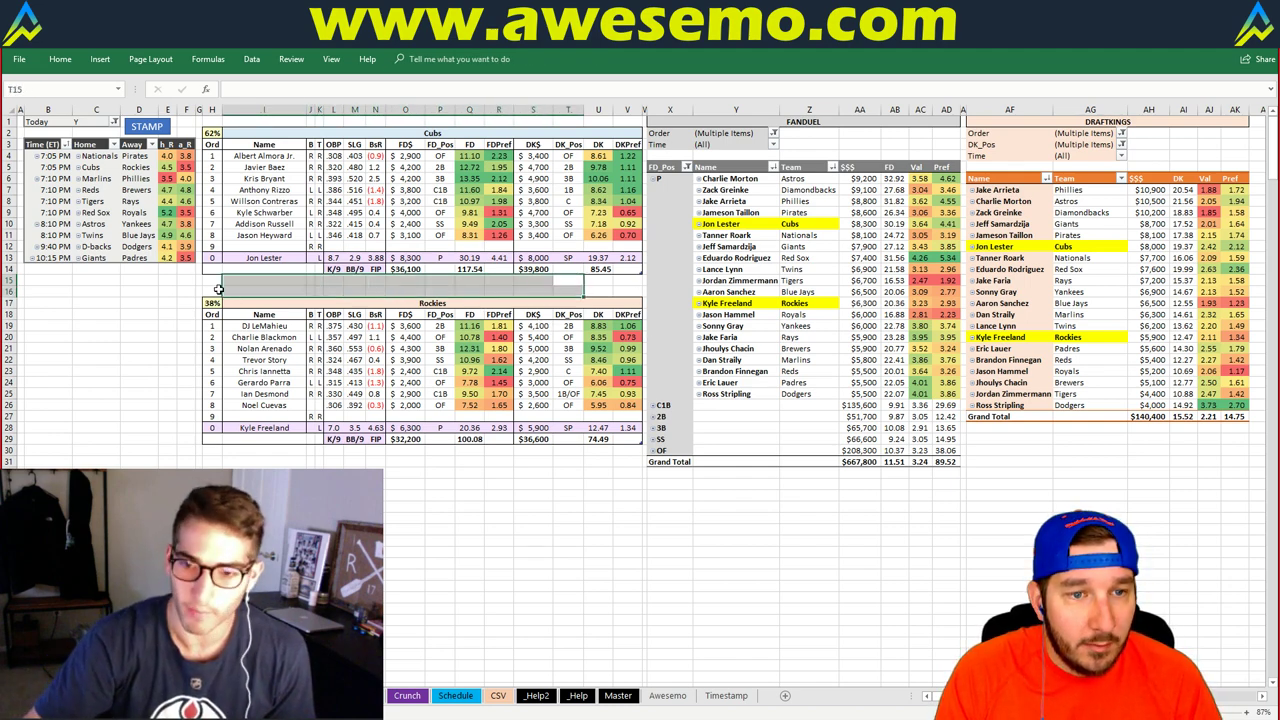
pyautogui.click(211, 283)
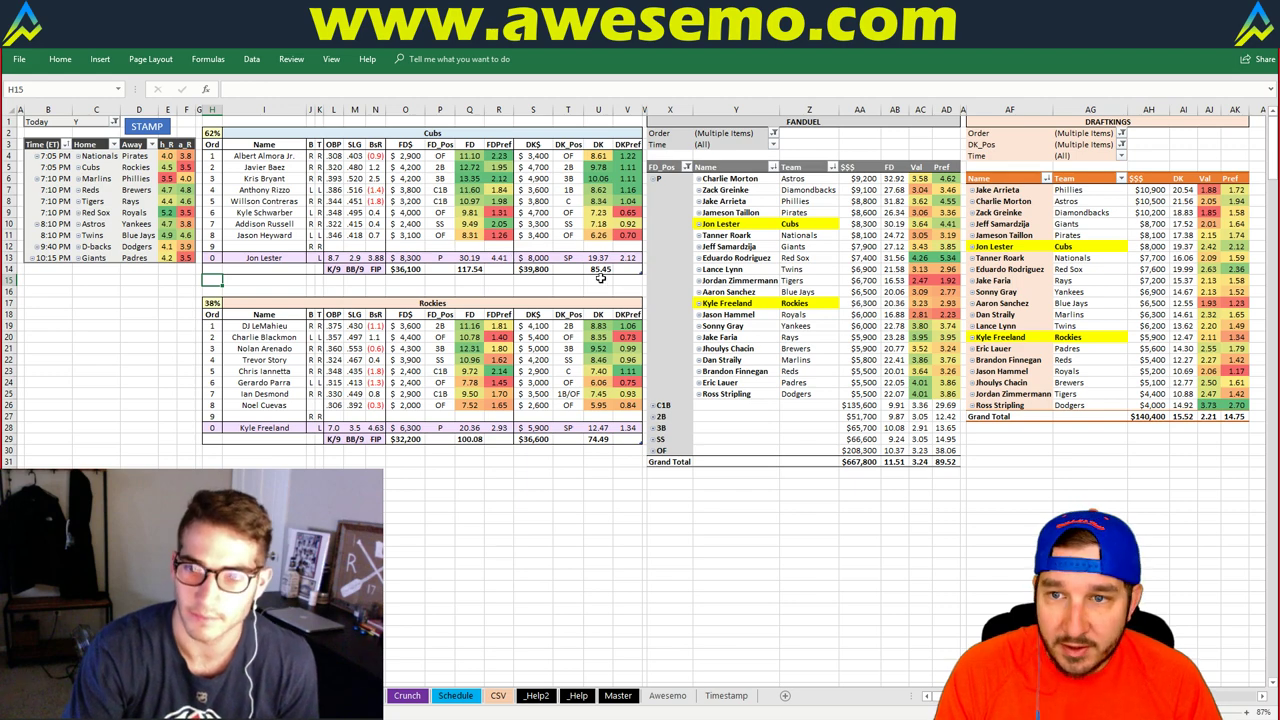
# - Switch the matchup to the Marlins game against the Phillies and stamp its time
pyautogui.click(275, 132)
pyautogui.write('Marlins')
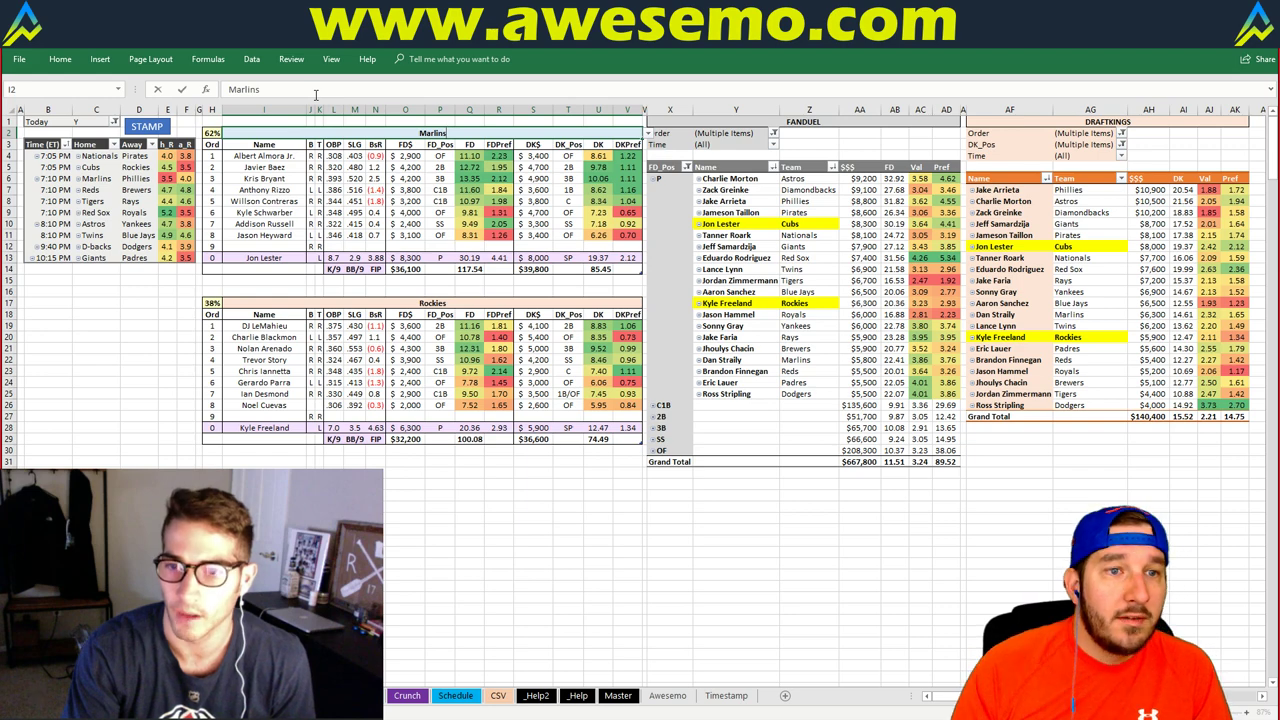
pyautogui.press('Return')
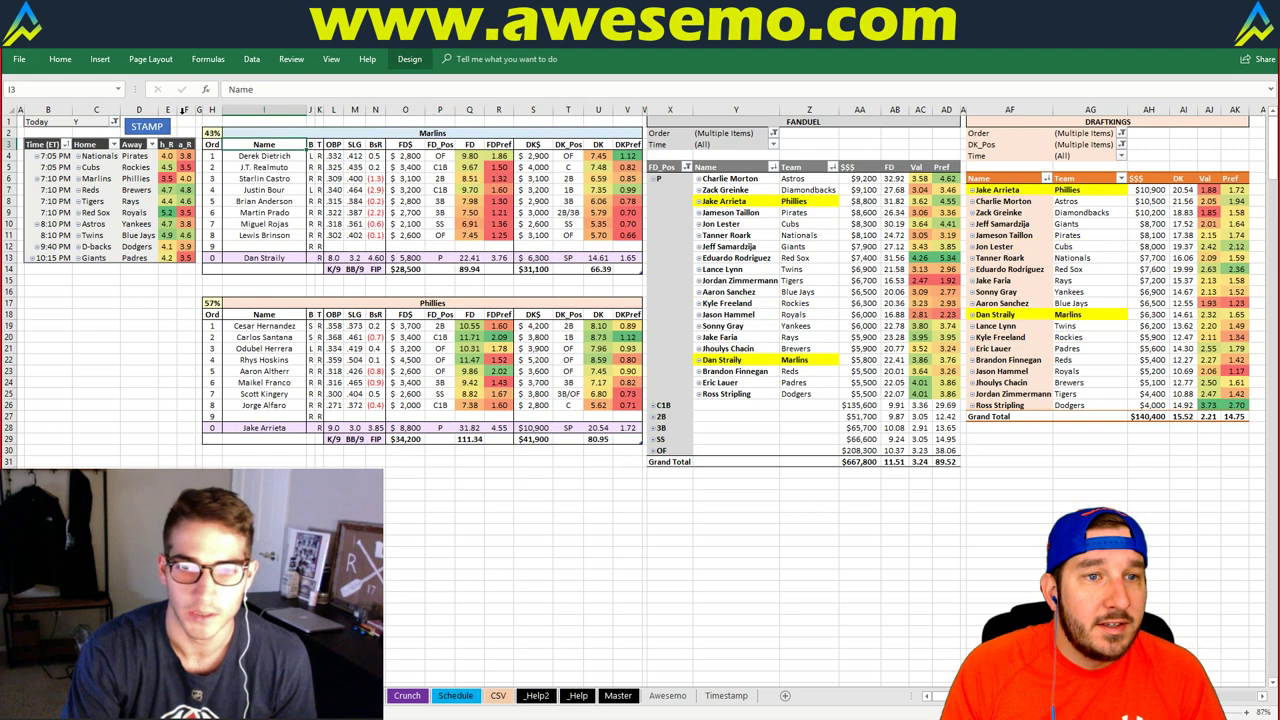
pyautogui.click(160, 126)
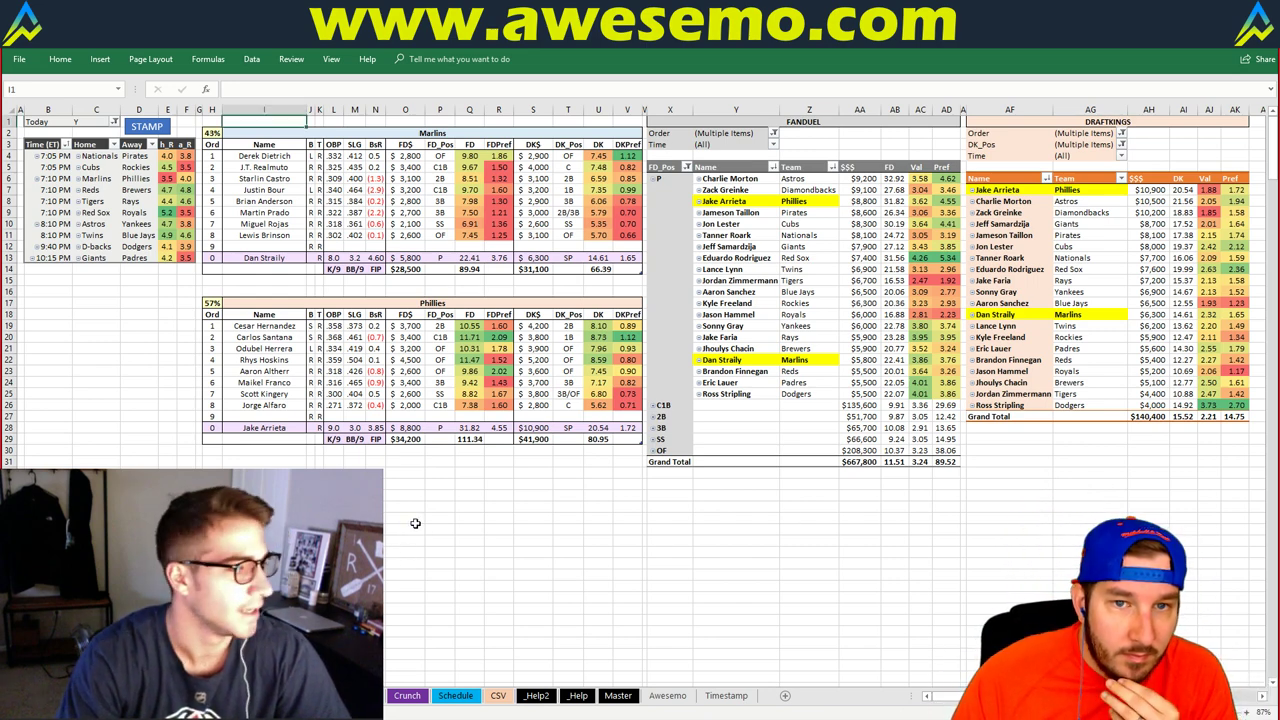
pyautogui.click(448, 495)
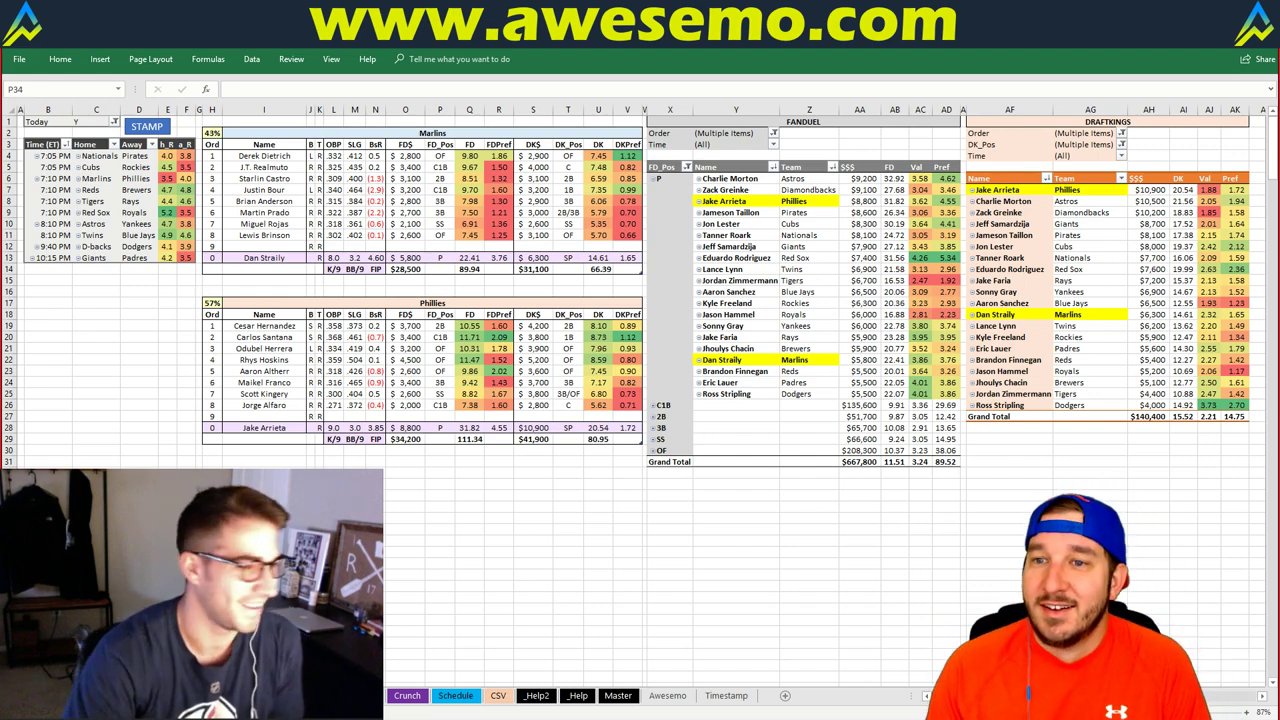
pyautogui.click(91, 271)
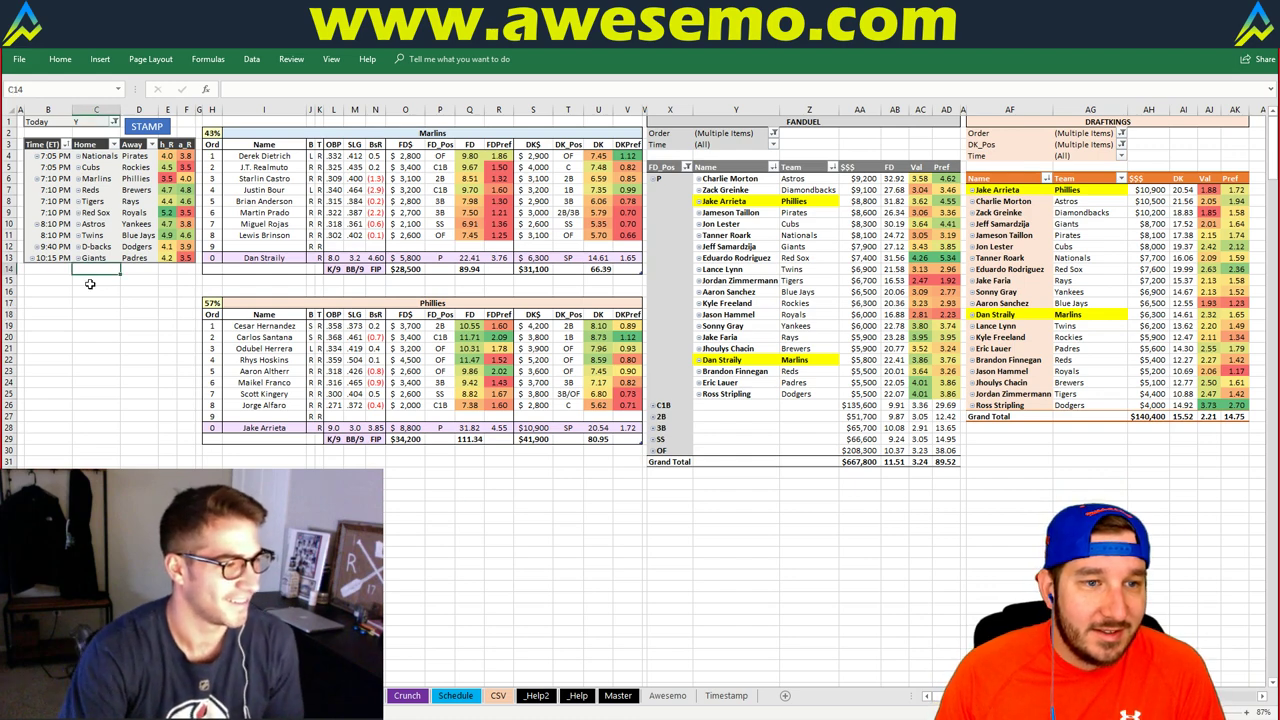
pyautogui.click(90, 284)
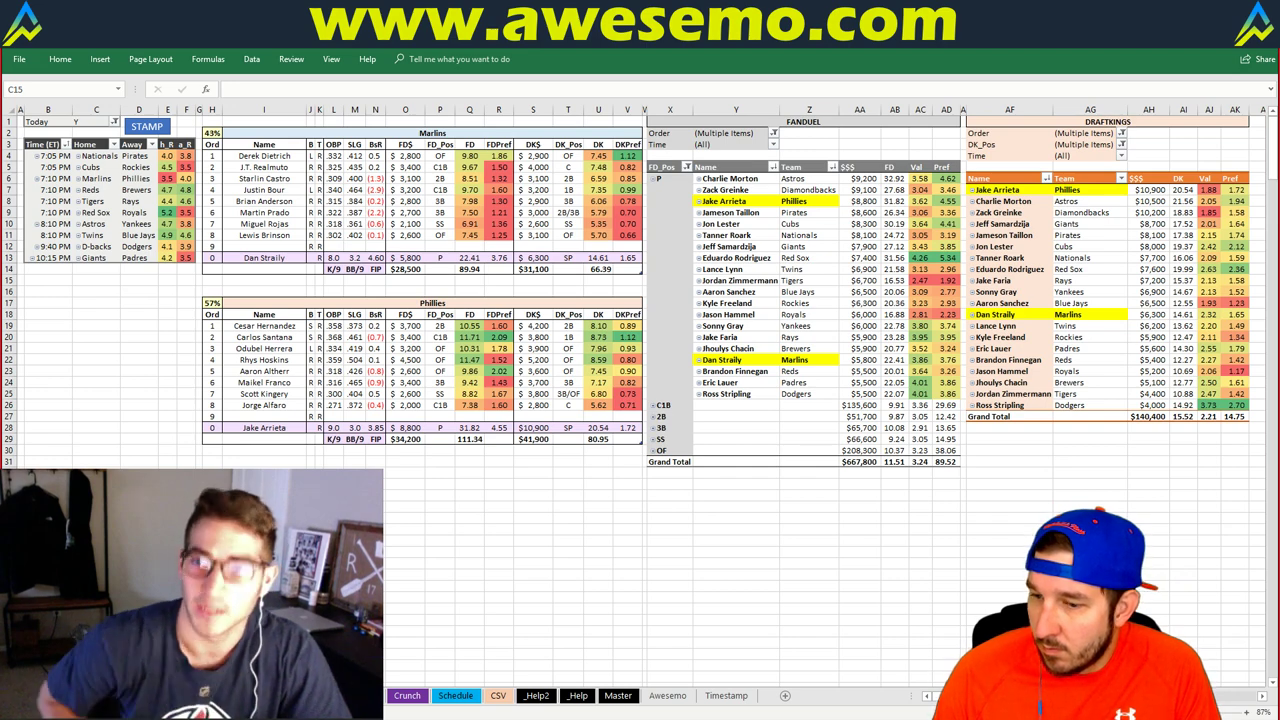
pyautogui.click(726, 695)
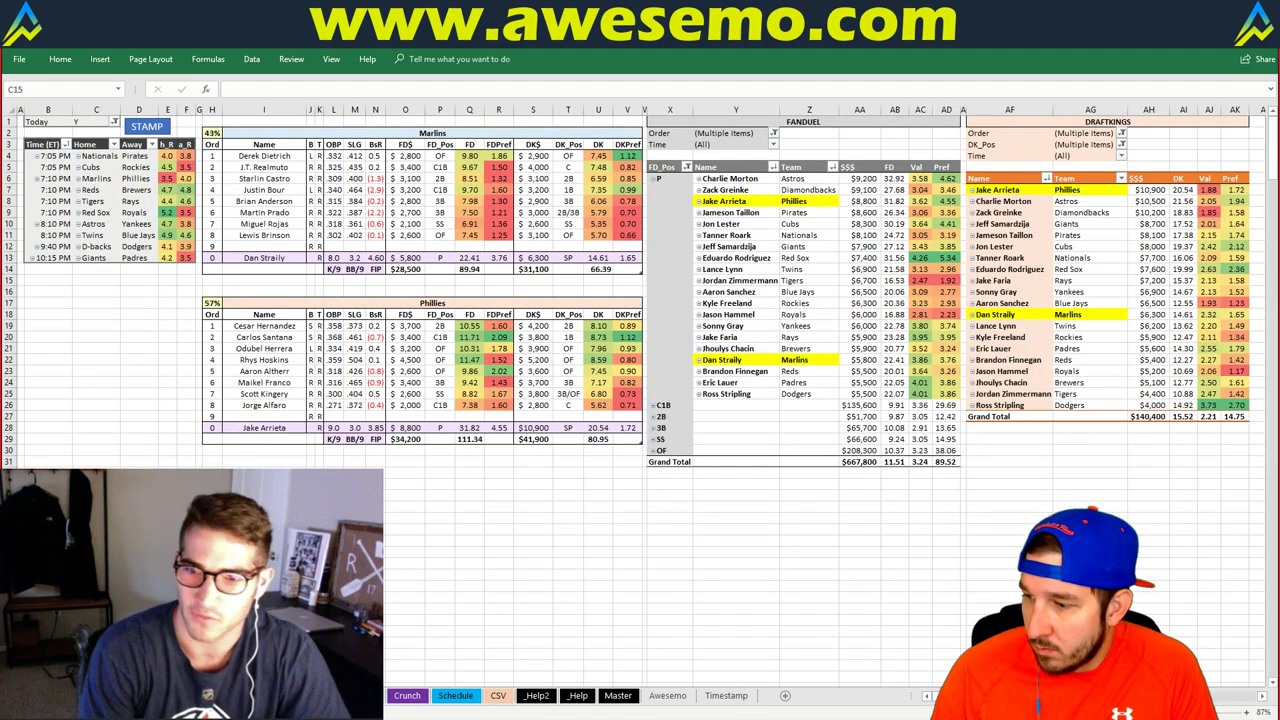
pyautogui.hotkey('alt', 'Tab')
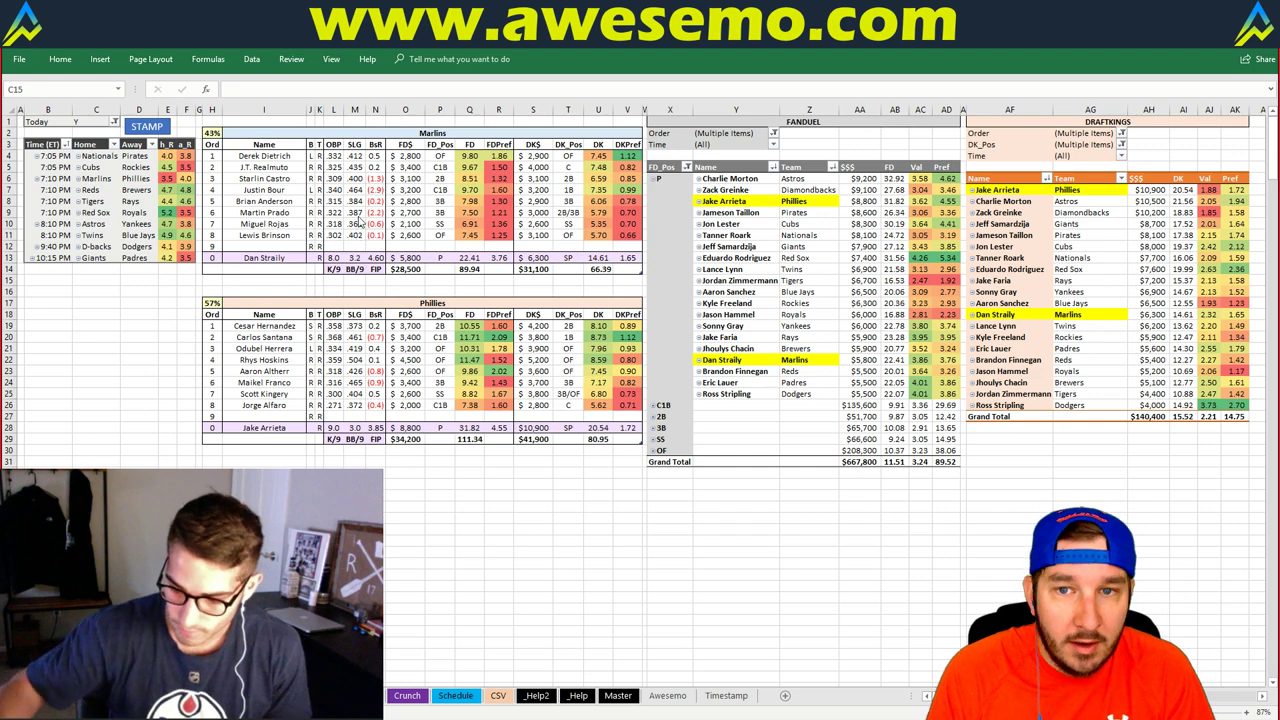
pyautogui.hotkey('alt', 'Tab')
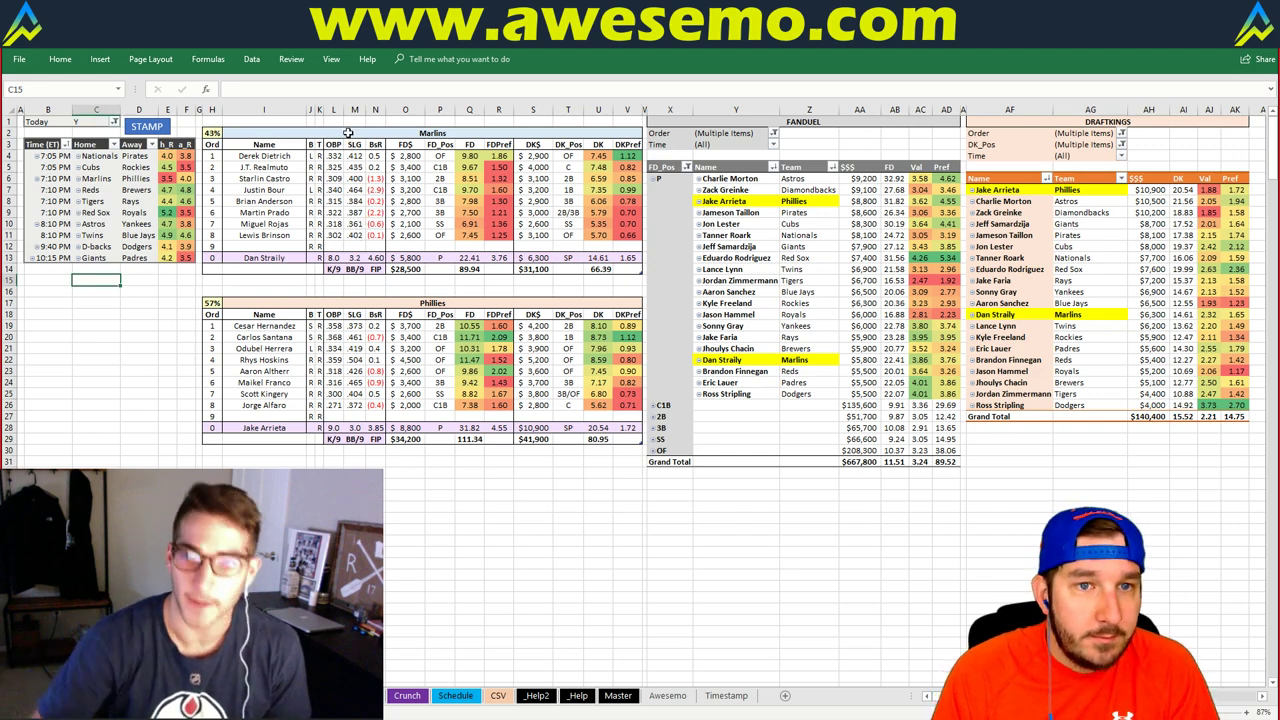
# - Change the upper lineup's team to Reds to load the Brewers matchup, and stamp its time
pyautogui.click(348, 133)
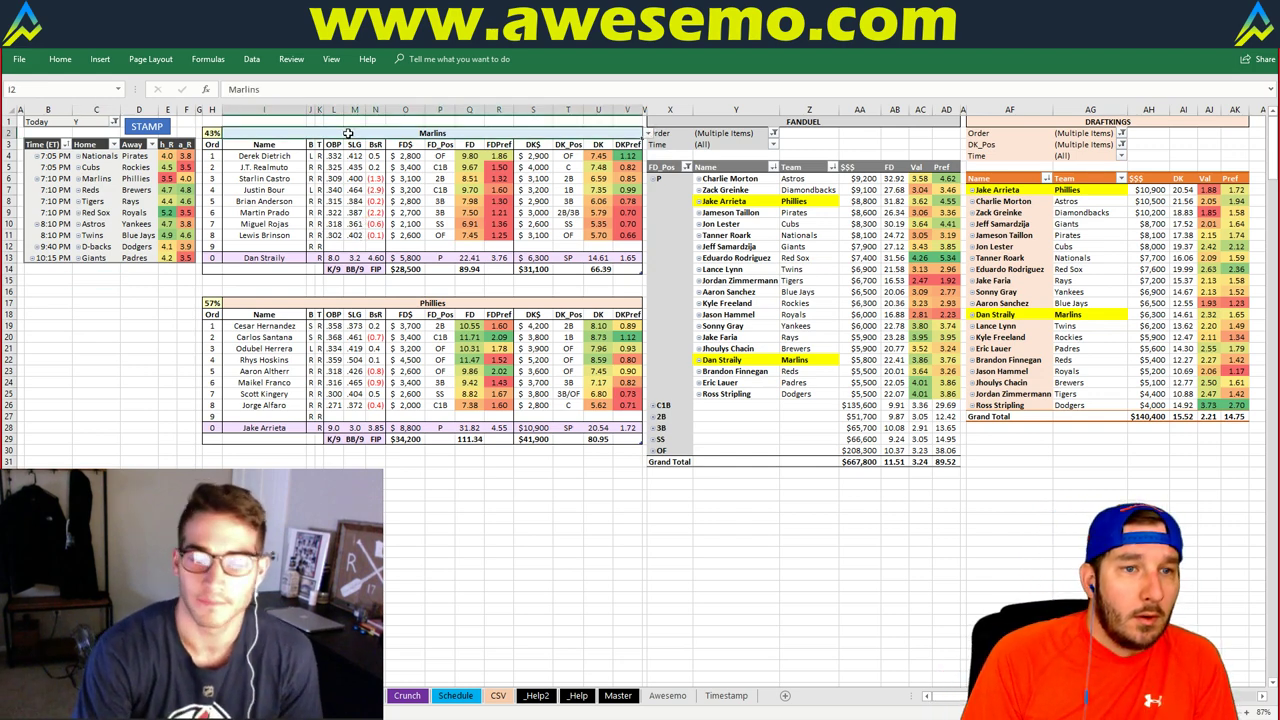
pyautogui.write('Reds')
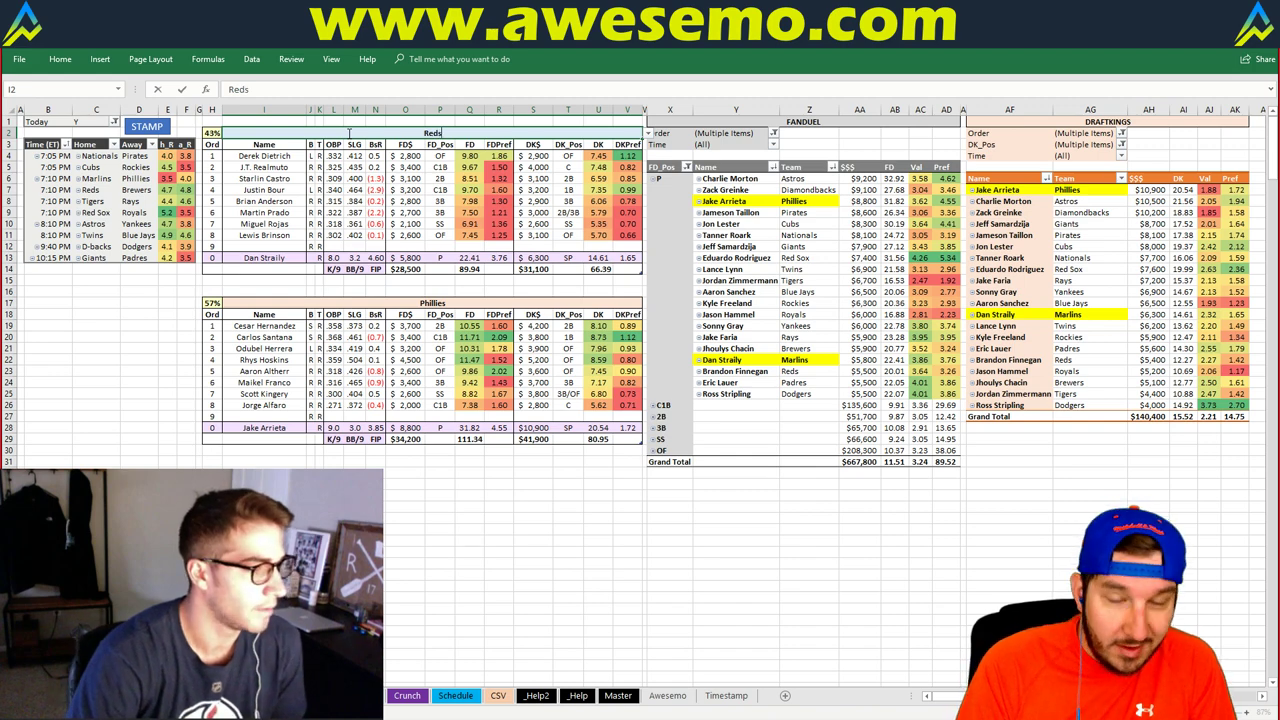
pyautogui.press('Return')
pyautogui.click(146, 127)
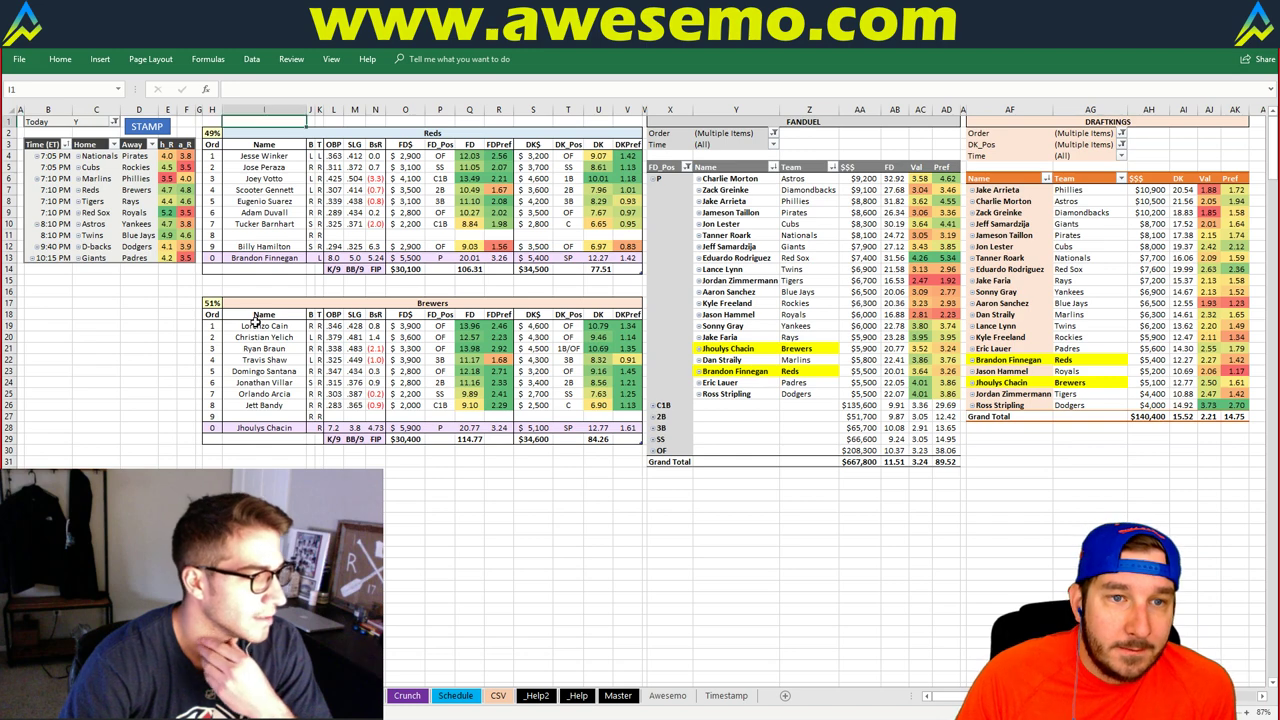
pyautogui.click(250, 326)
pyautogui.click(135, 318)
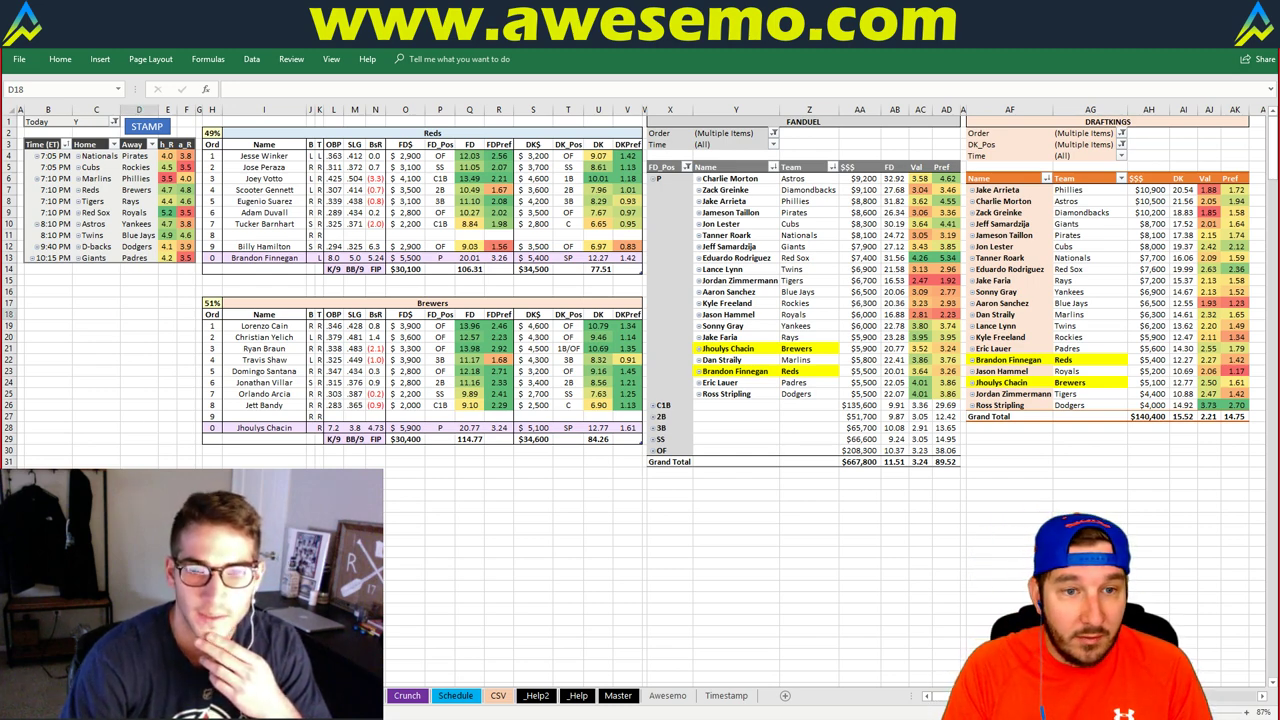
# - In the player data sheet, find the Brewers rows and clear Domingo Santana's batting order value
pyautogui.hotkey('ctrl', 'pagedown')
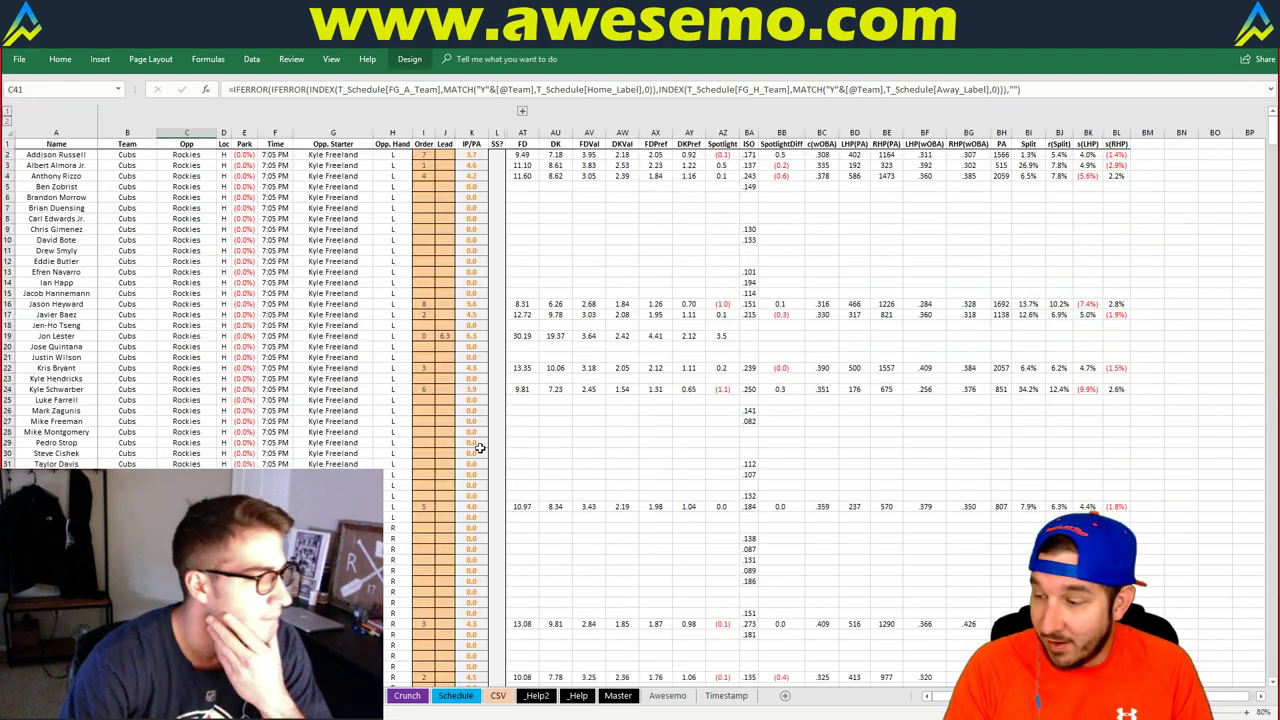
pyautogui.scroll(-20, 480, 448)
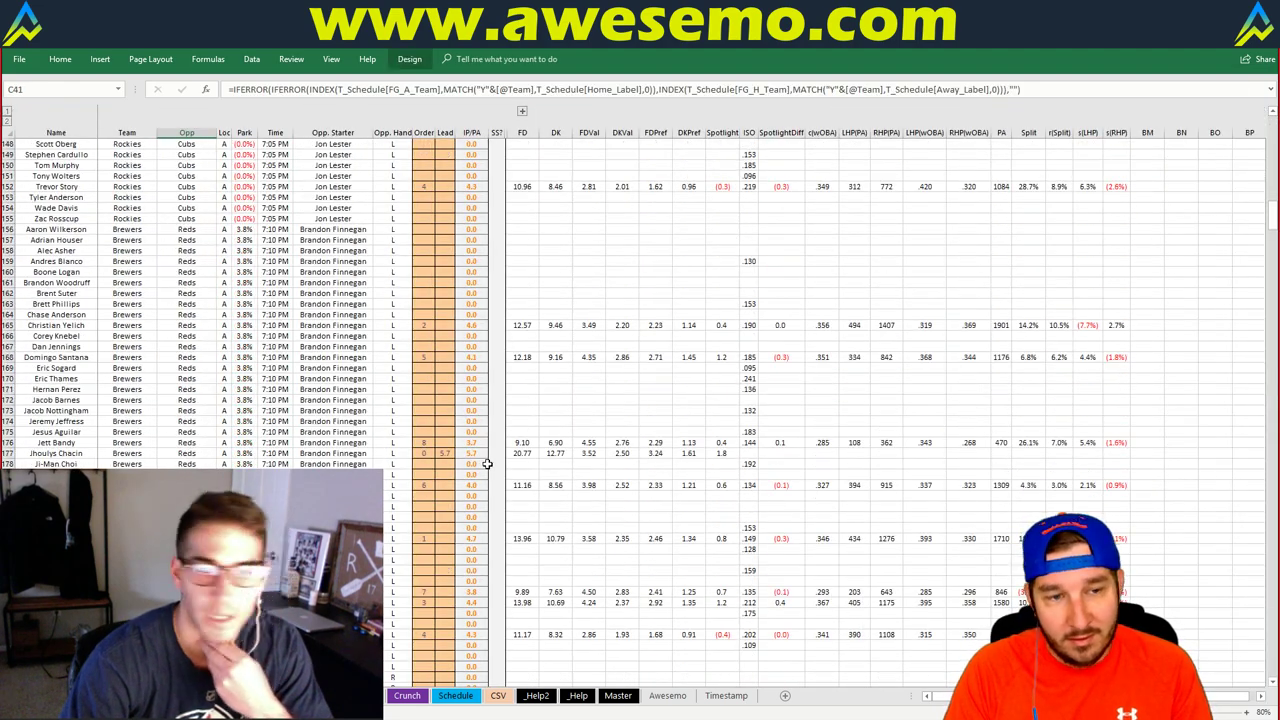
pyautogui.scroll(-4, 487, 463)
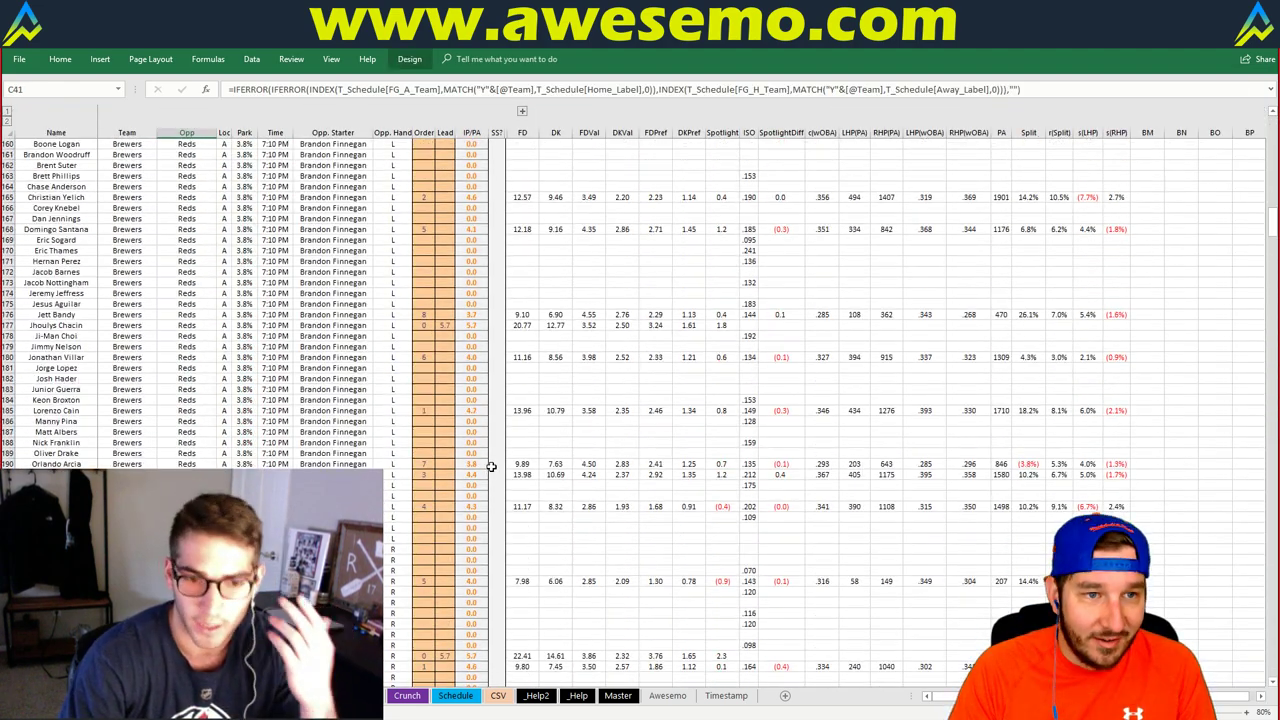
pyautogui.scroll(4, 491, 466)
pyautogui.scroll(-1, 460, 440)
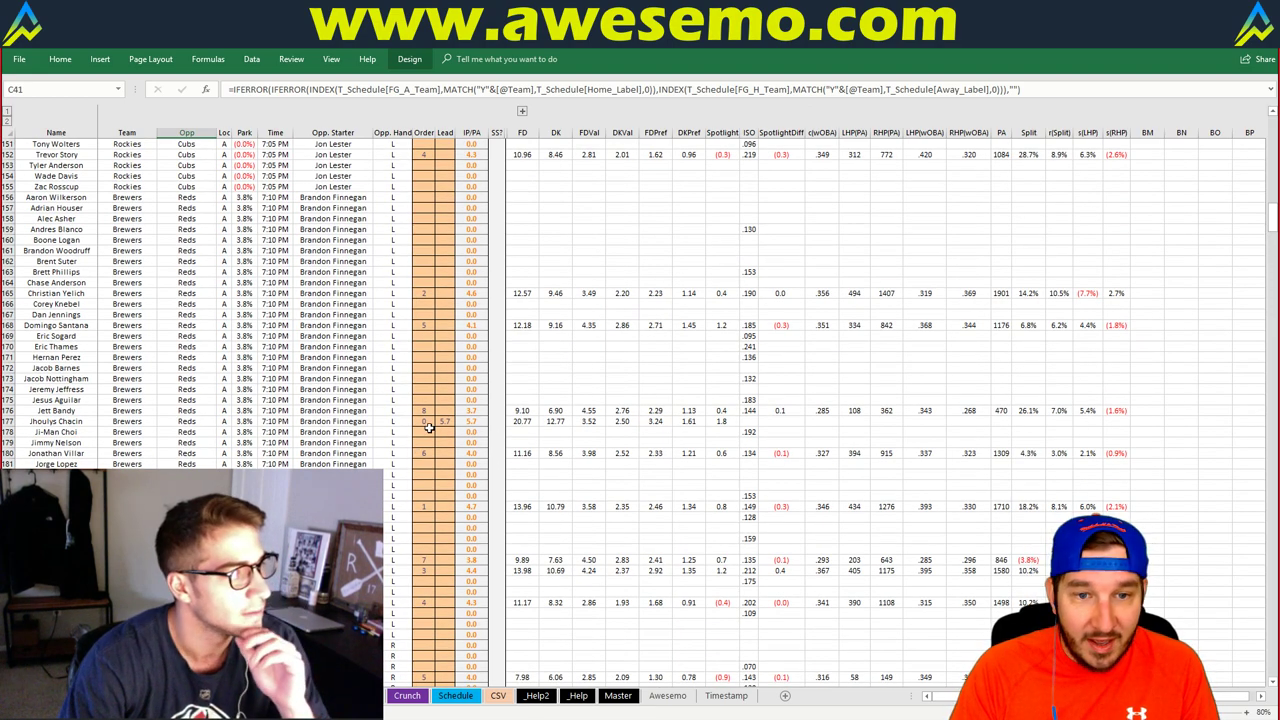
pyautogui.click(424, 325)
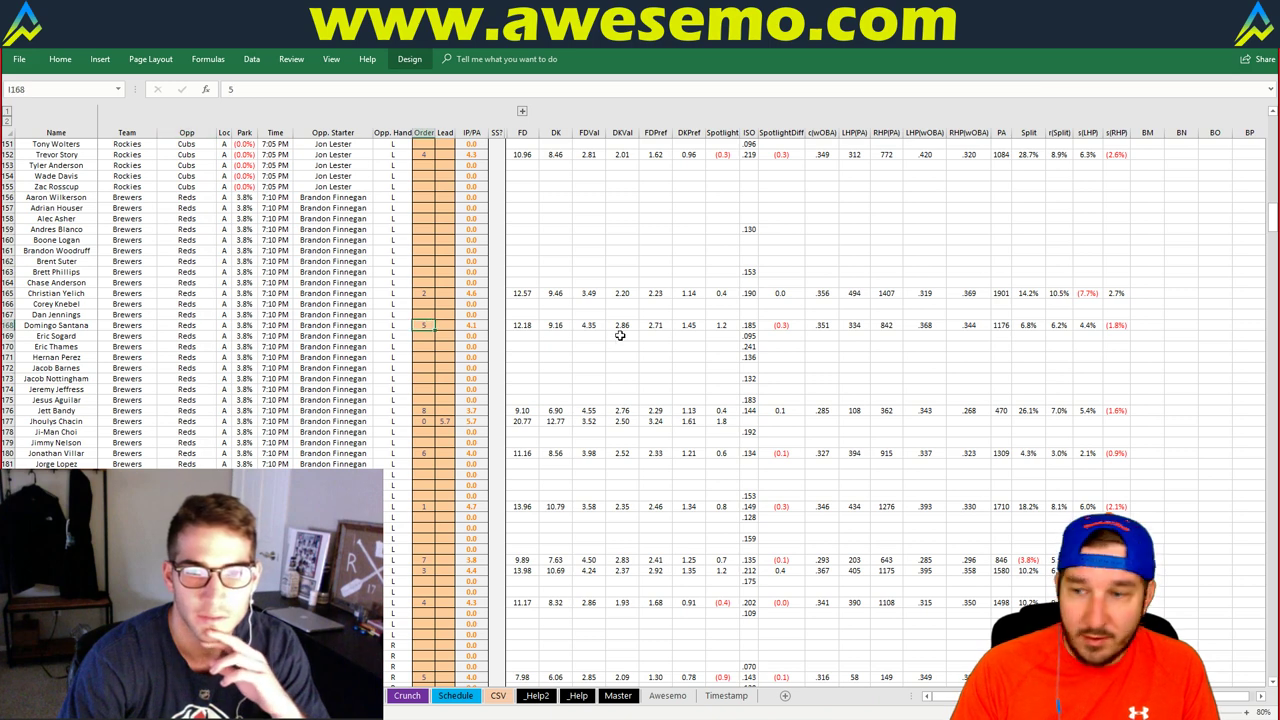
pyautogui.press('Delete')
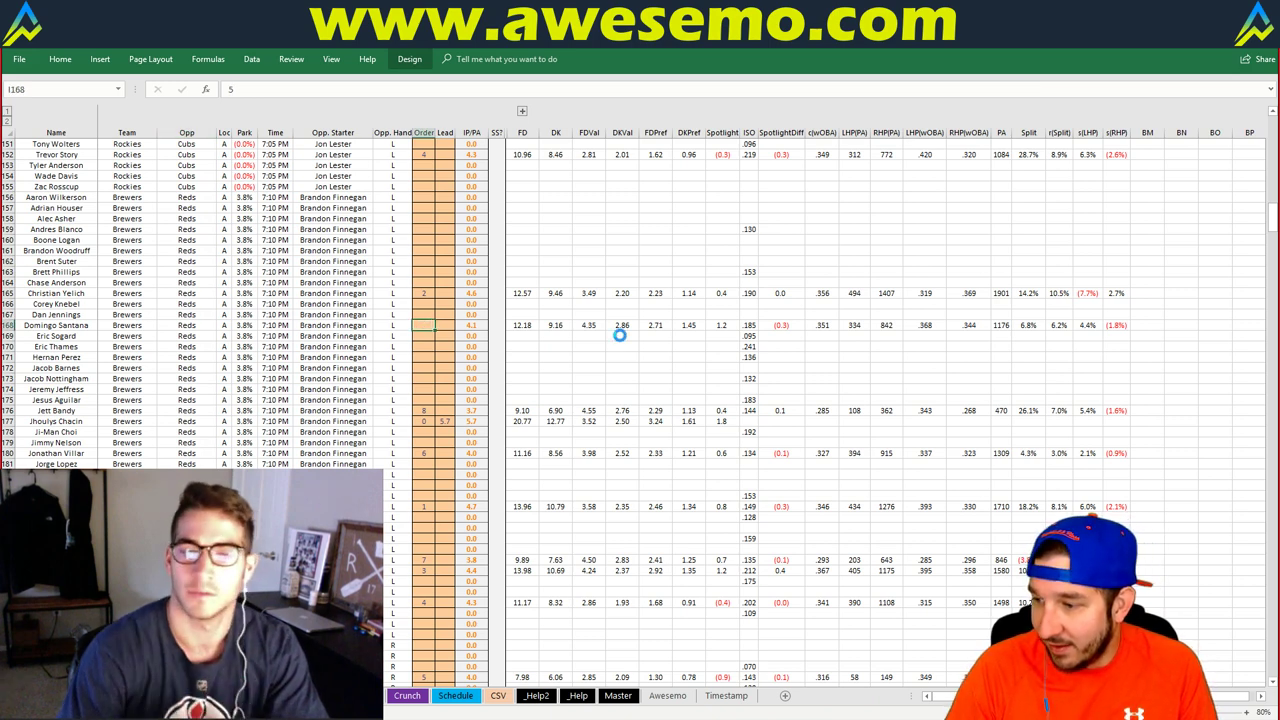
pyautogui.write('5')
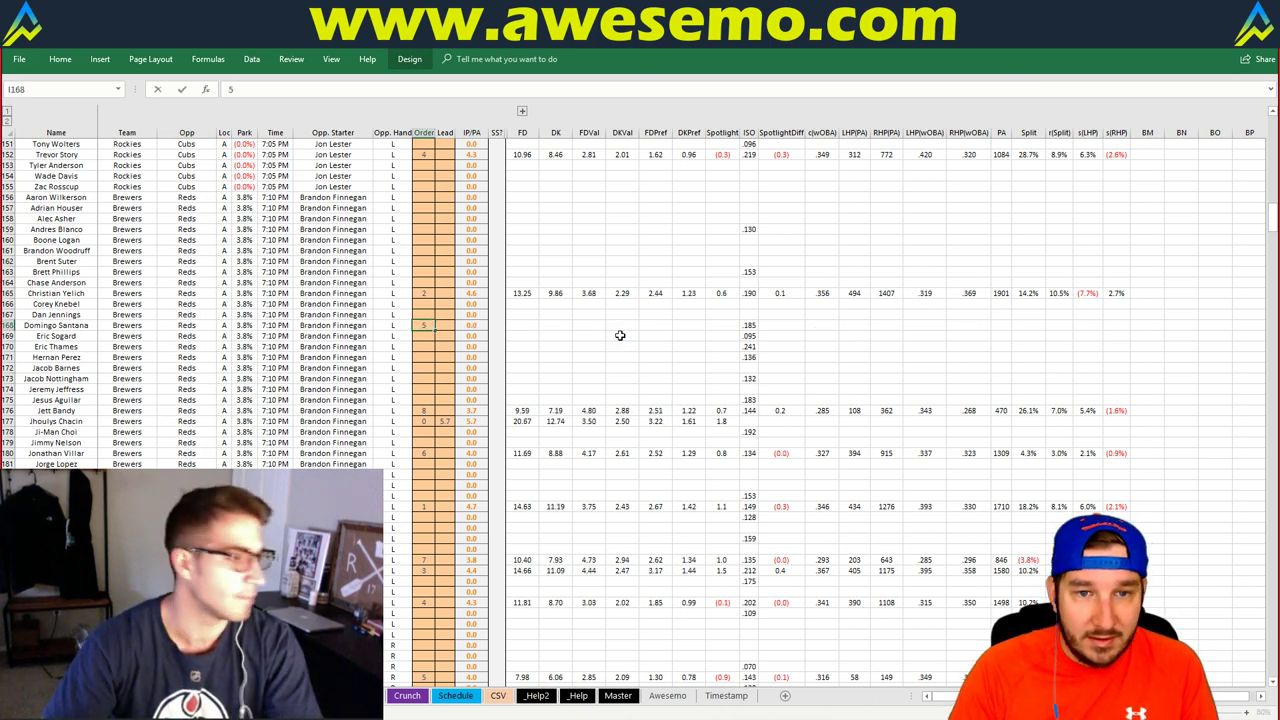
pyautogui.press('Return')
pyautogui.press('Up')
pyautogui.press('Delete')
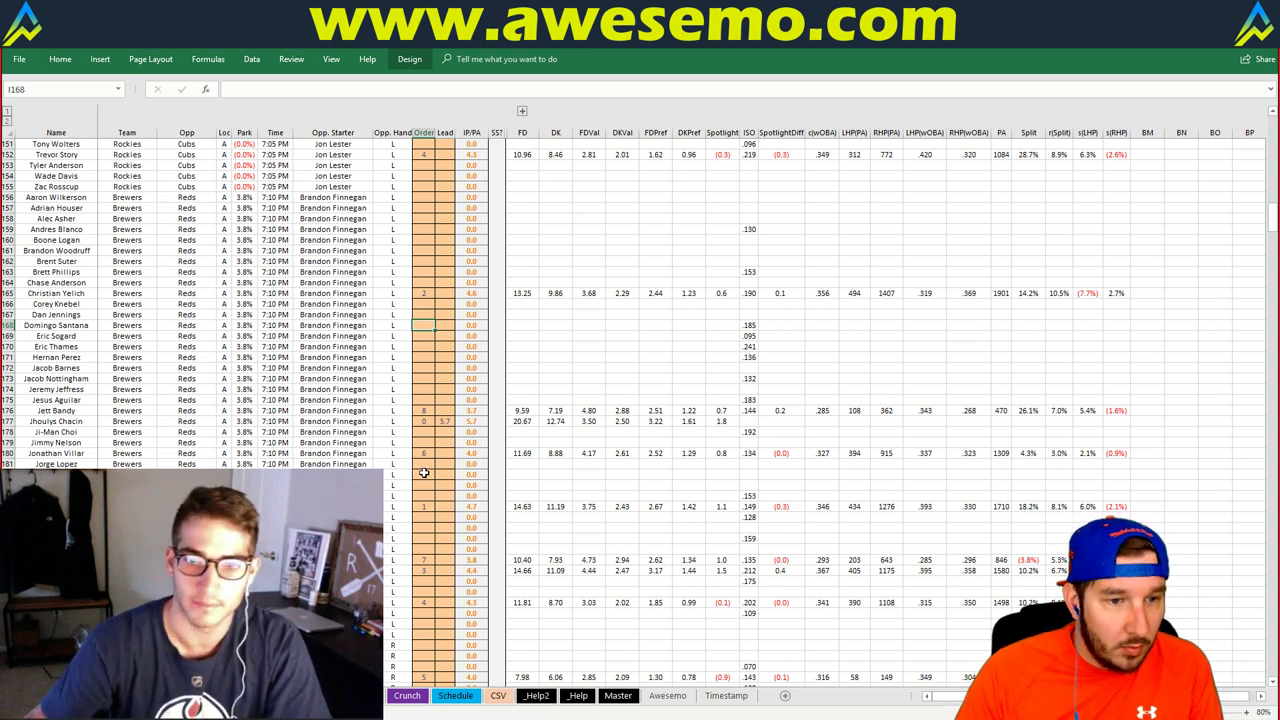
# - Set Jesus Aguilar's batting order to 5 in the Brewers rows
pyautogui.click(422, 399)
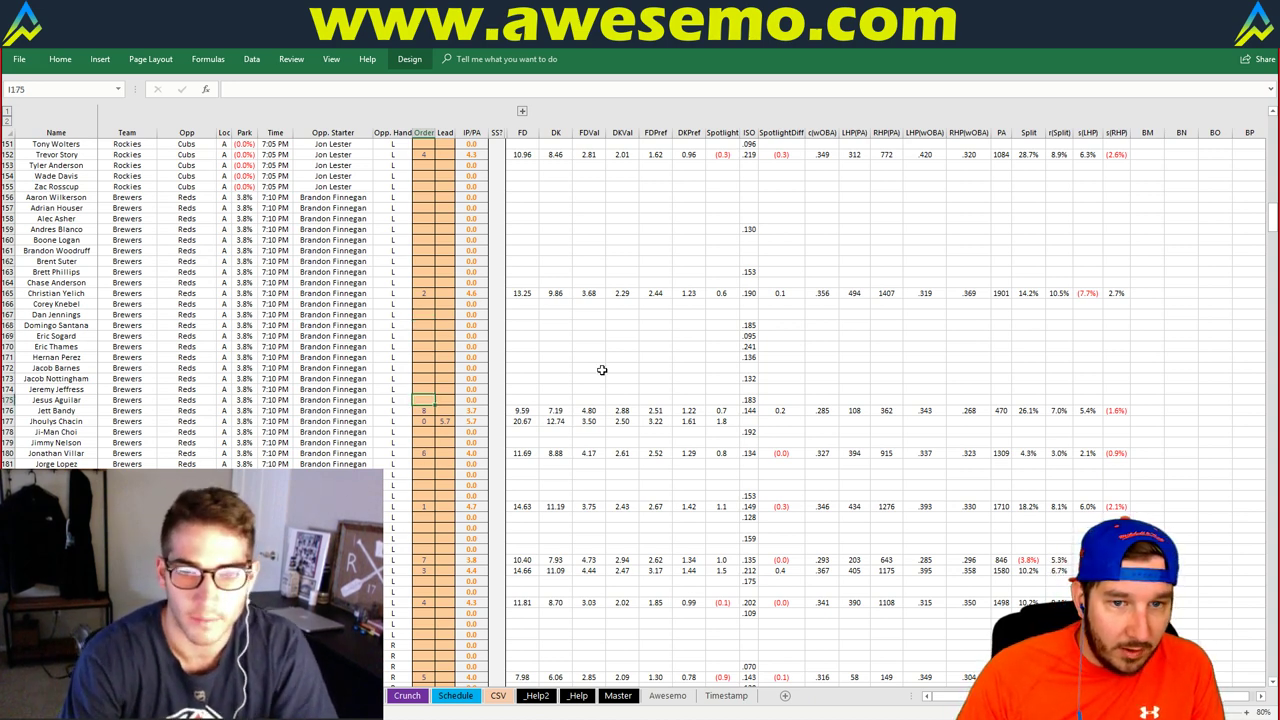
pyautogui.write('5')
pyautogui.press('Return')
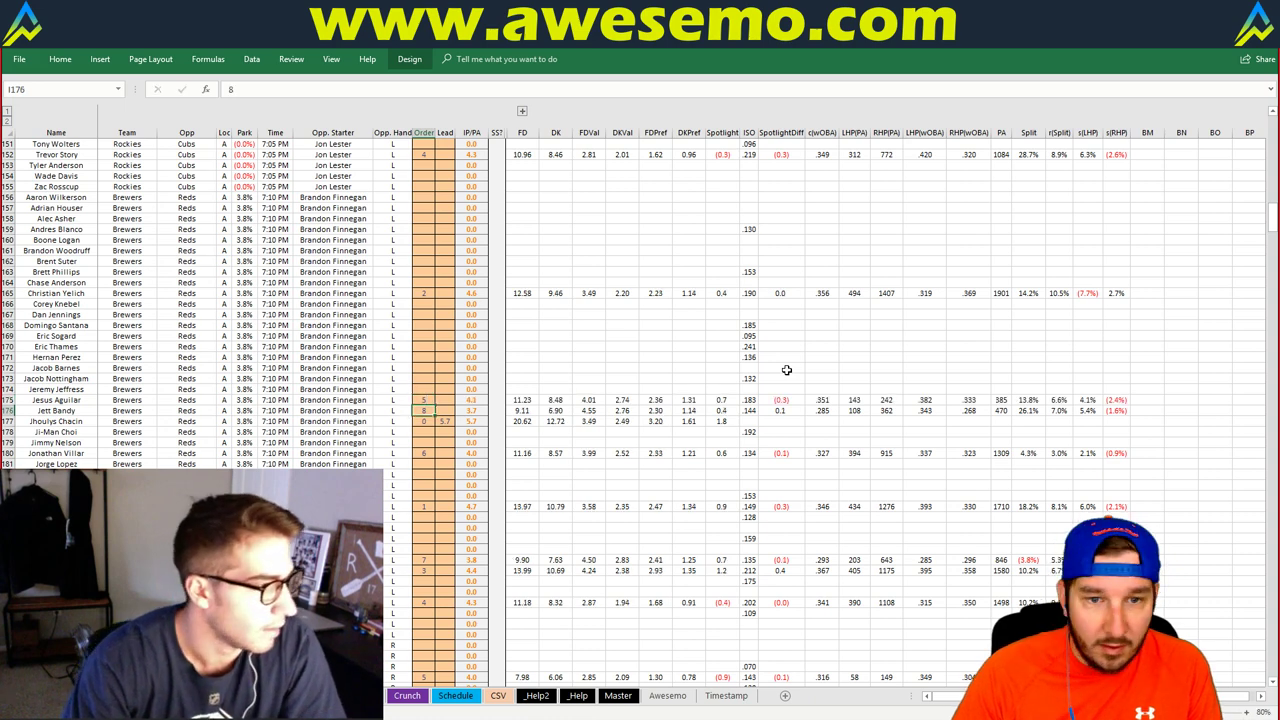
# - Clear Jonathan Villar's batting order and give the number 6 spot to Hernan Perez
pyautogui.press('Return')
pyautogui.press('Return')
pyautogui.press('Return')
pyautogui.press('Return')
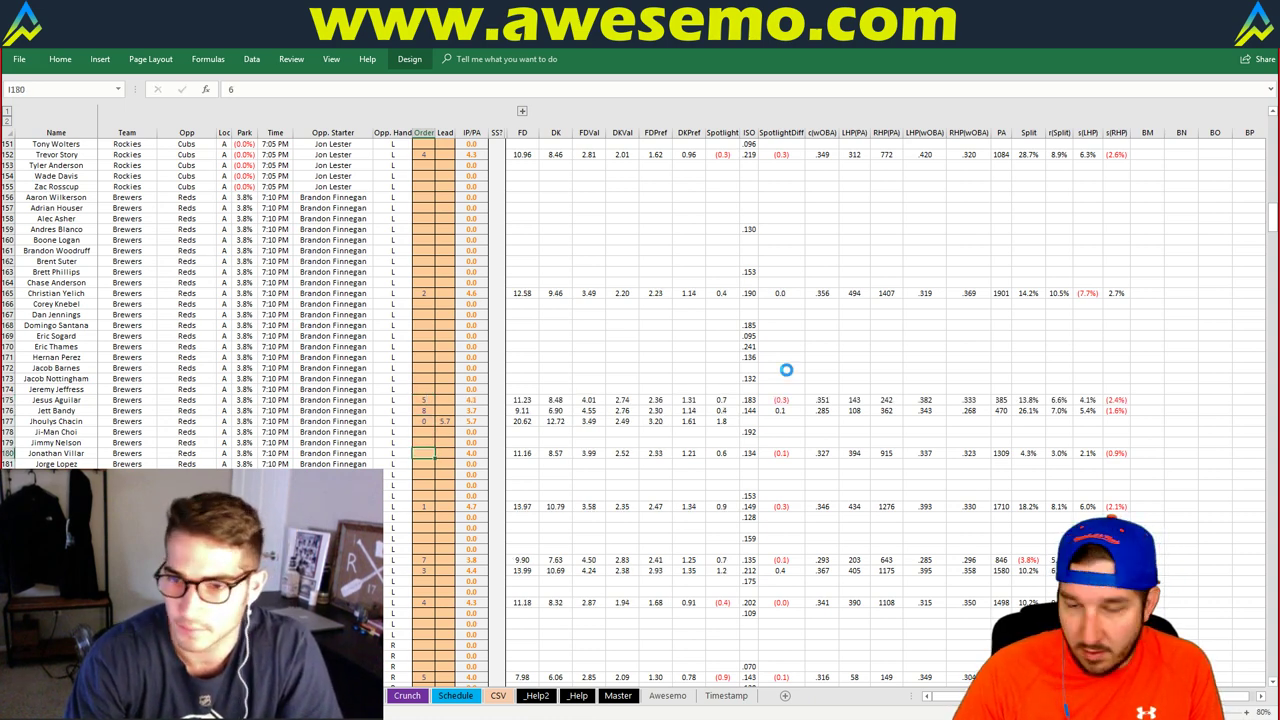
pyautogui.press('Delete')
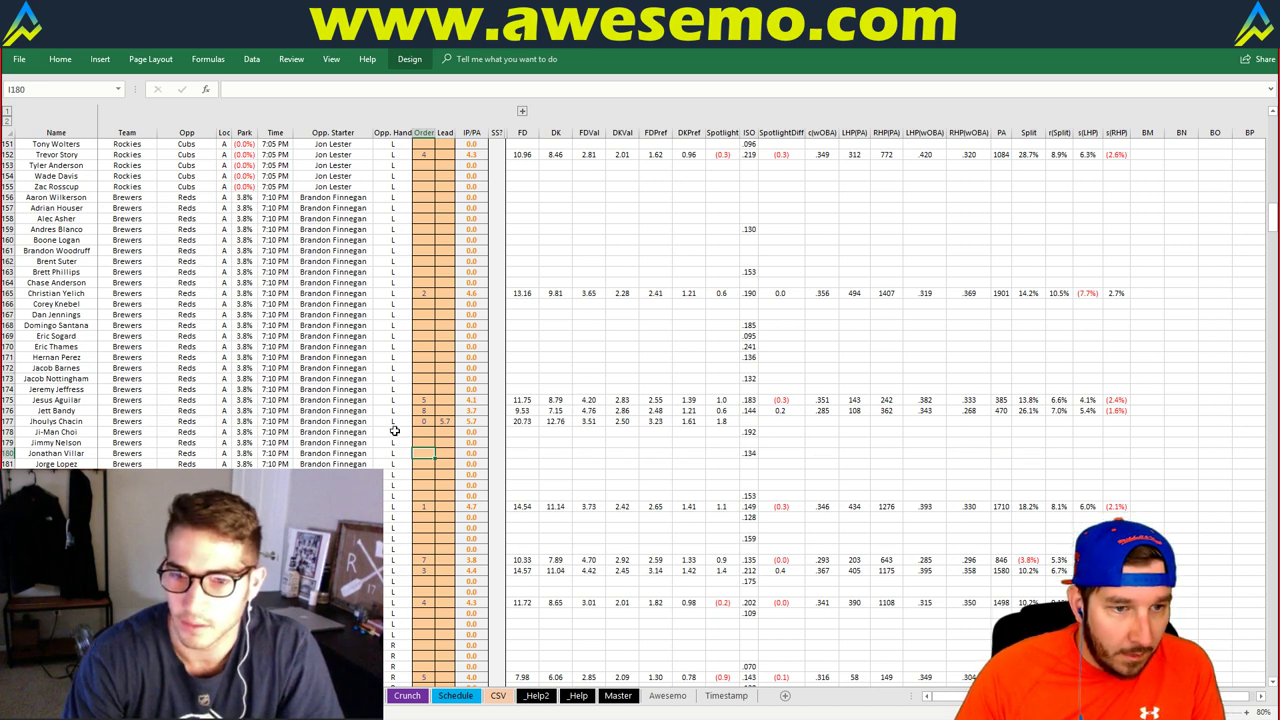
pyautogui.click(421, 358)
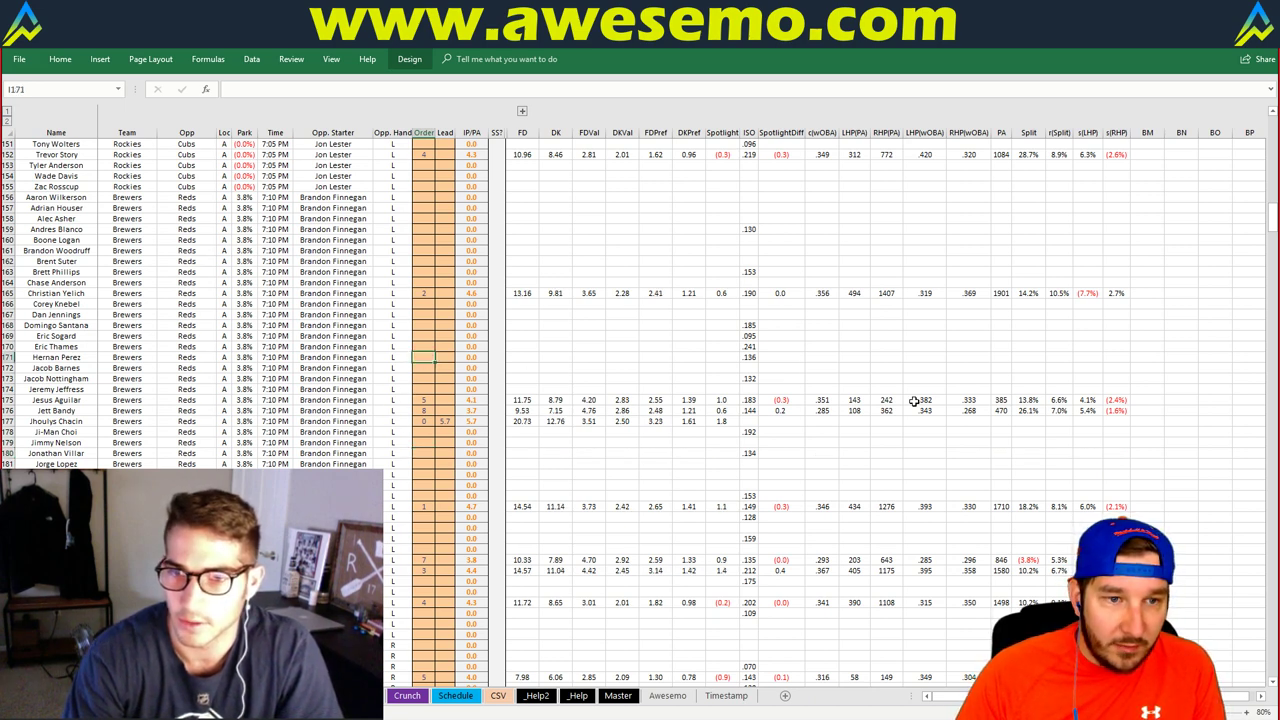
pyautogui.write('6')
pyautogui.press('Return')
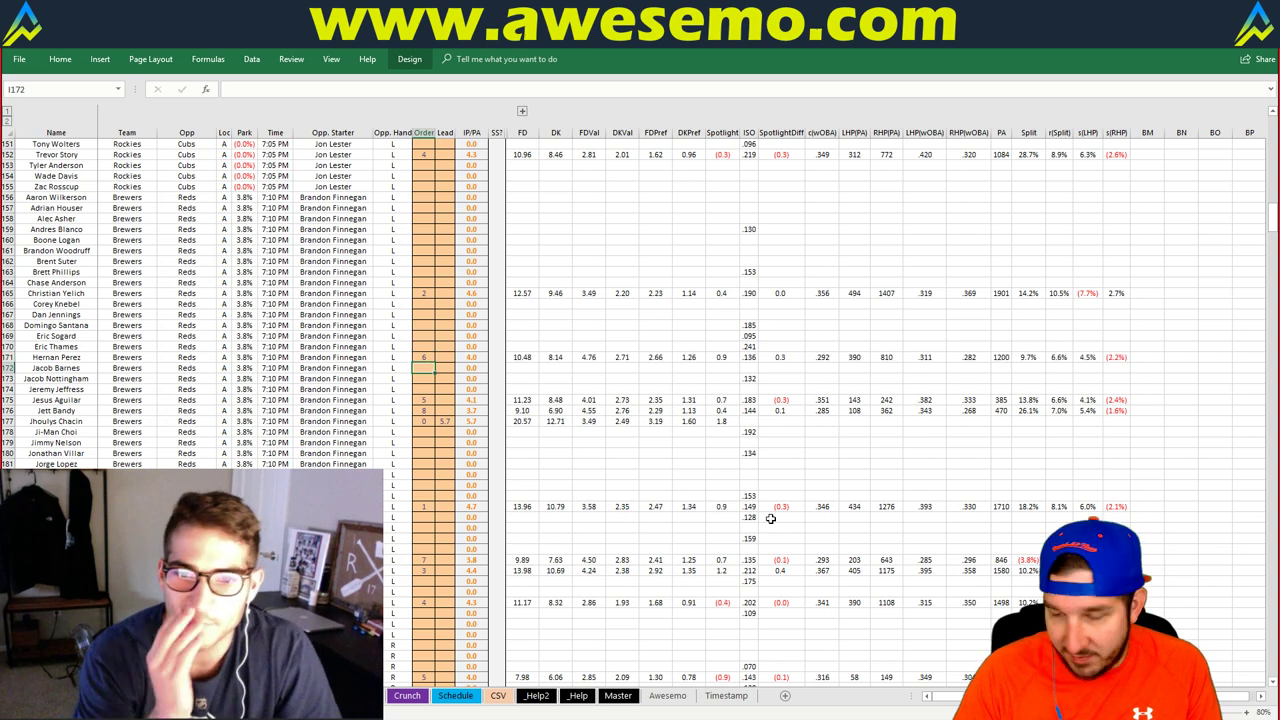
# - Change Orlando Arcia's batting order to 8 in the Brewers rows
pyautogui.click(423, 560)
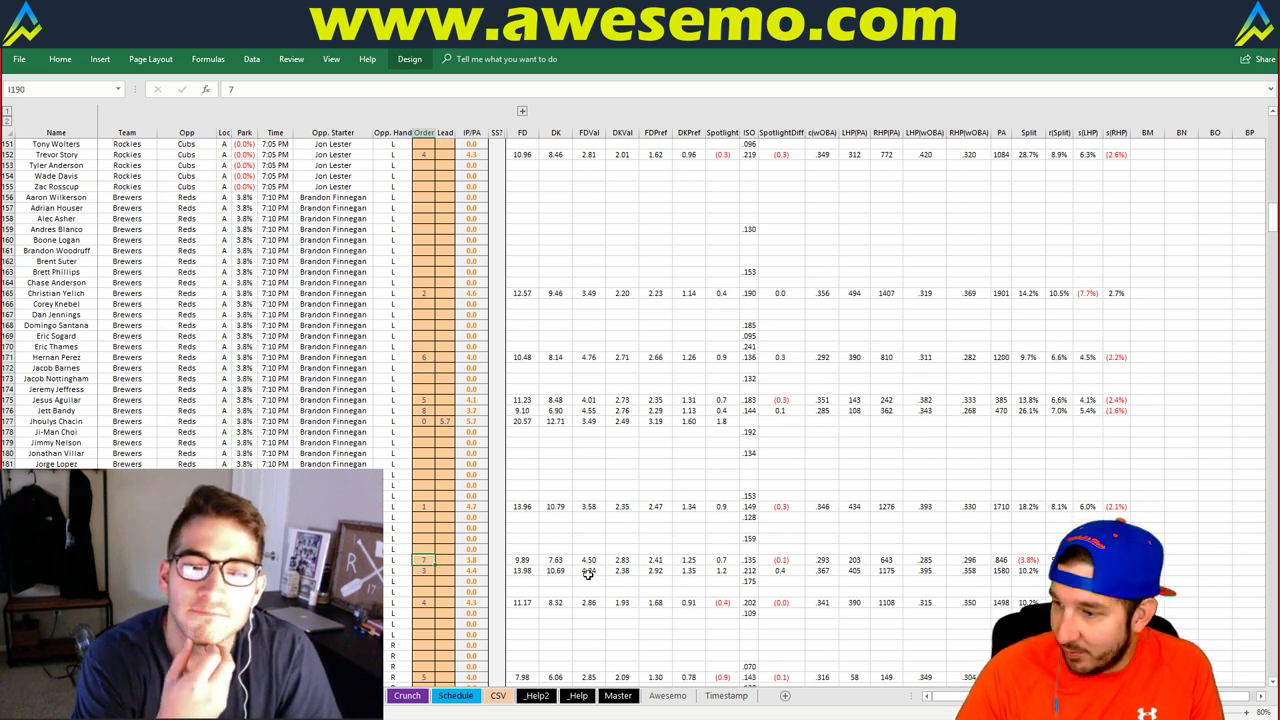
pyautogui.write('8')
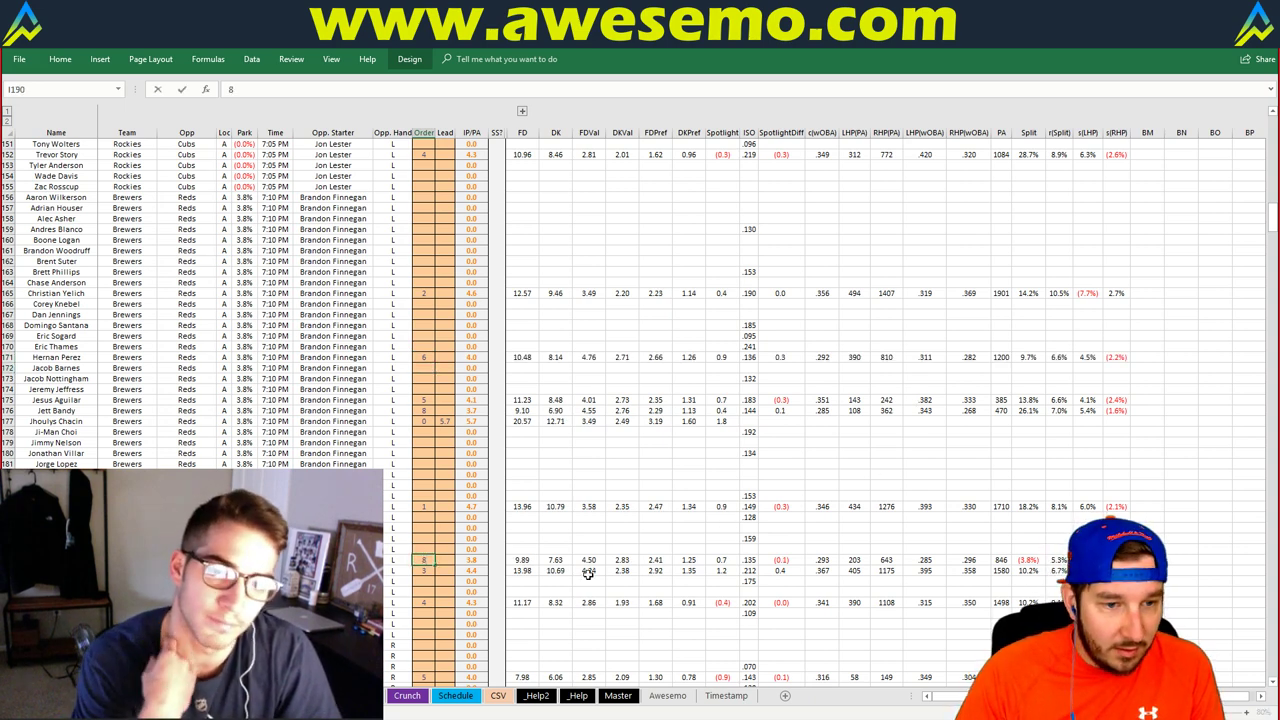
pyautogui.press('Return')
# - Set Manny Pina's batting order to 7 and clear Jett Bandy's batting order value
pyautogui.press('Up')
pyautogui.press('Up')
pyautogui.press('Up')
pyautogui.press('Up')
pyautogui.press('Up')
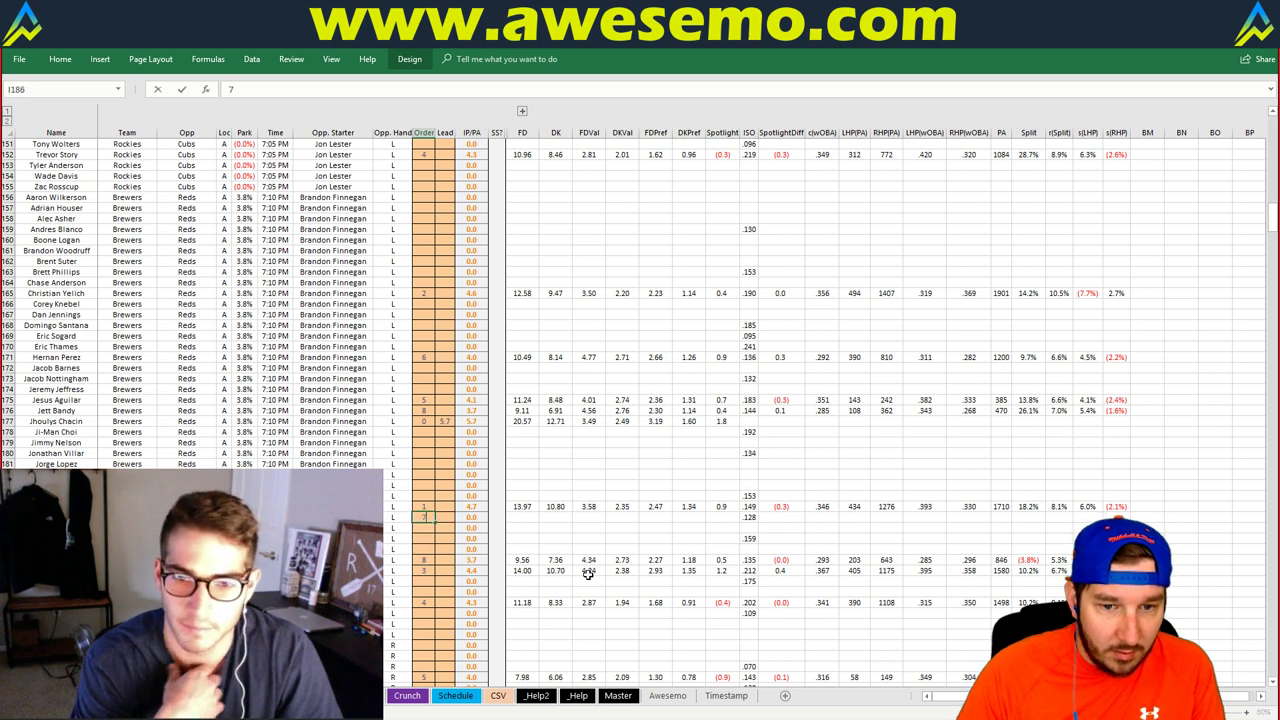
pyautogui.write('7')
pyautogui.press('Return')
pyautogui.click(420, 410)
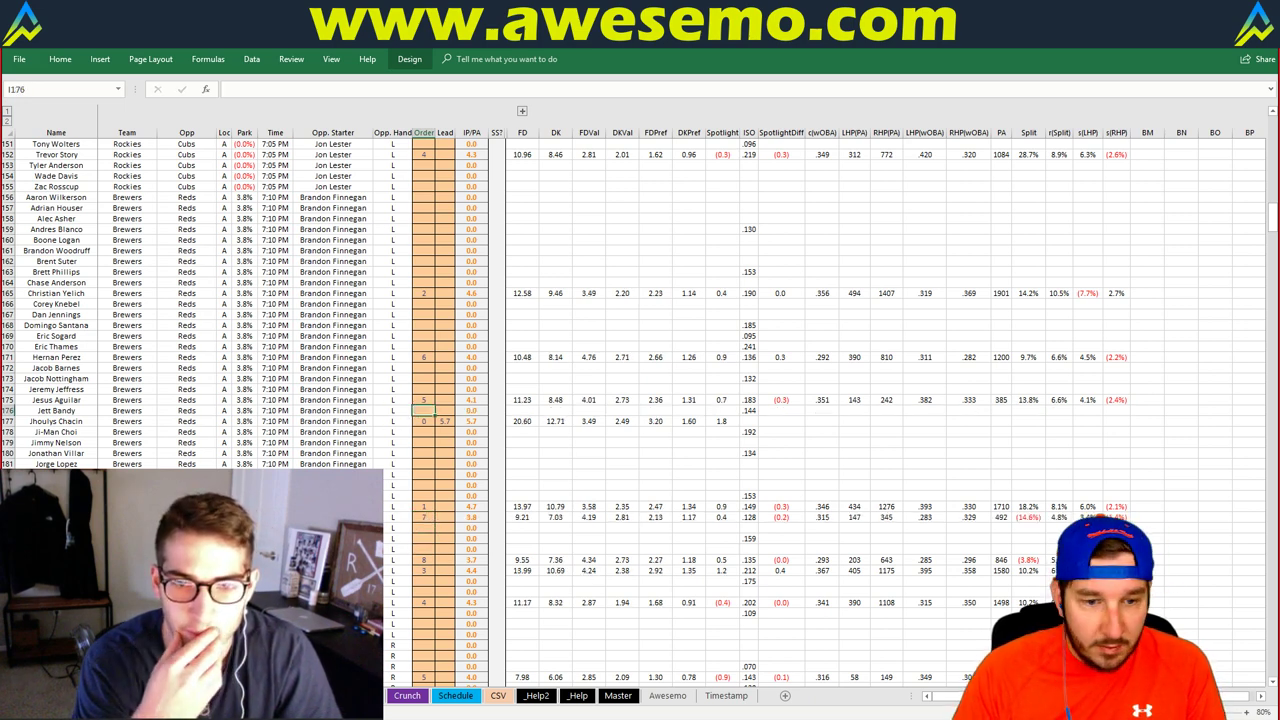
# - Return to the Crunch sheet with the Reds and Brewers lineups and save the workbook
pyautogui.hotkey('ctrl', 'pageup')
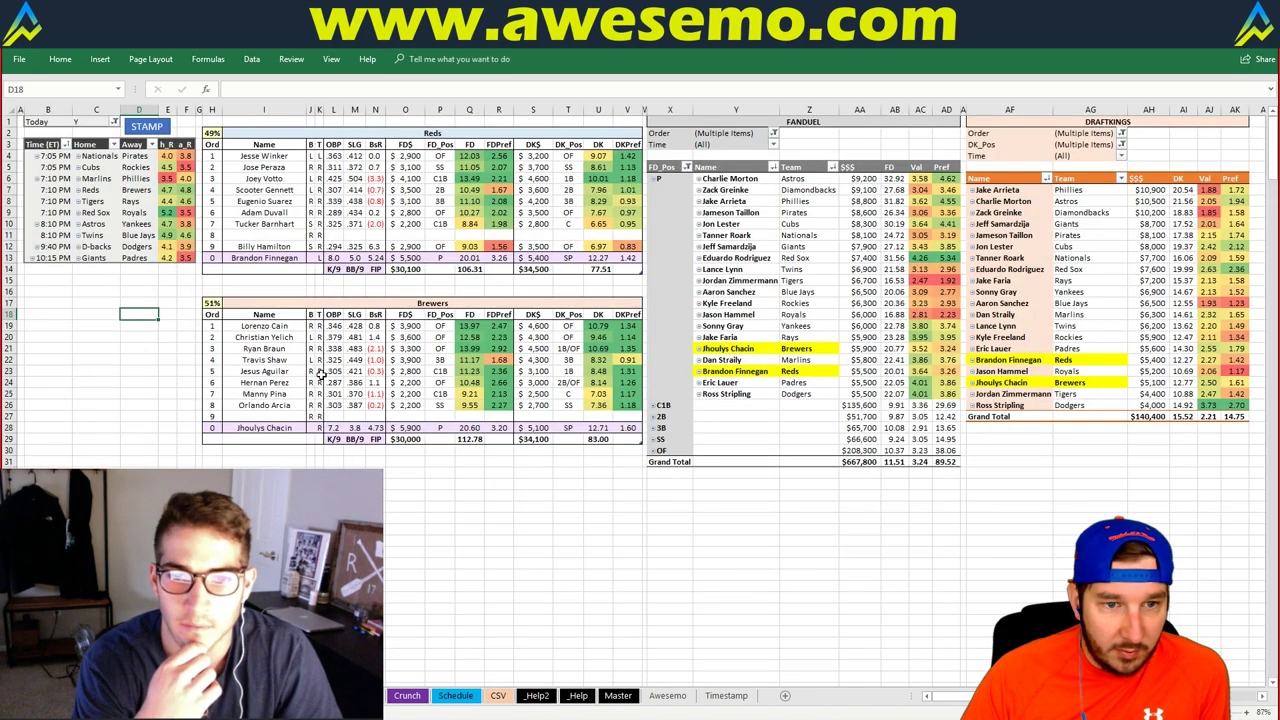
pyautogui.click(562, 546)
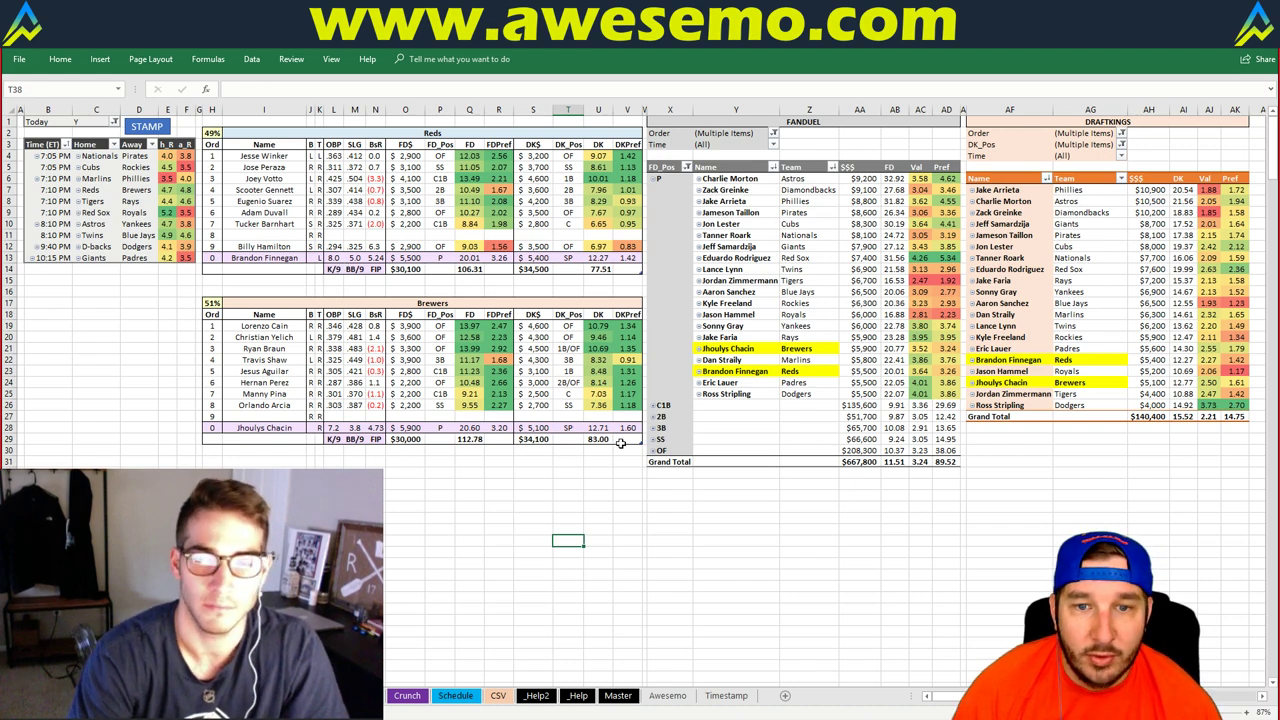
pyautogui.click(597, 360)
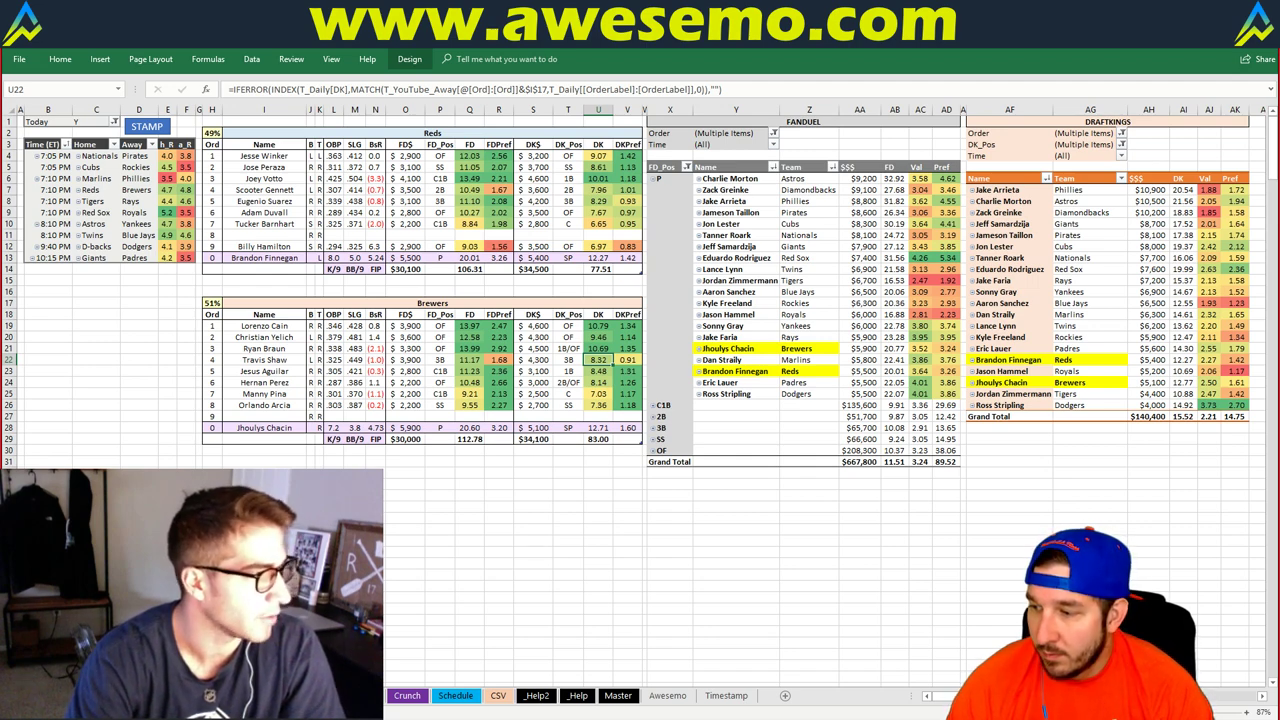
pyautogui.hotkey('ctrl', 's')
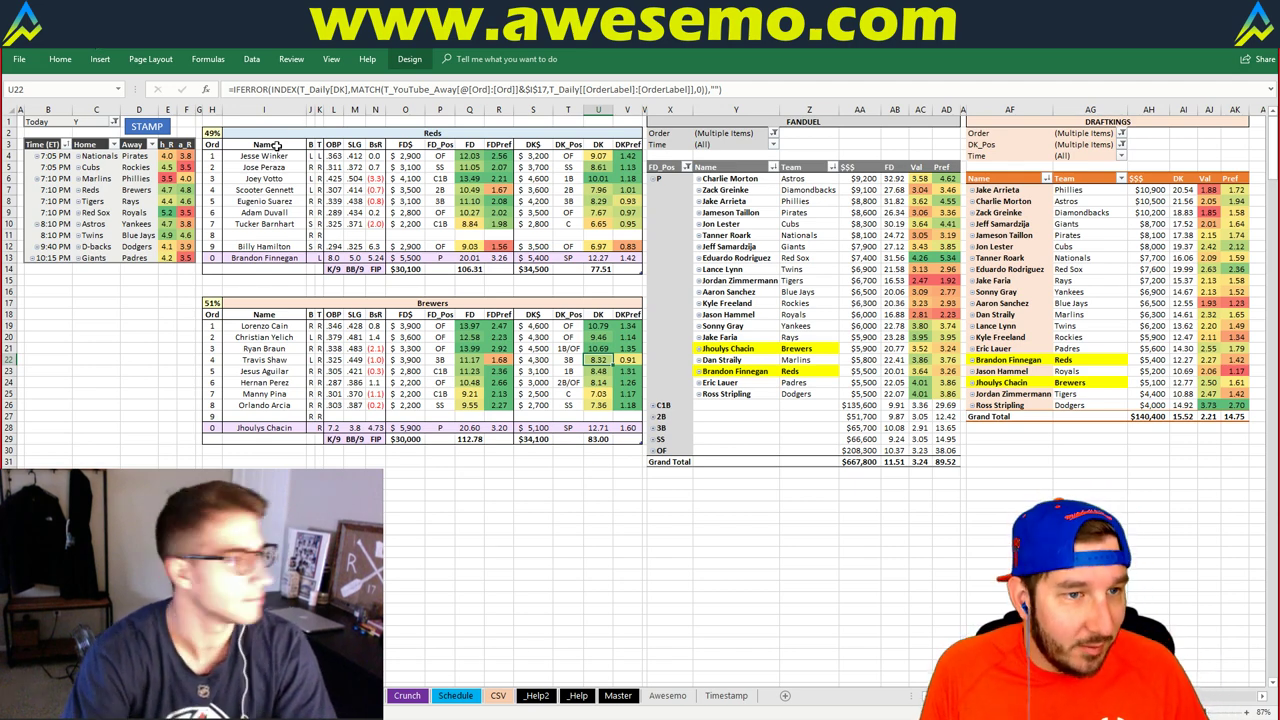
pyautogui.click(467, 135)
pyautogui.click(145, 331)
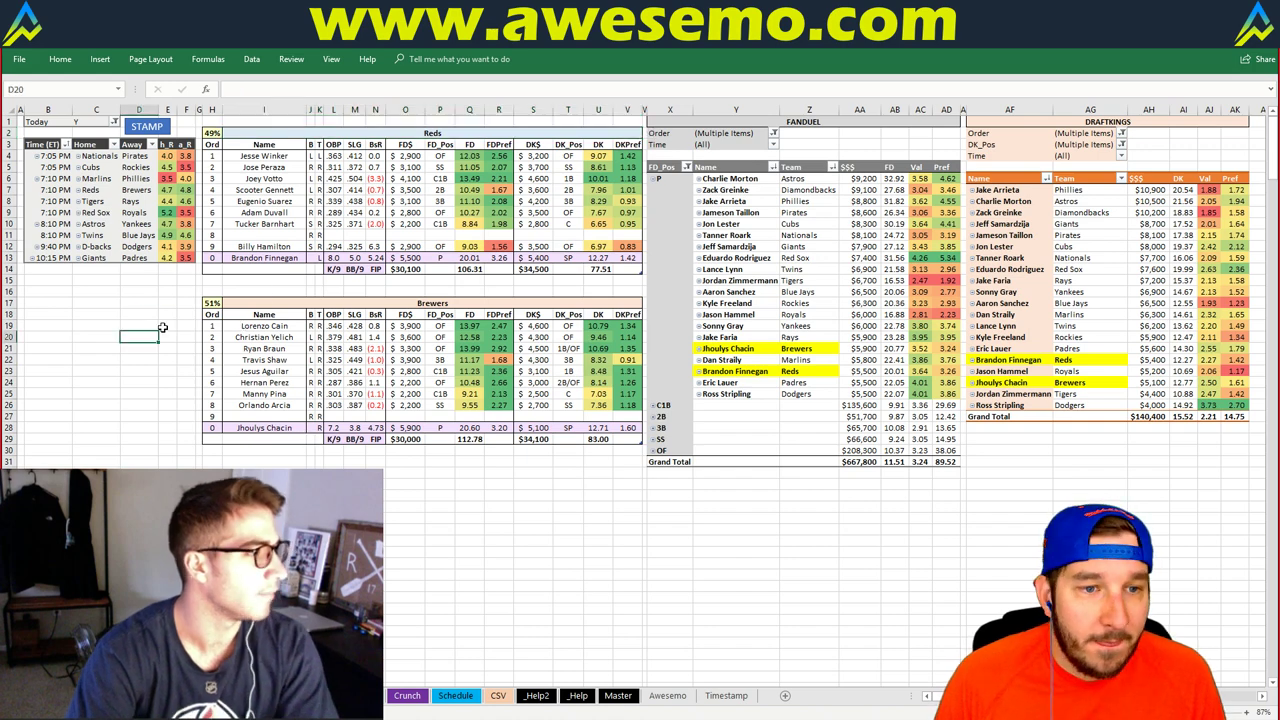
pyautogui.click(165, 314)
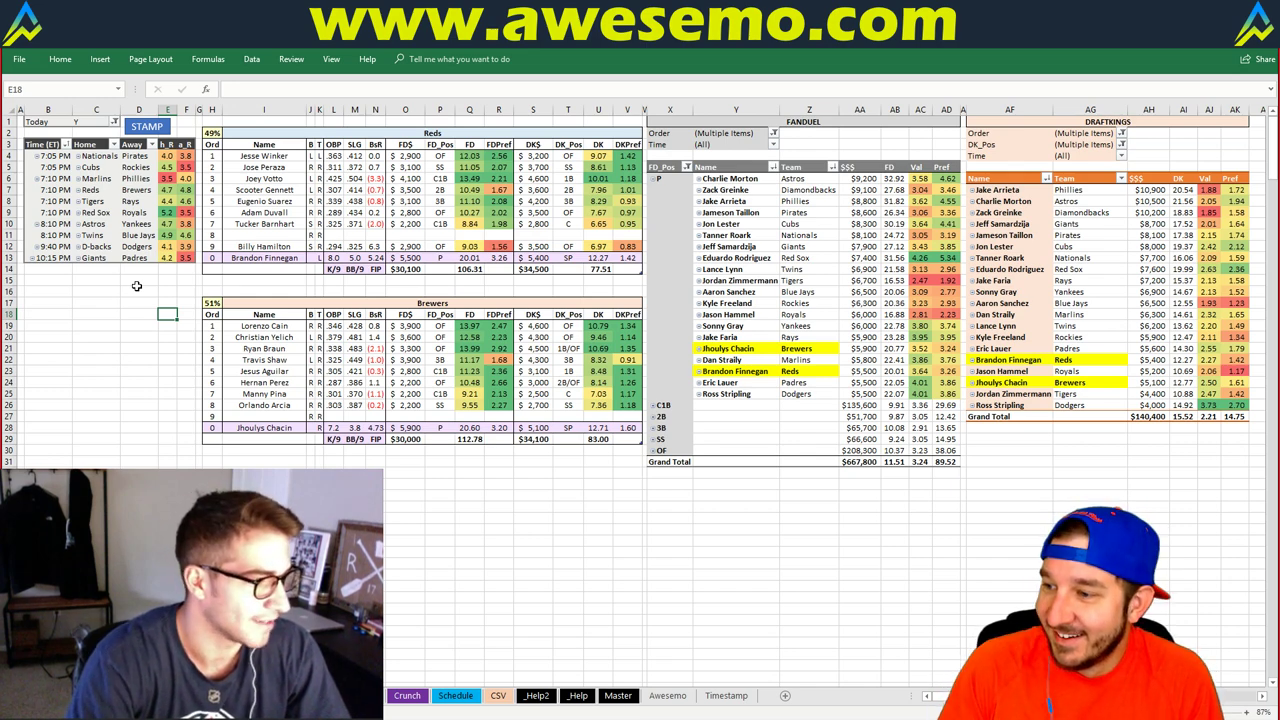
pyautogui.click(102, 344)
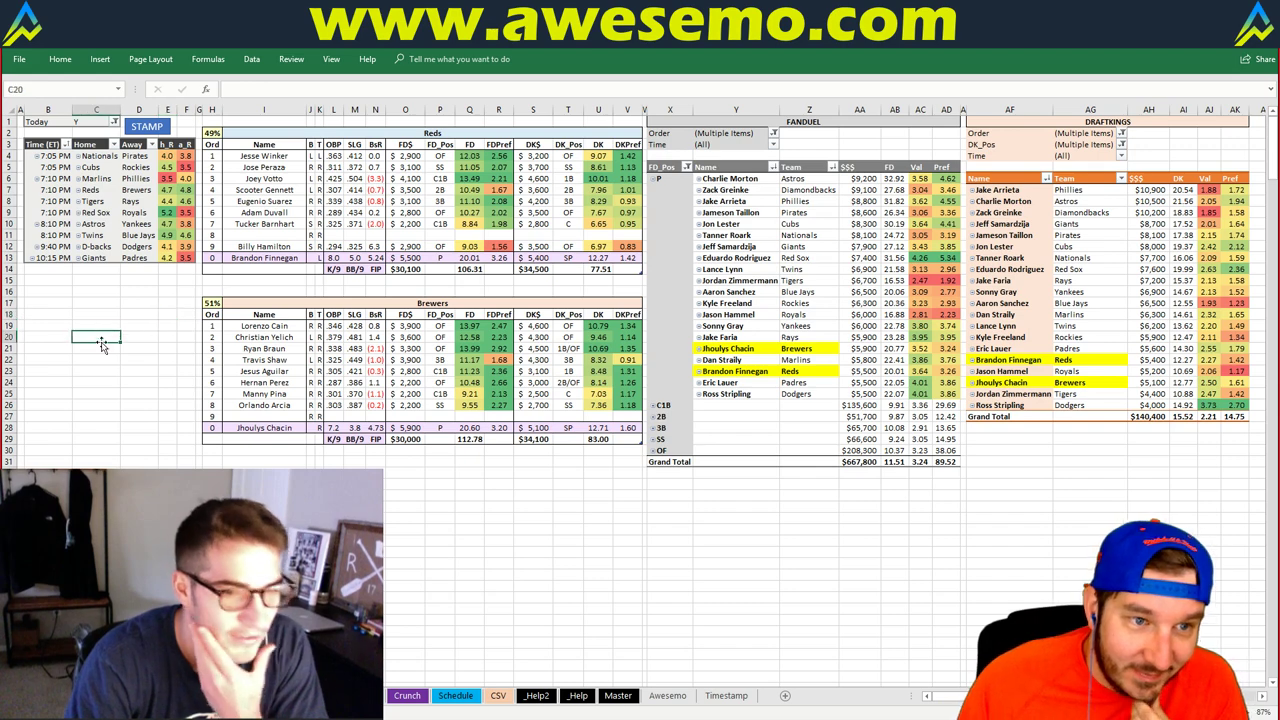
pyautogui.click(139, 291)
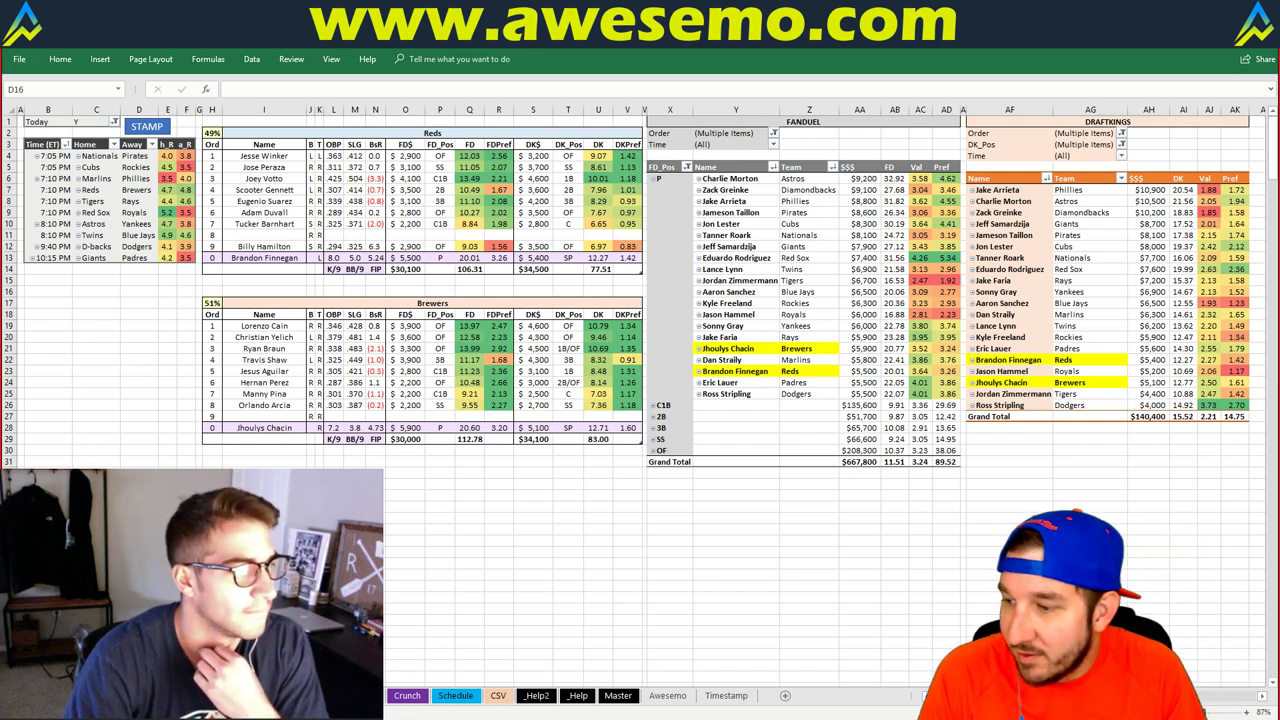
pyautogui.click(140, 292)
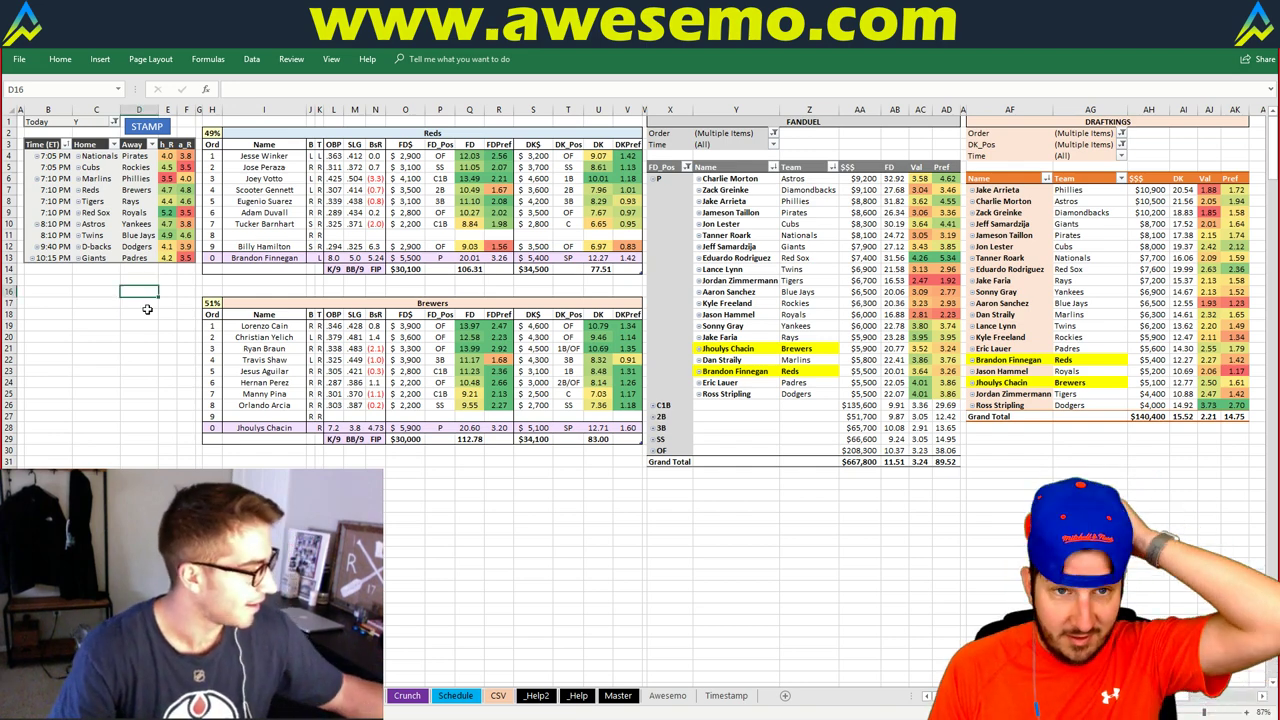
# - Change the upper lineup's team to Tigers to load their game against the Rays
pyautogui.click(450, 132)
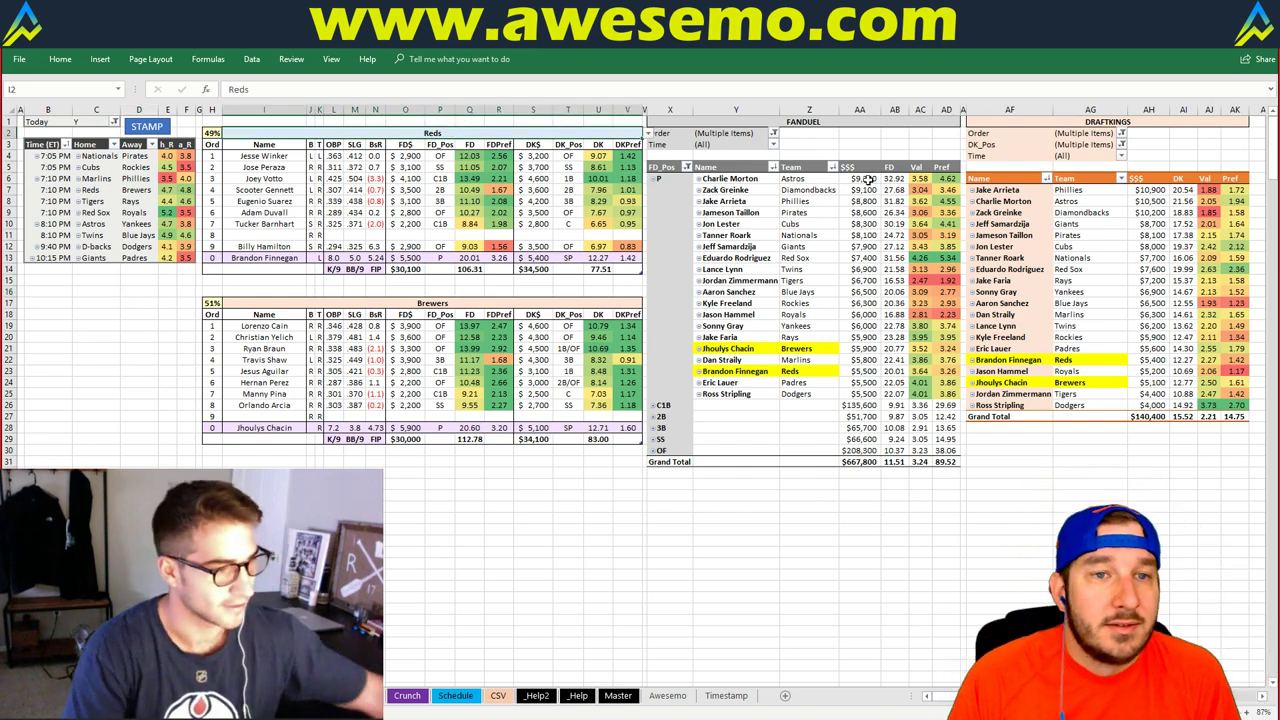
pyautogui.moveTo(869, 180)
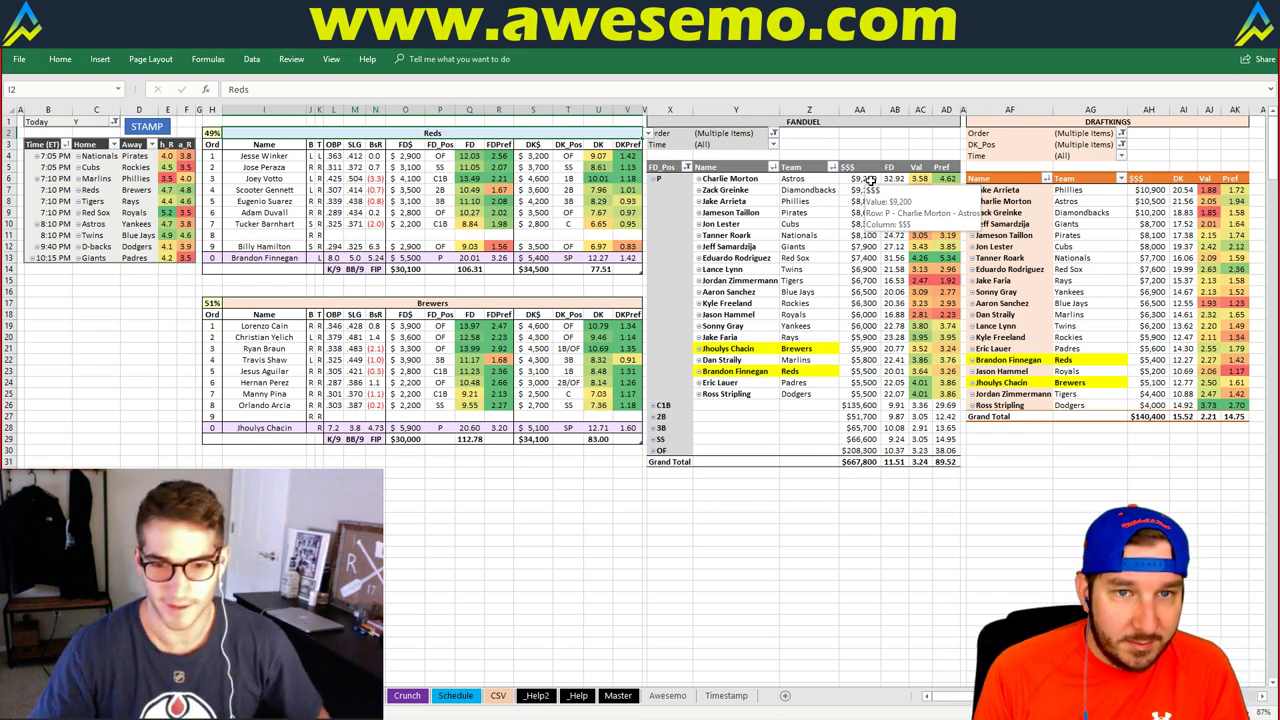
pyautogui.write('Tigers')
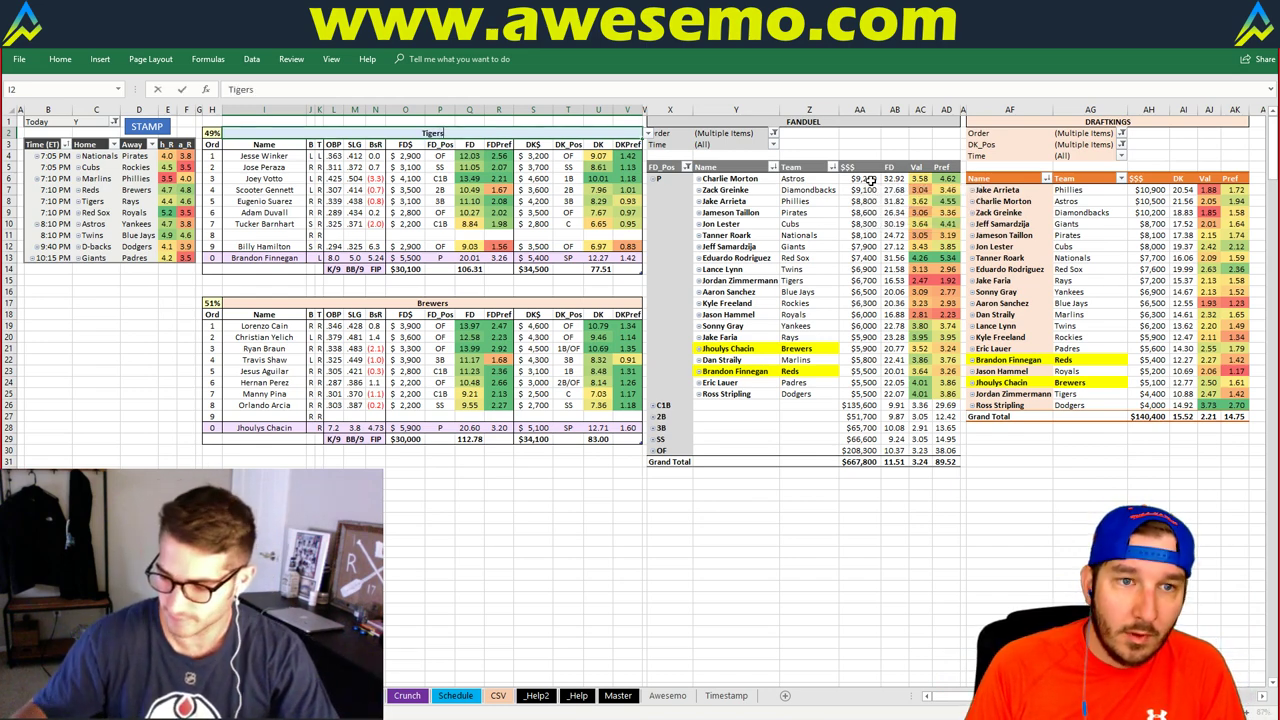
pyautogui.press('Return')
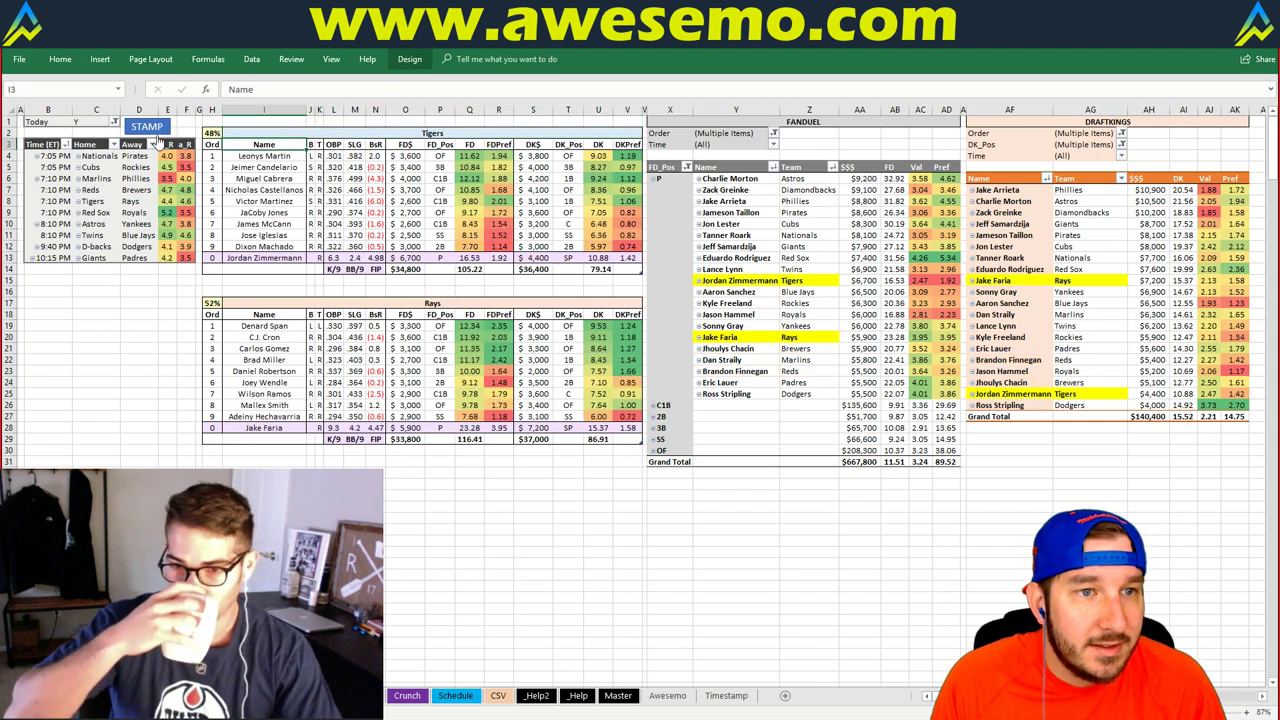
pyautogui.press('Up')
pyautogui.press('Up')
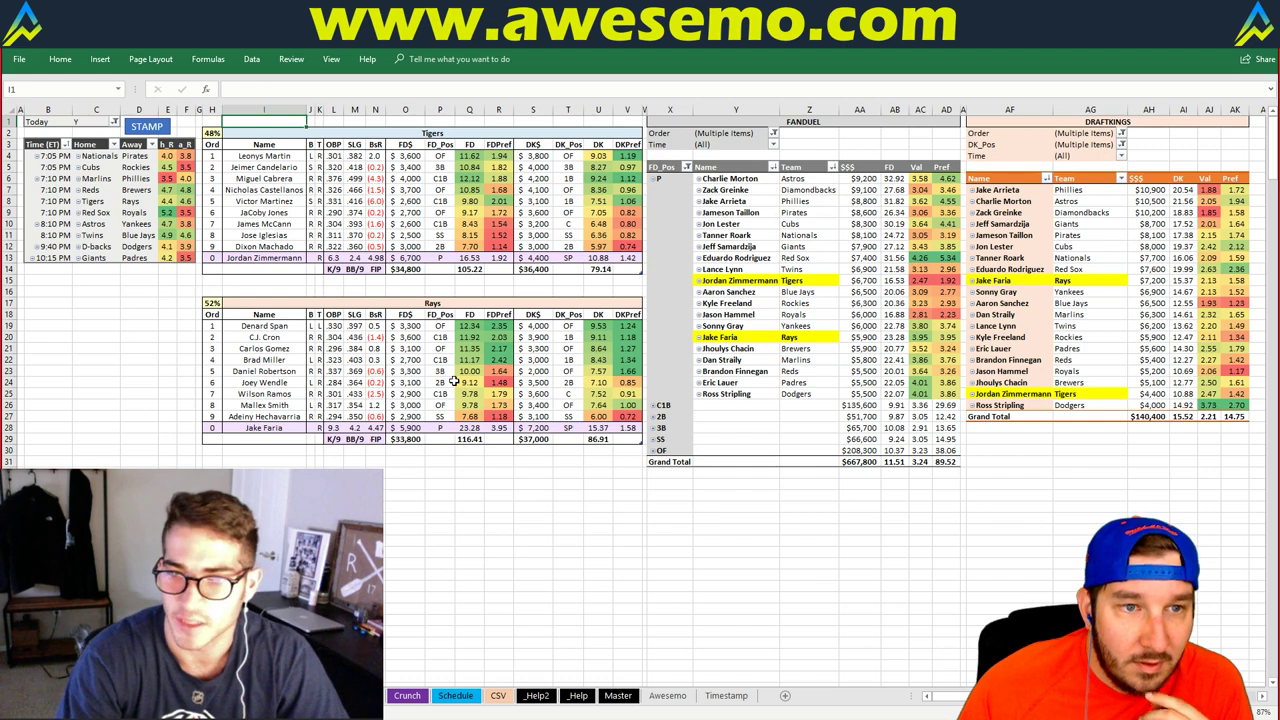
pyautogui.click(438, 460)
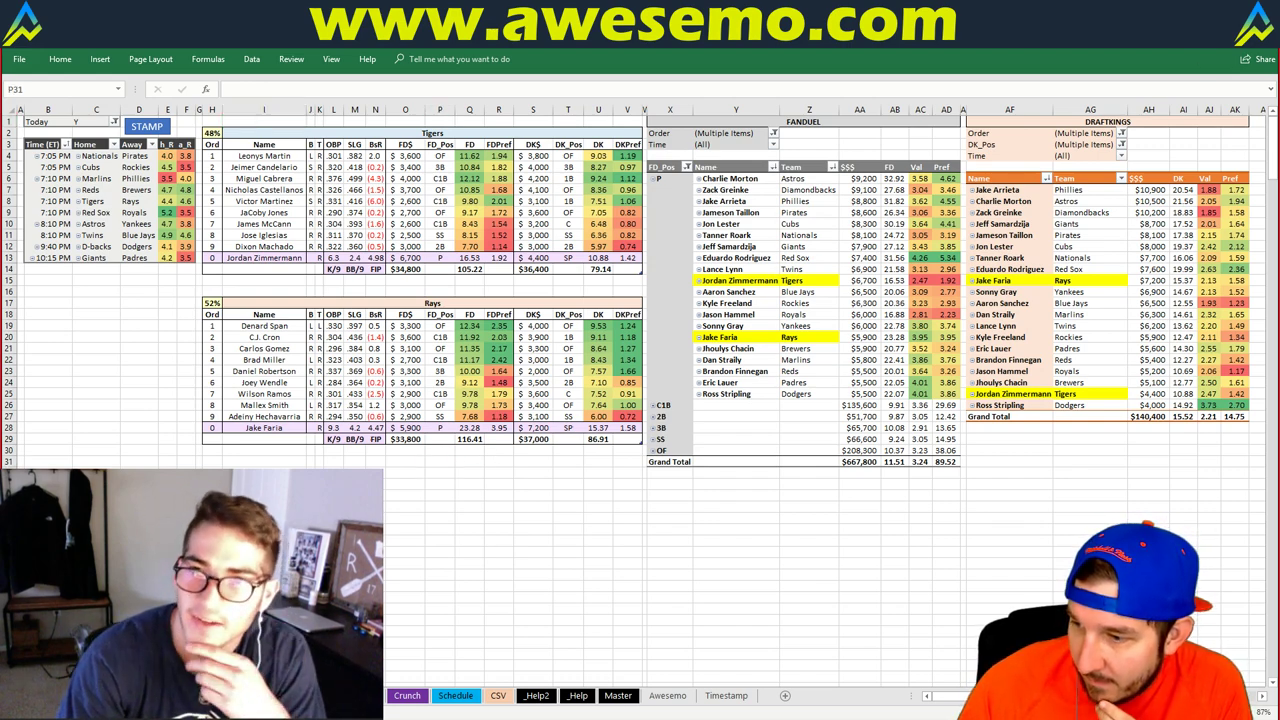
pyautogui.click(438, 460)
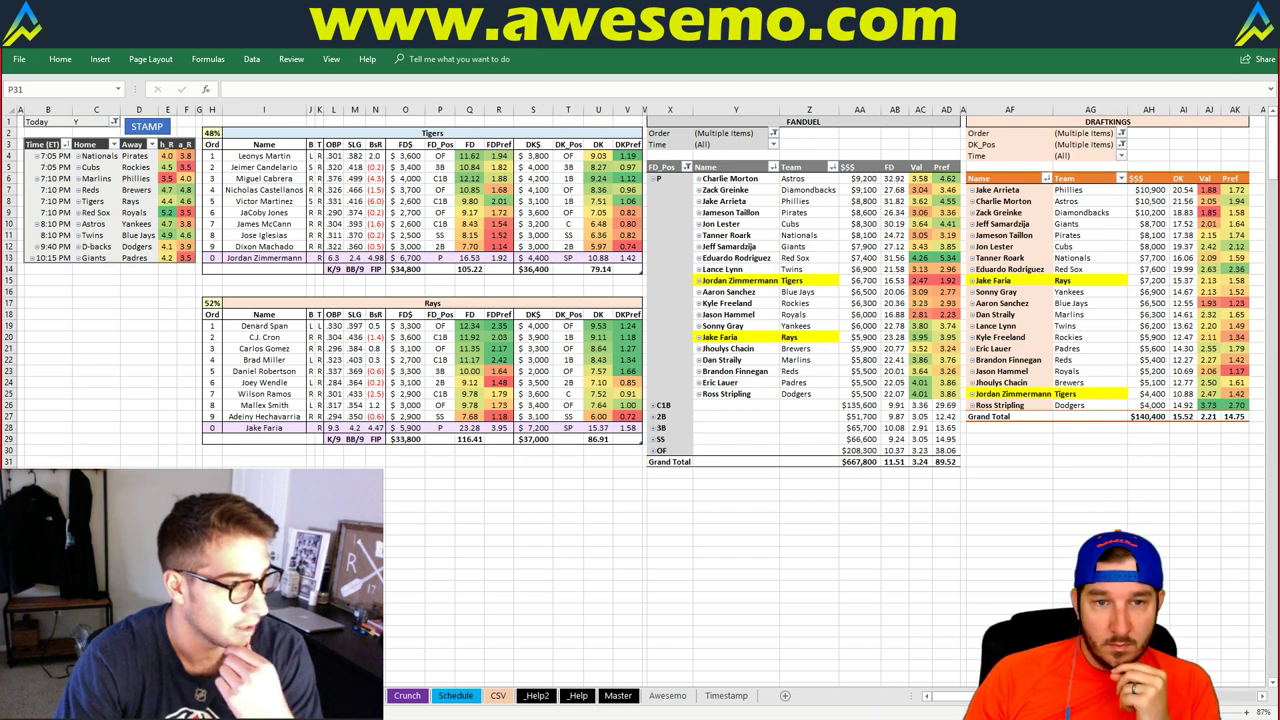
pyautogui.click(418, 499)
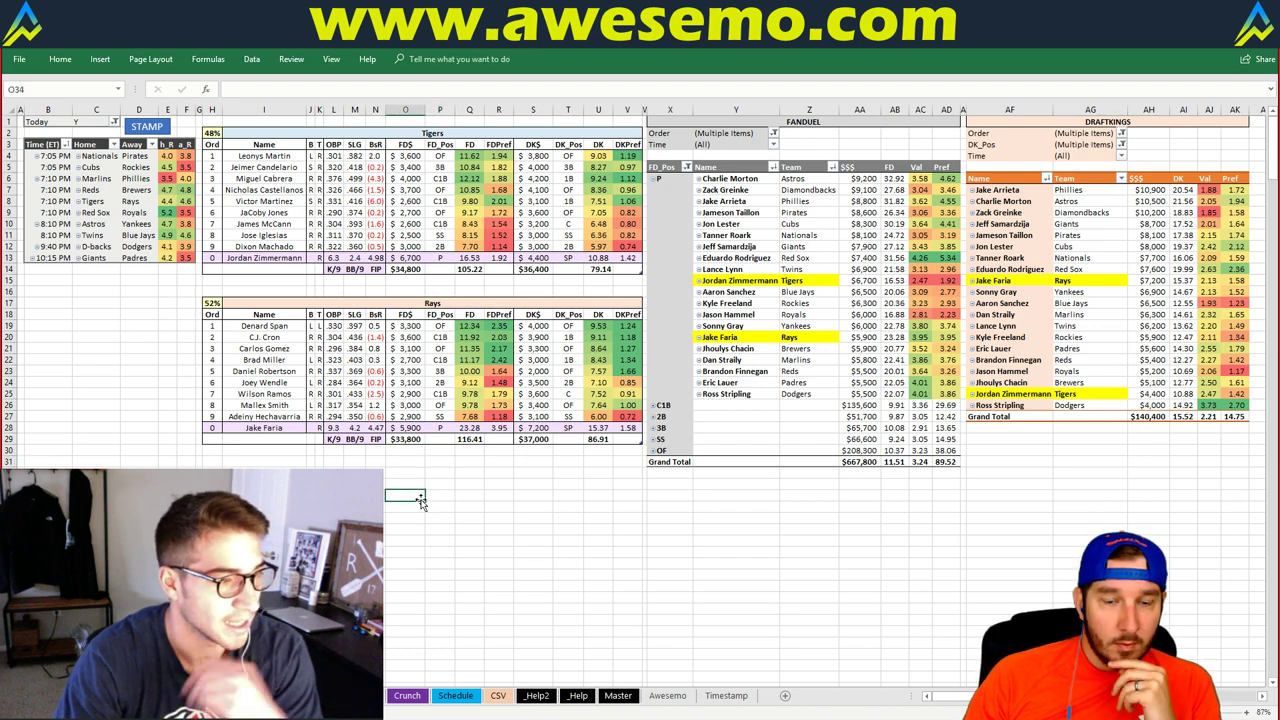
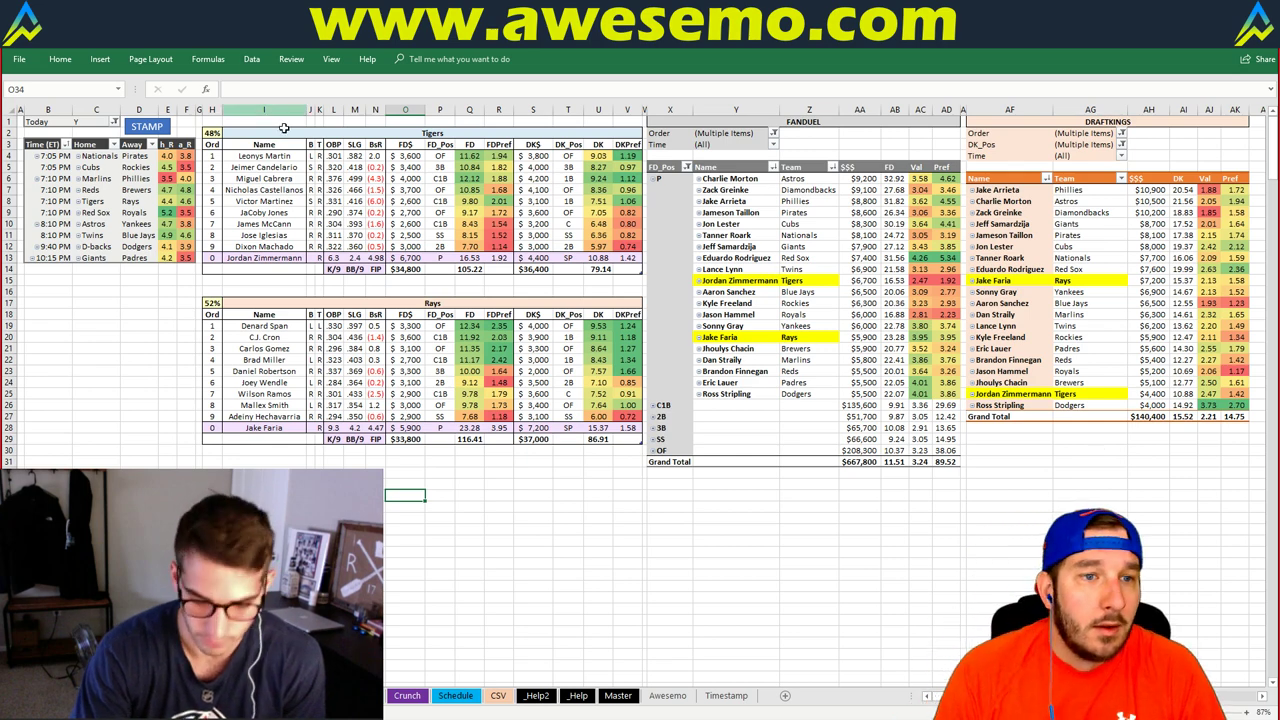
# - Set the upper lineup's team to Red Sox to load the Royals matchup, and stamp its time
pyautogui.click(287, 133)
pyautogui.write('Red Sox')
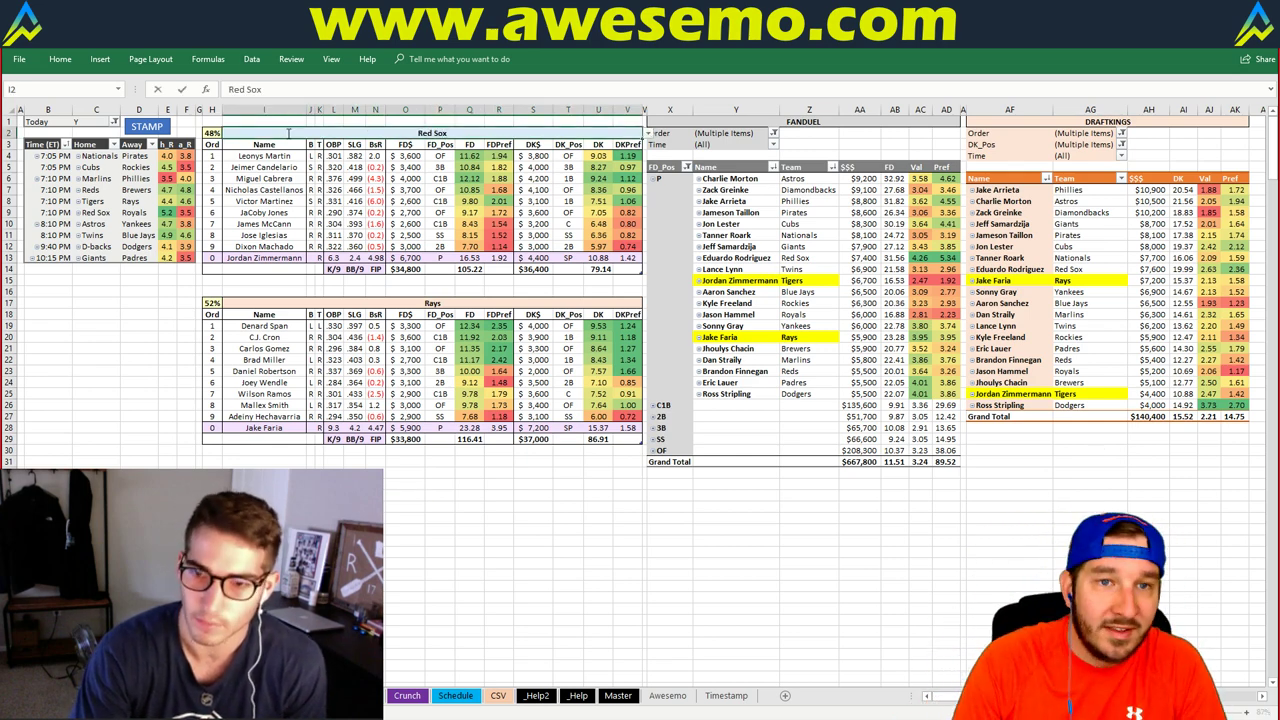
pyautogui.press('Return')
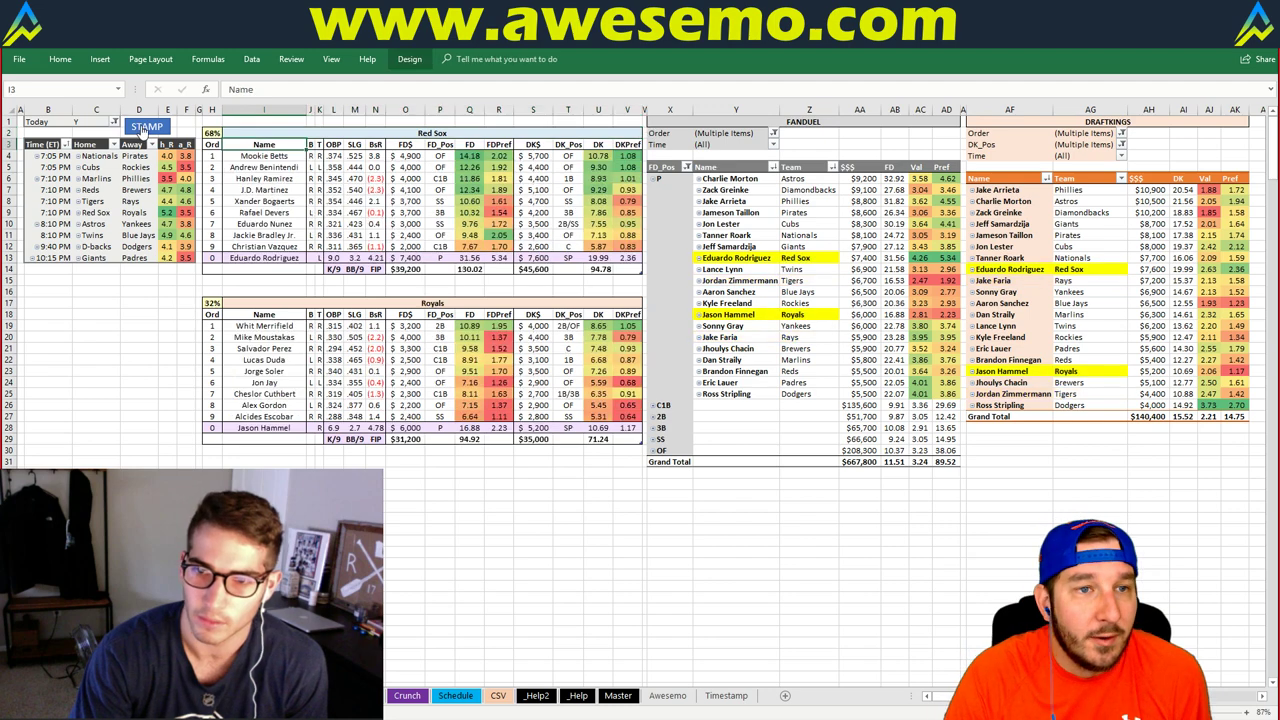
pyautogui.click(145, 127)
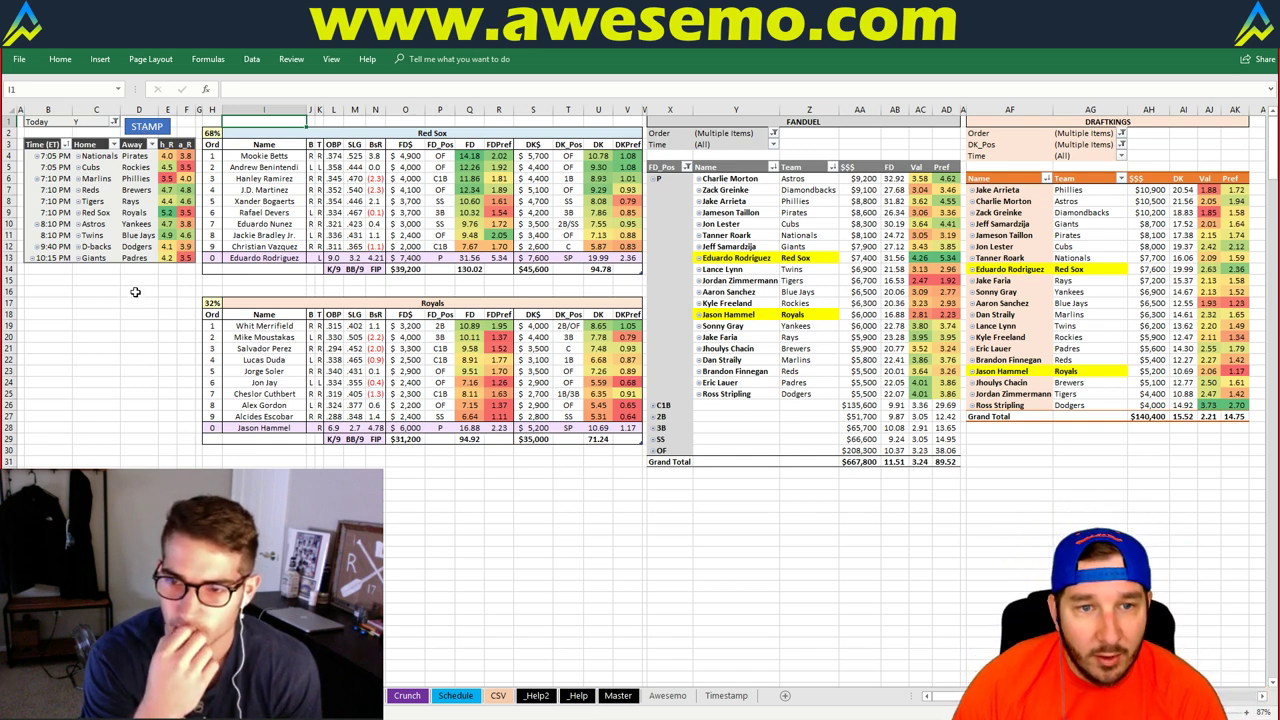
pyautogui.click(150, 314)
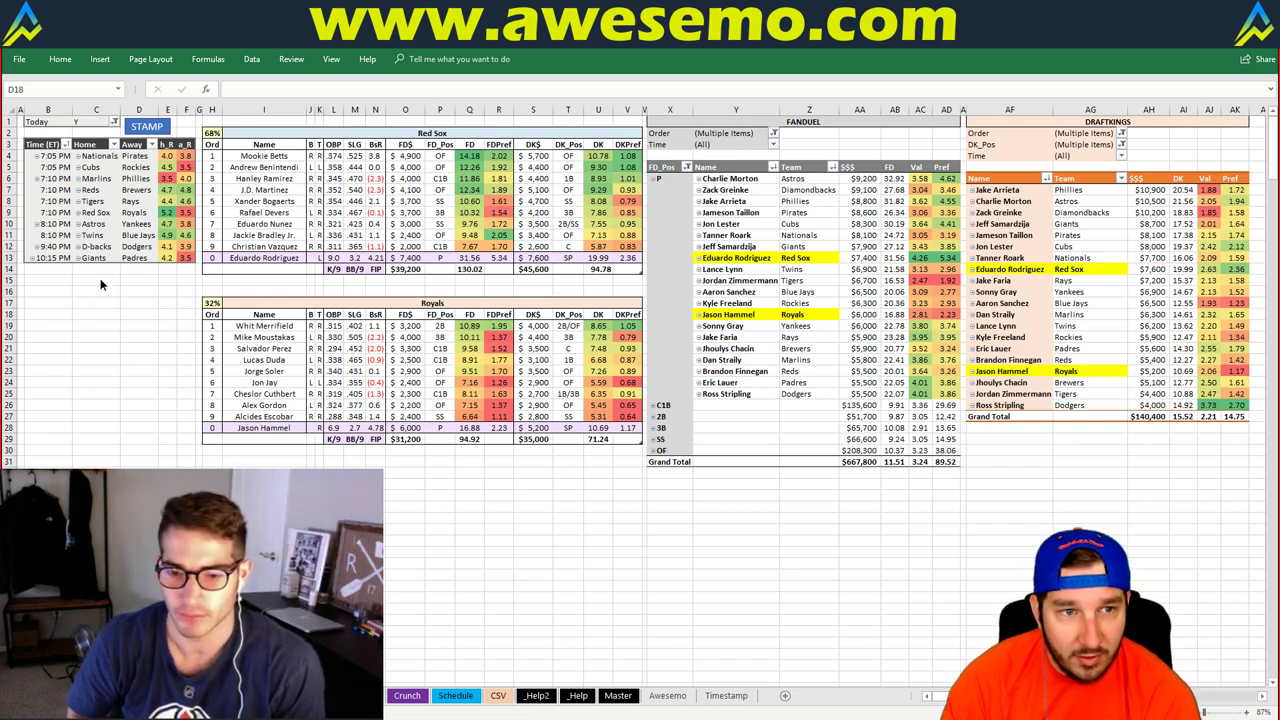
pyautogui.hotkey('alt', 'Tab')
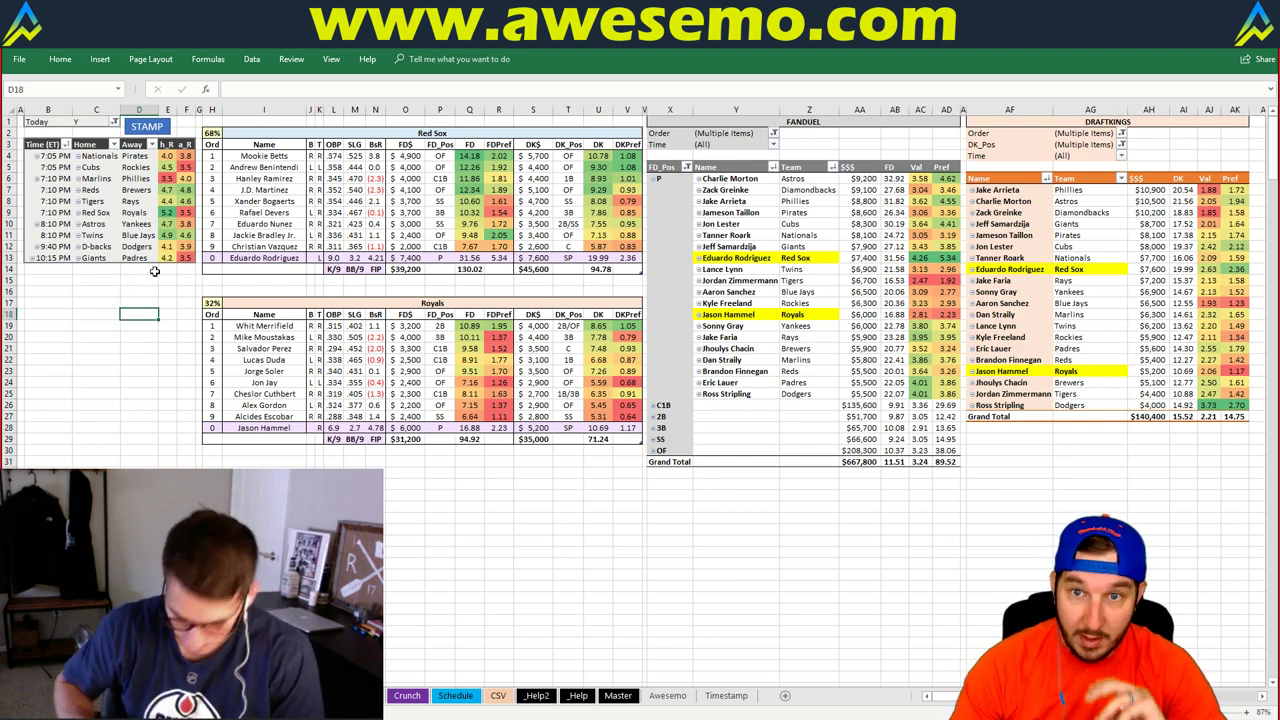
# - Set the upper lineup's team to Astros to load the Yankees matchup, and stamp its time
pyautogui.click(186, 290)
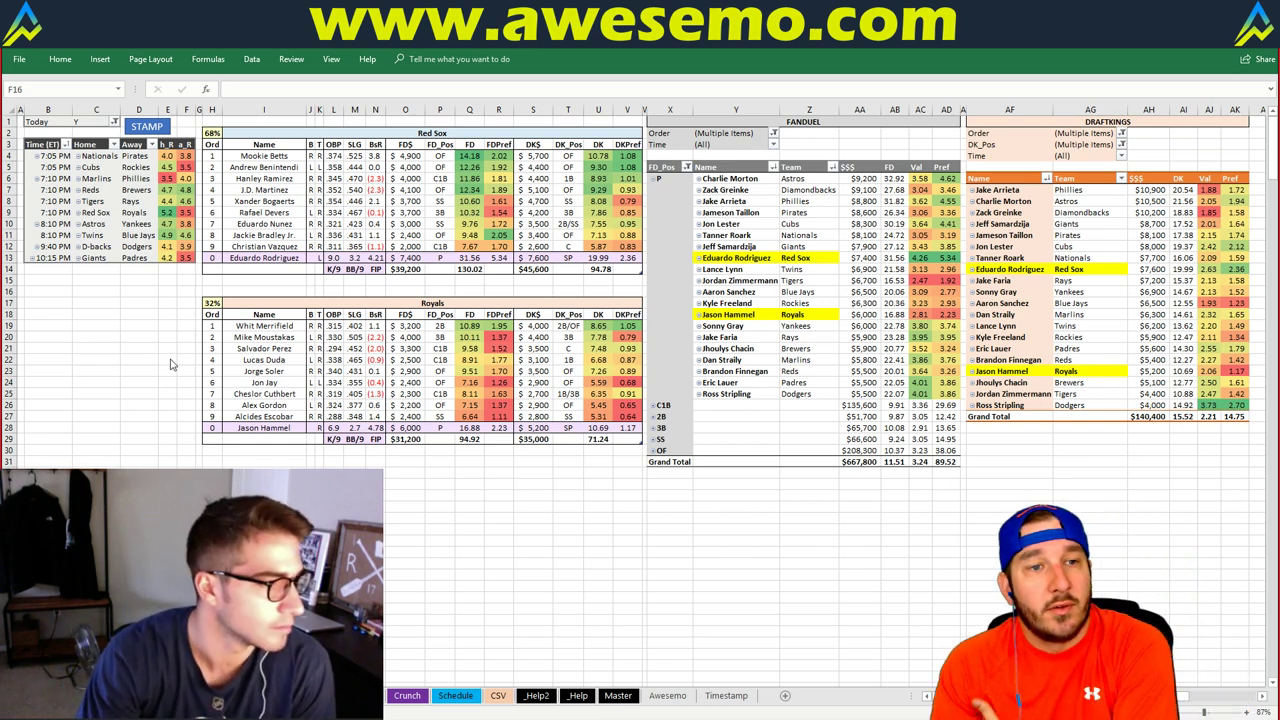
pyautogui.click(445, 131)
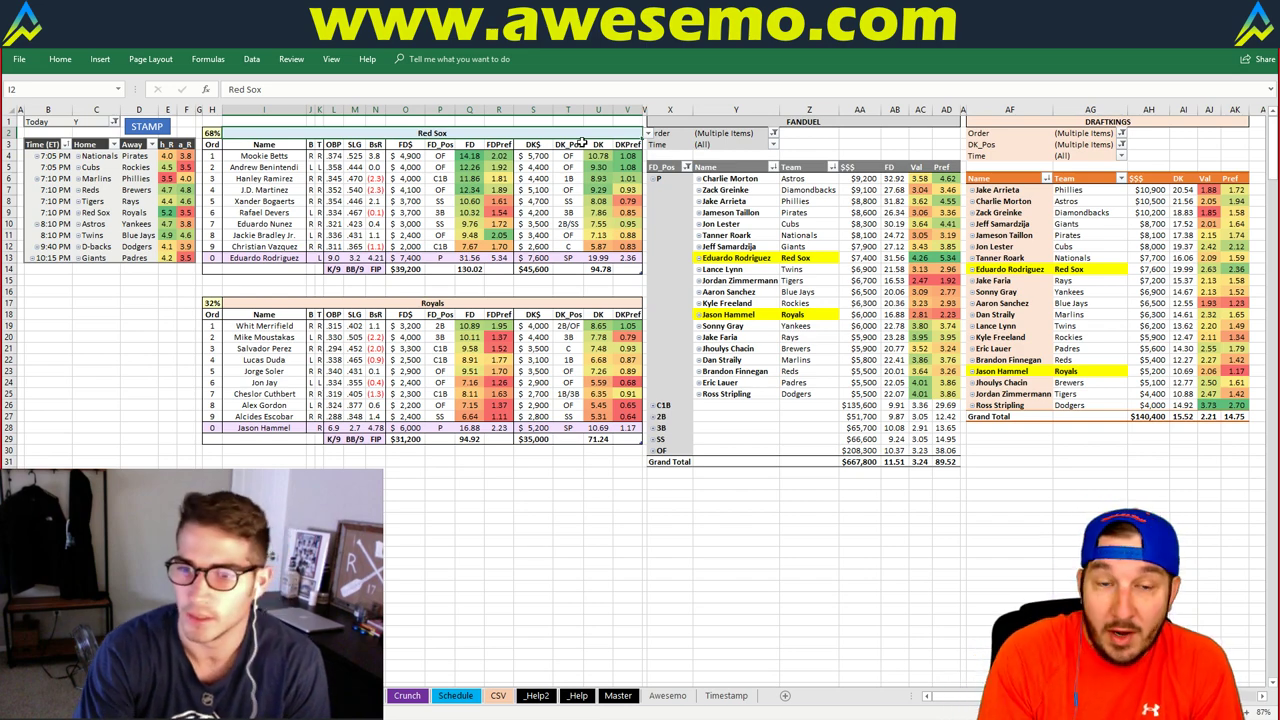
pyautogui.write('A')
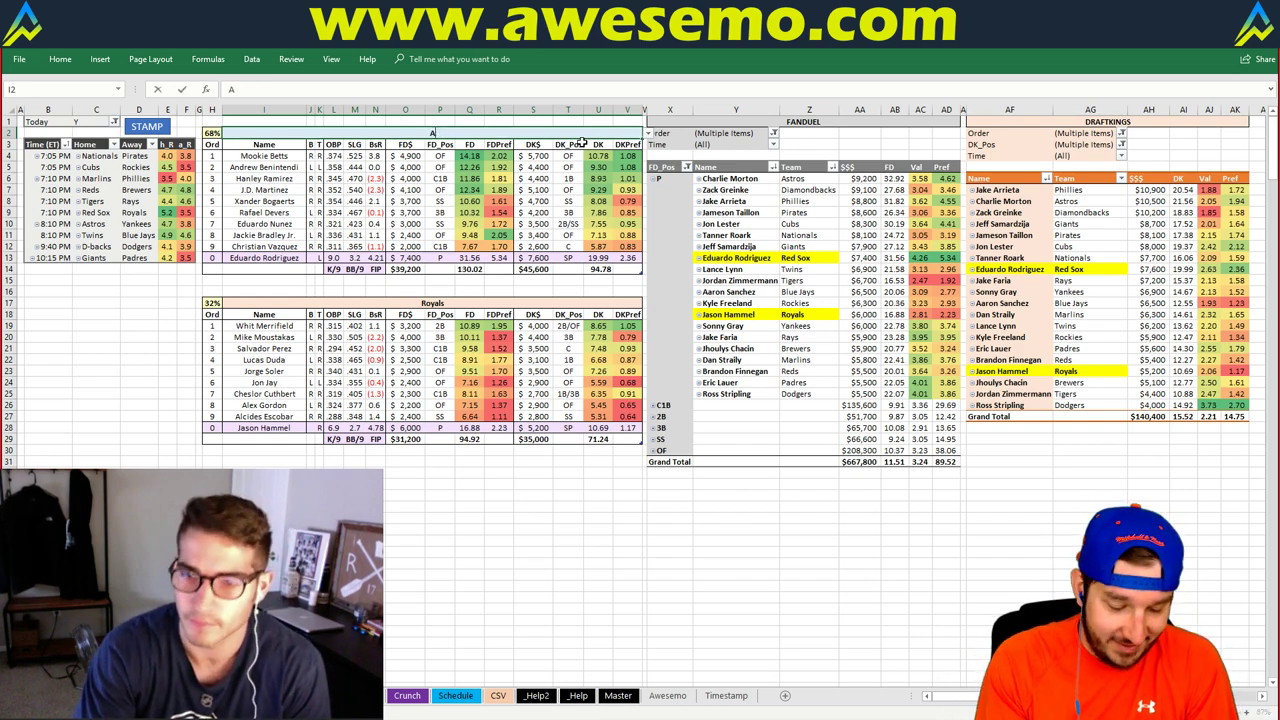
pyautogui.write('stros')
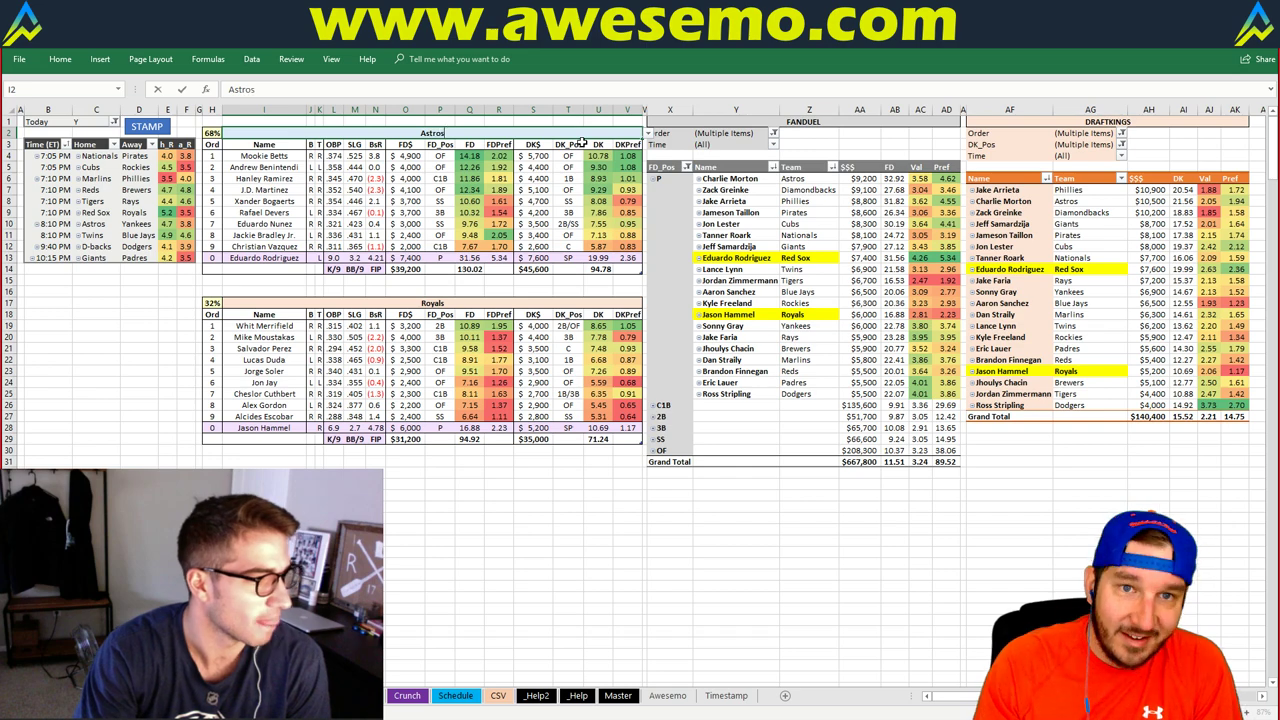
pyautogui.press('Return')
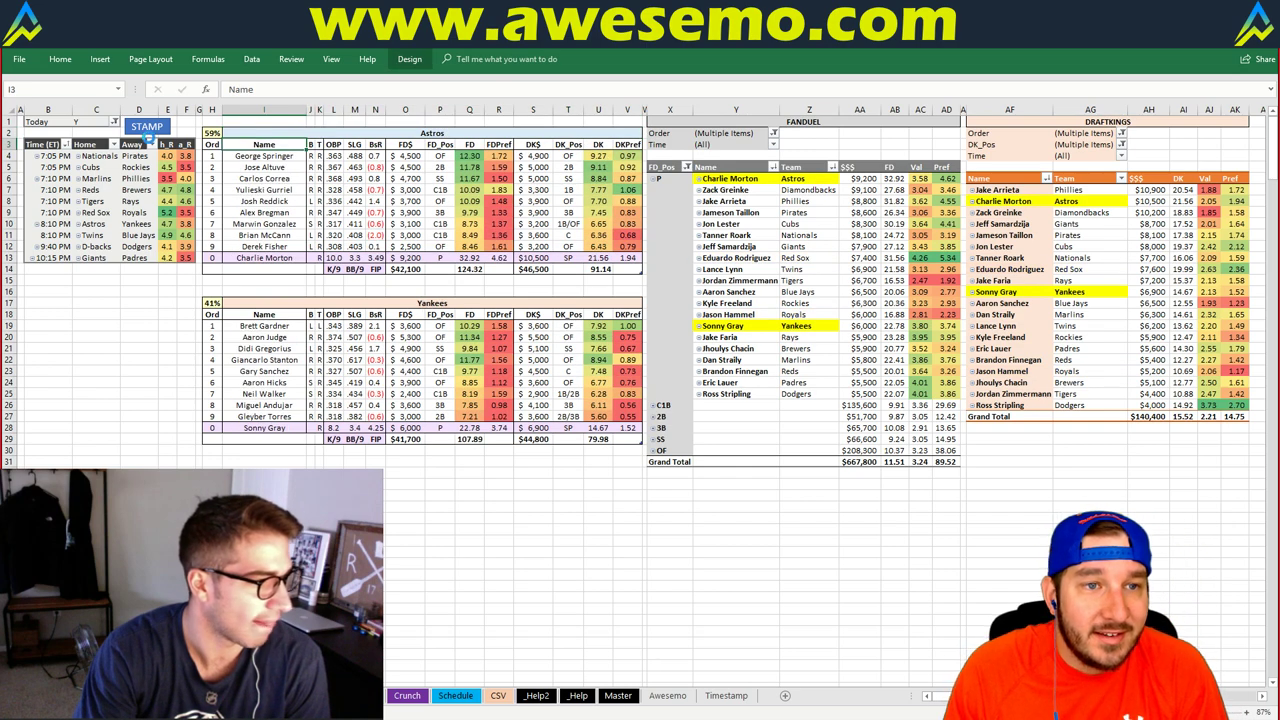
pyautogui.press('Up')
pyautogui.press('Up')
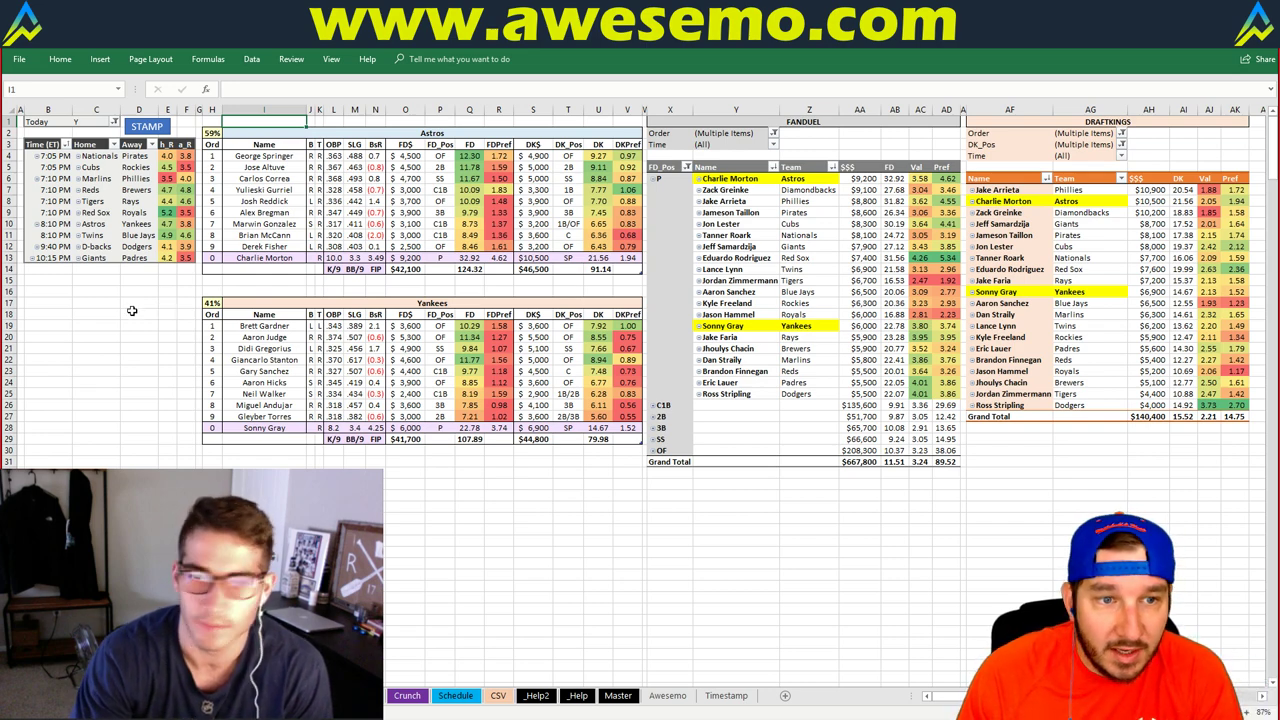
pyautogui.click(140, 313)
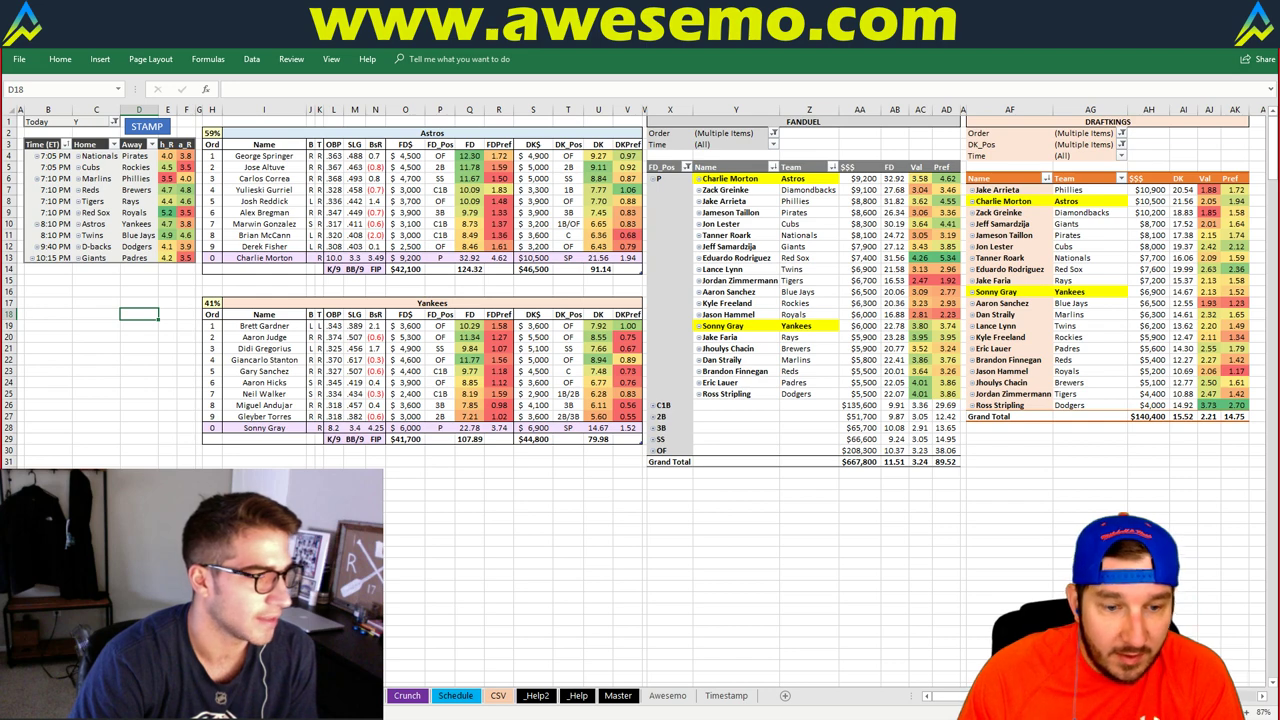
pyautogui.click(413, 436)
pyautogui.click(480, 564)
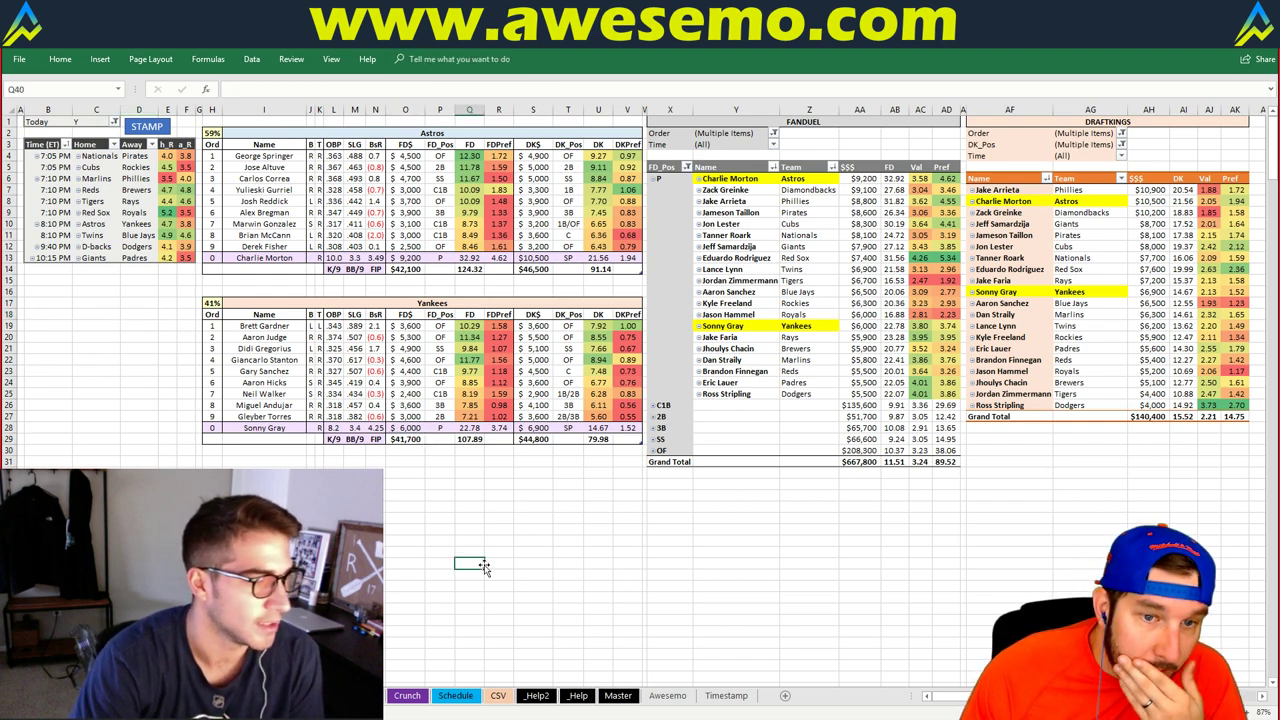
pyautogui.click(95, 305)
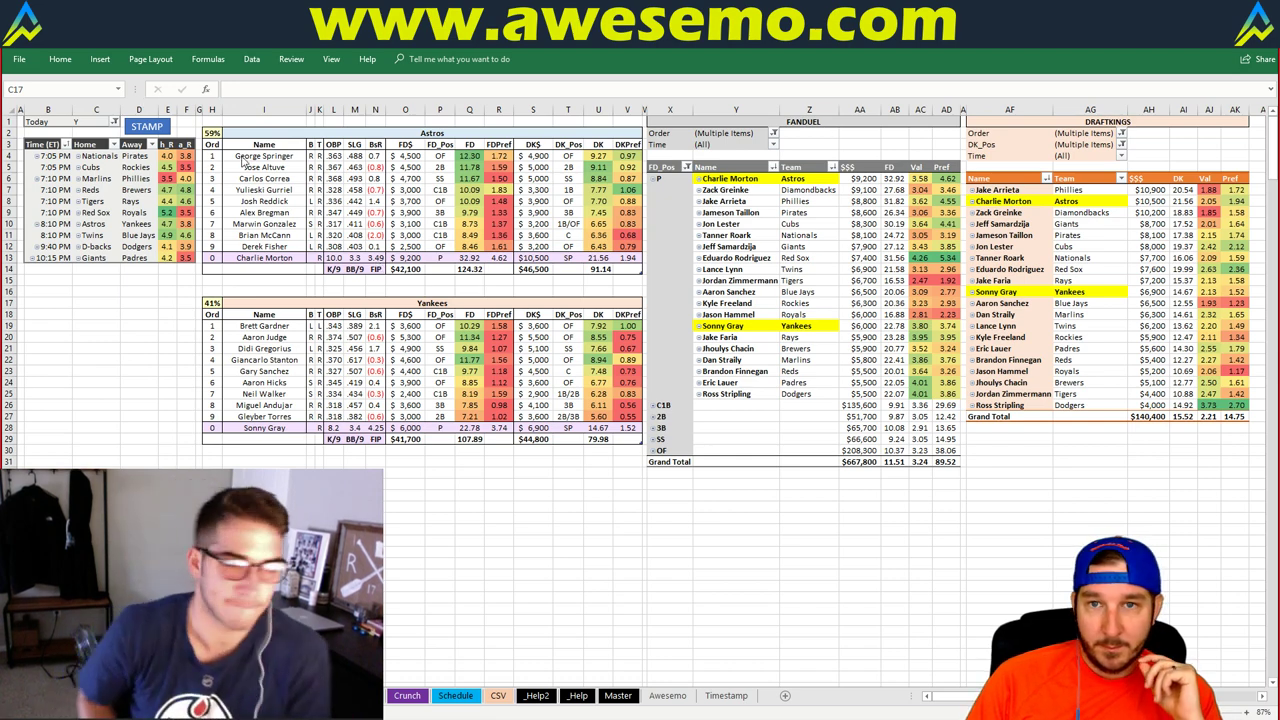
# - Change the upper lineup's team to Twins to load their game against the Blue Jays, and stamp its time
pyautogui.click(327, 134)
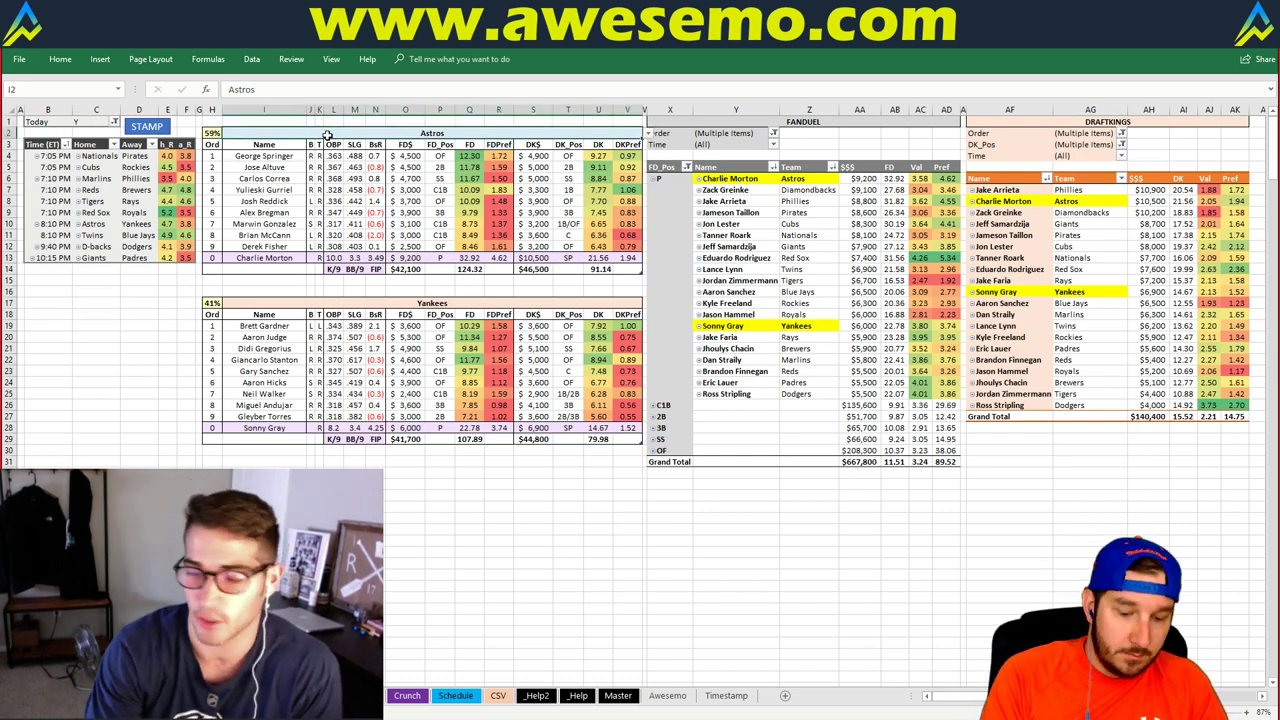
pyautogui.write('Twins')
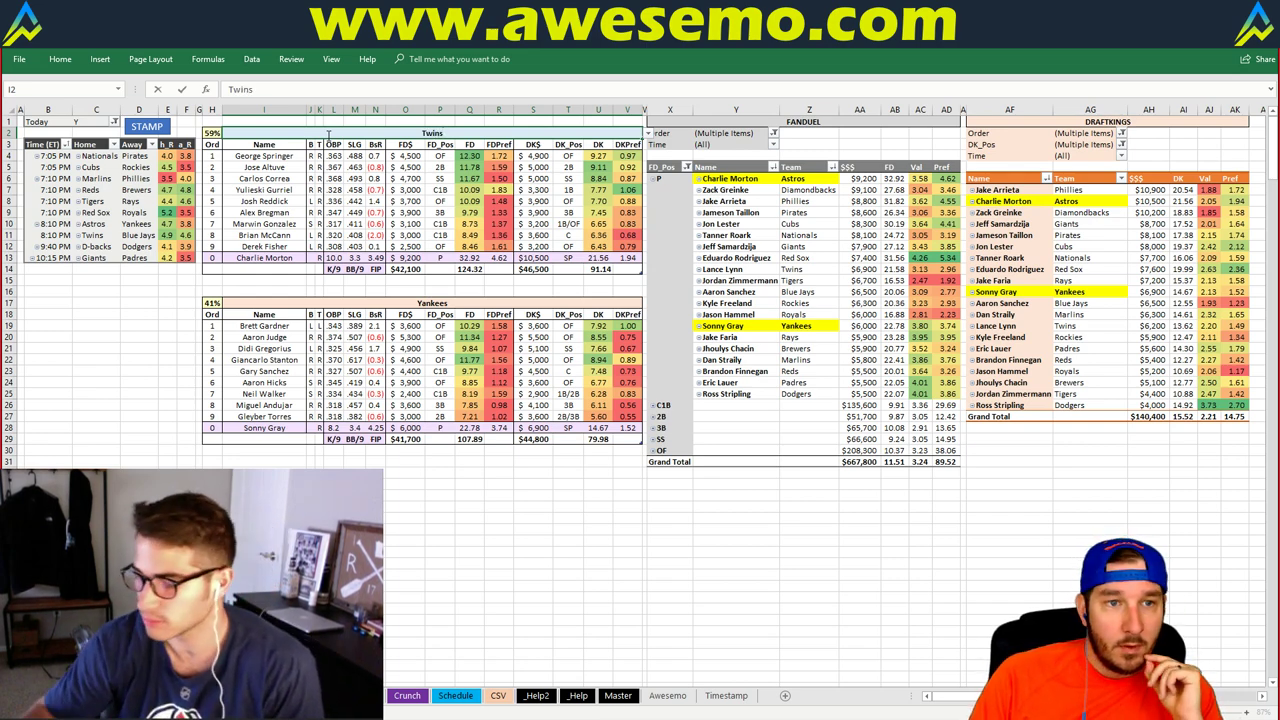
pyautogui.press('Return')
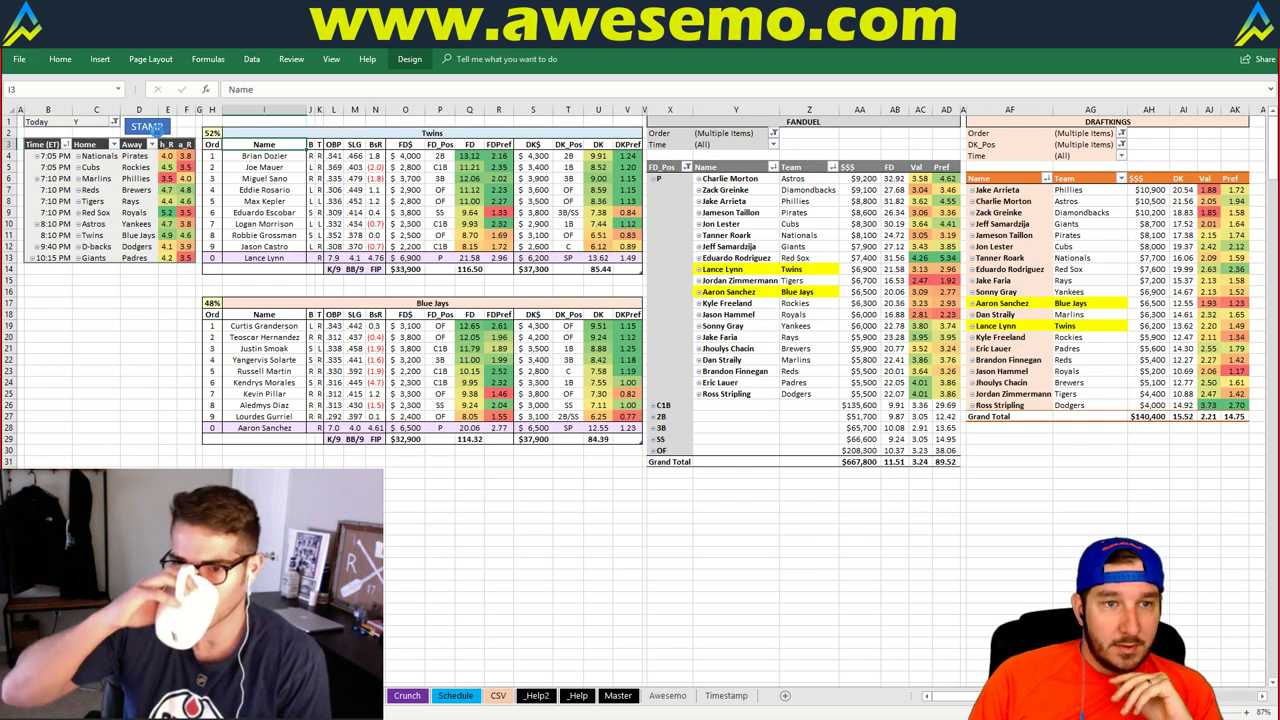
pyautogui.press('Up')
pyautogui.press('Up')
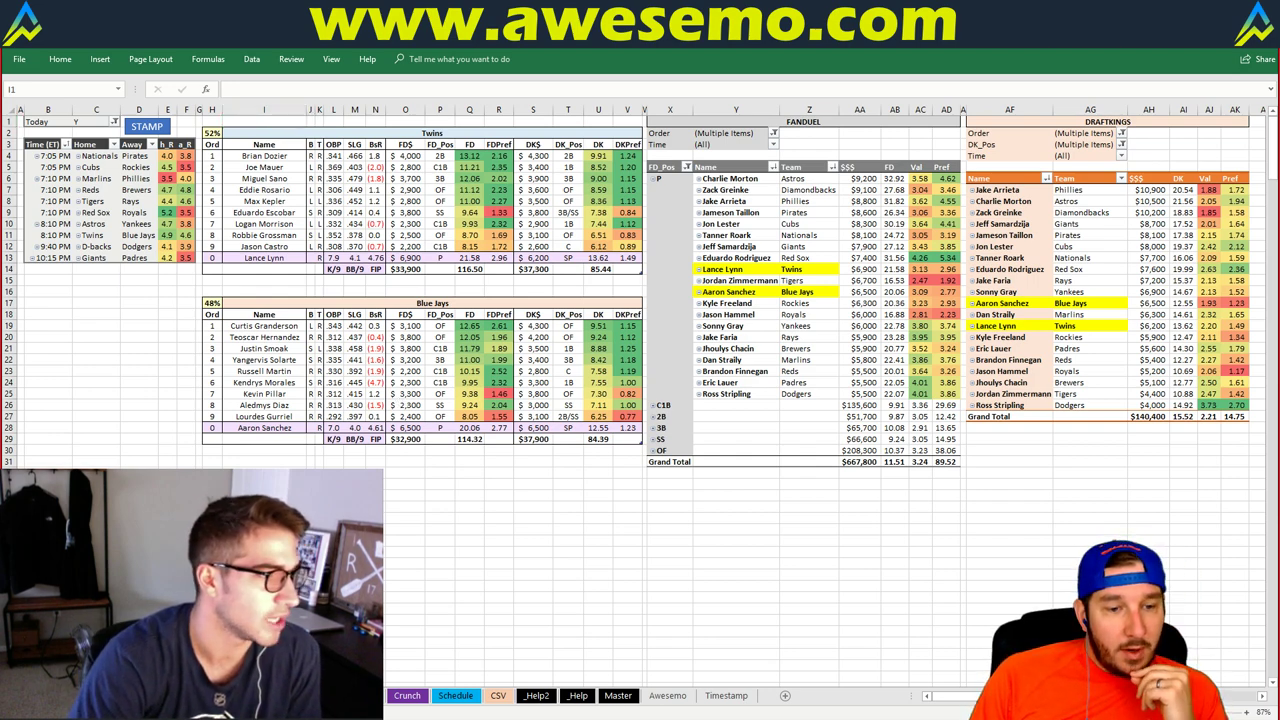
# - Switch to FantasyCruncher in the browser, review the generated FanDuel lineups and the list of used players, and return to the workbook
pyautogui.hotkey('alt', 'Tab')
pyautogui.hotkey('ctrl', 'Tab')
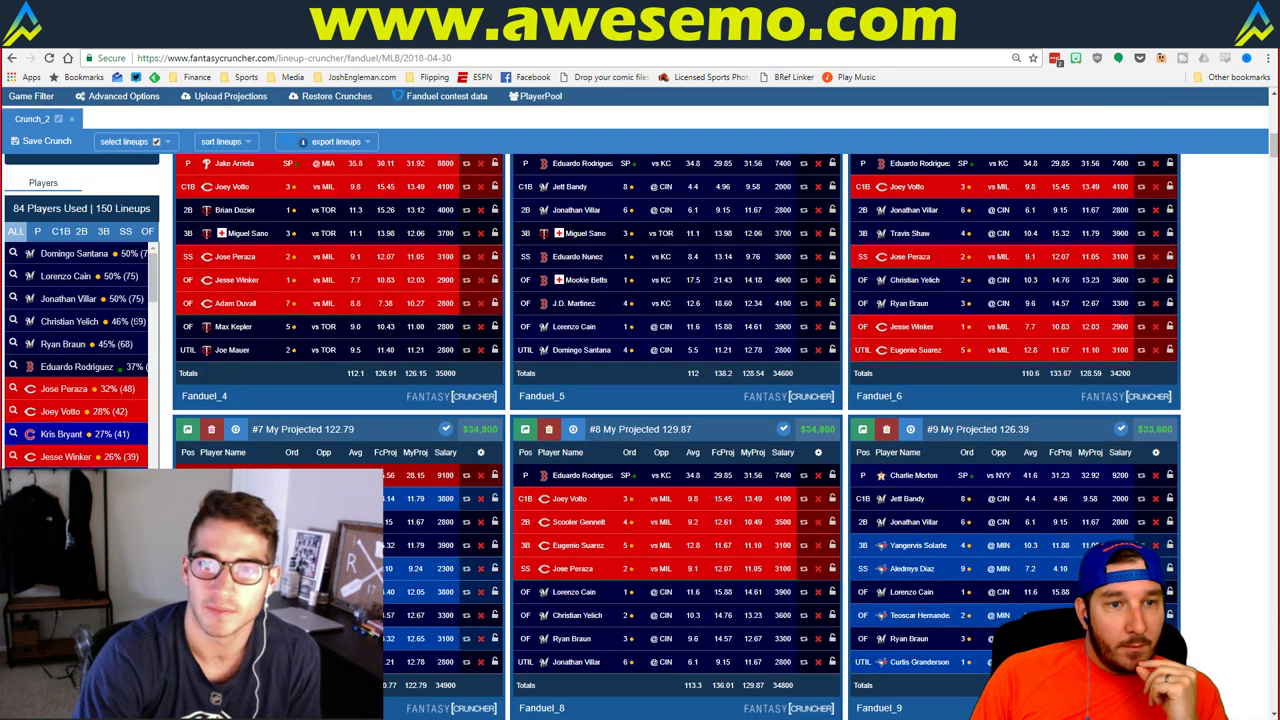
pyautogui.scroll(-1, 150, 308)
pyautogui.moveTo(155, 303); pyautogui.dragTo(158, 358)
pyautogui.hotkey('alt', 'Tab')
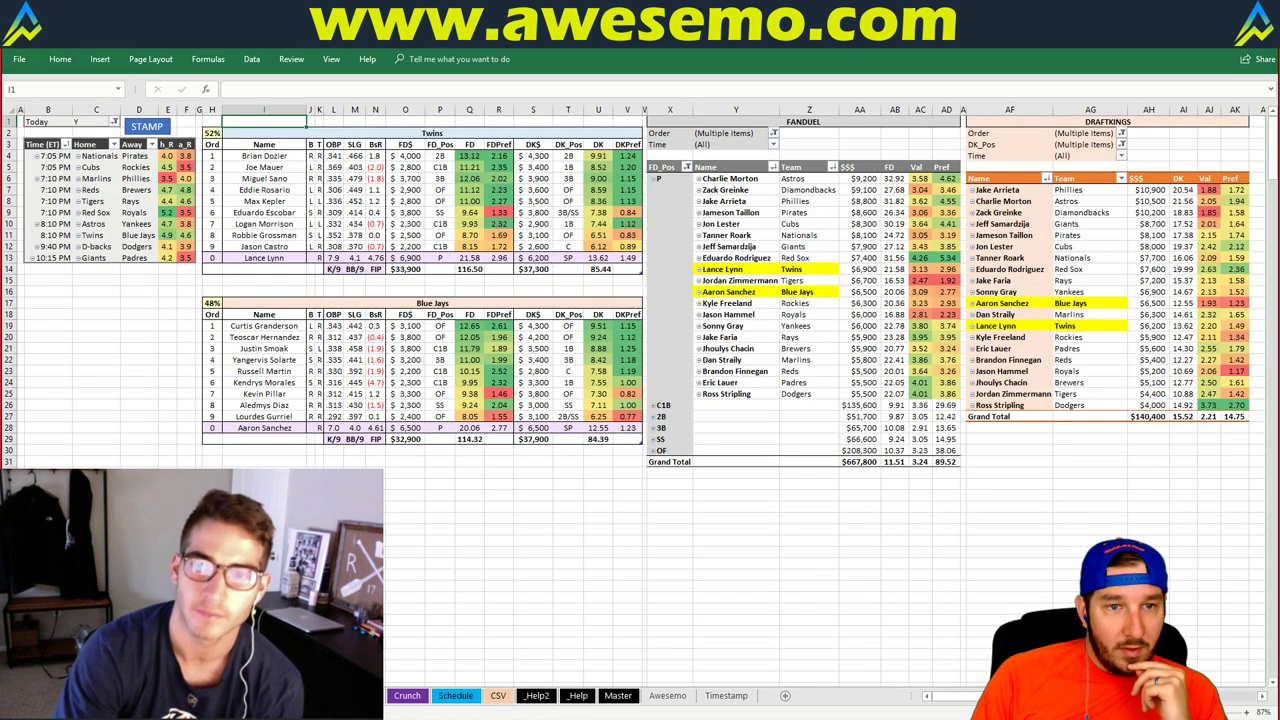
pyautogui.click(264, 553)
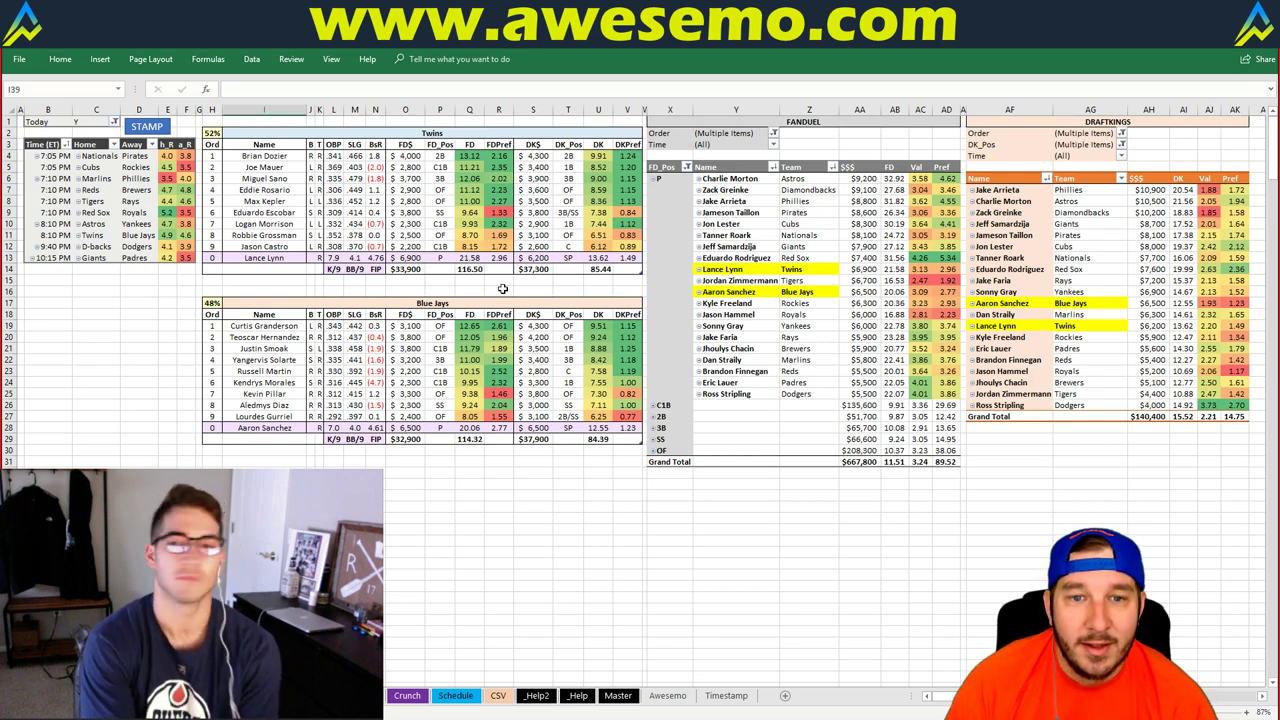
pyautogui.click(498, 291)
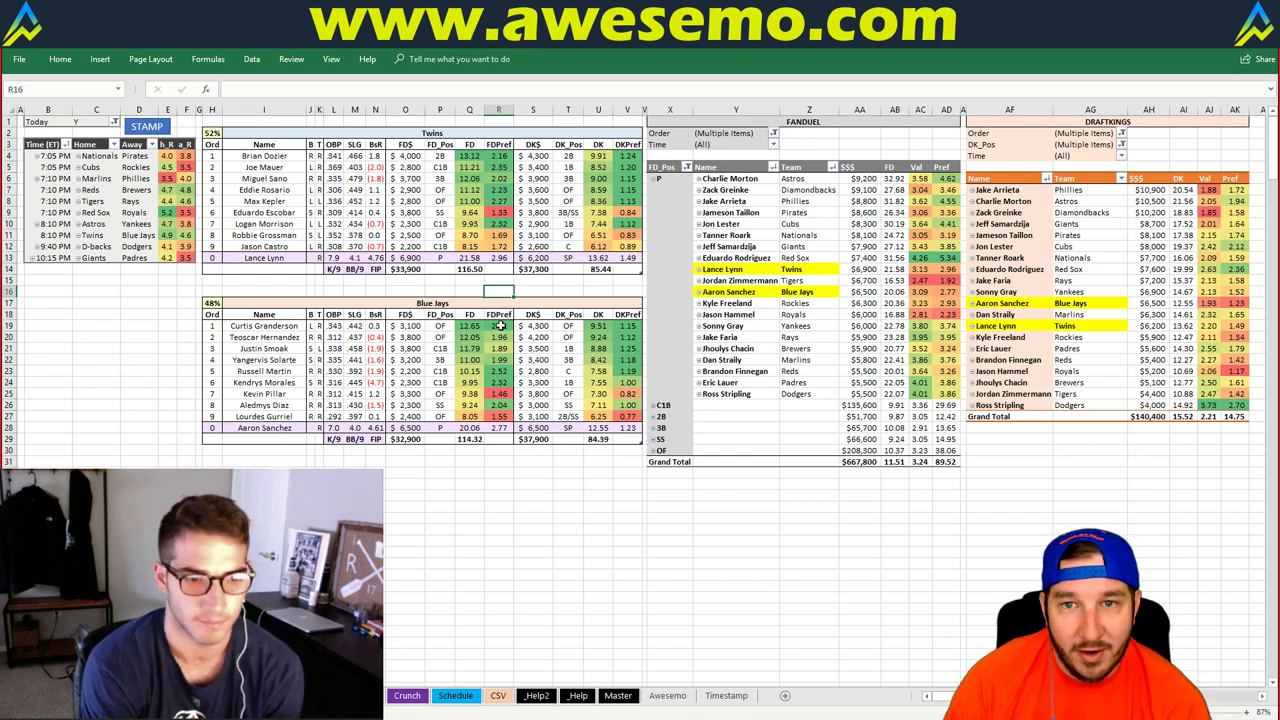
pyautogui.click(536, 283)
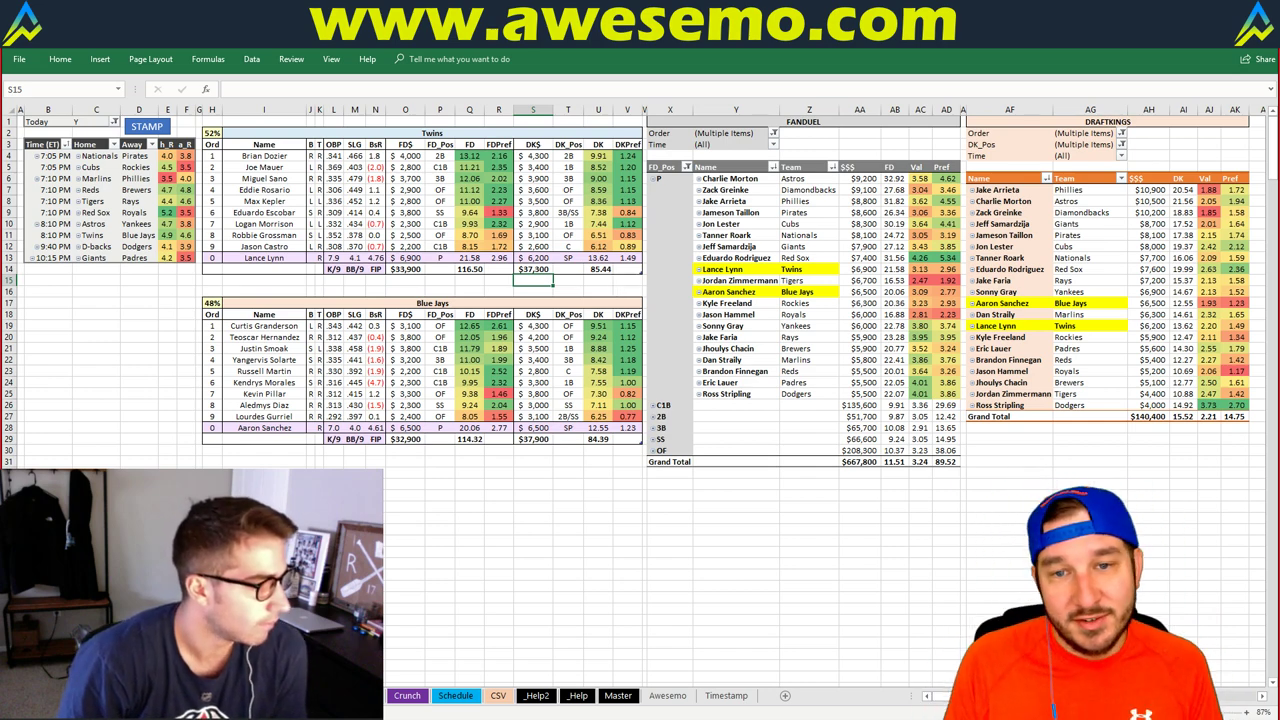
pyautogui.click(96, 290)
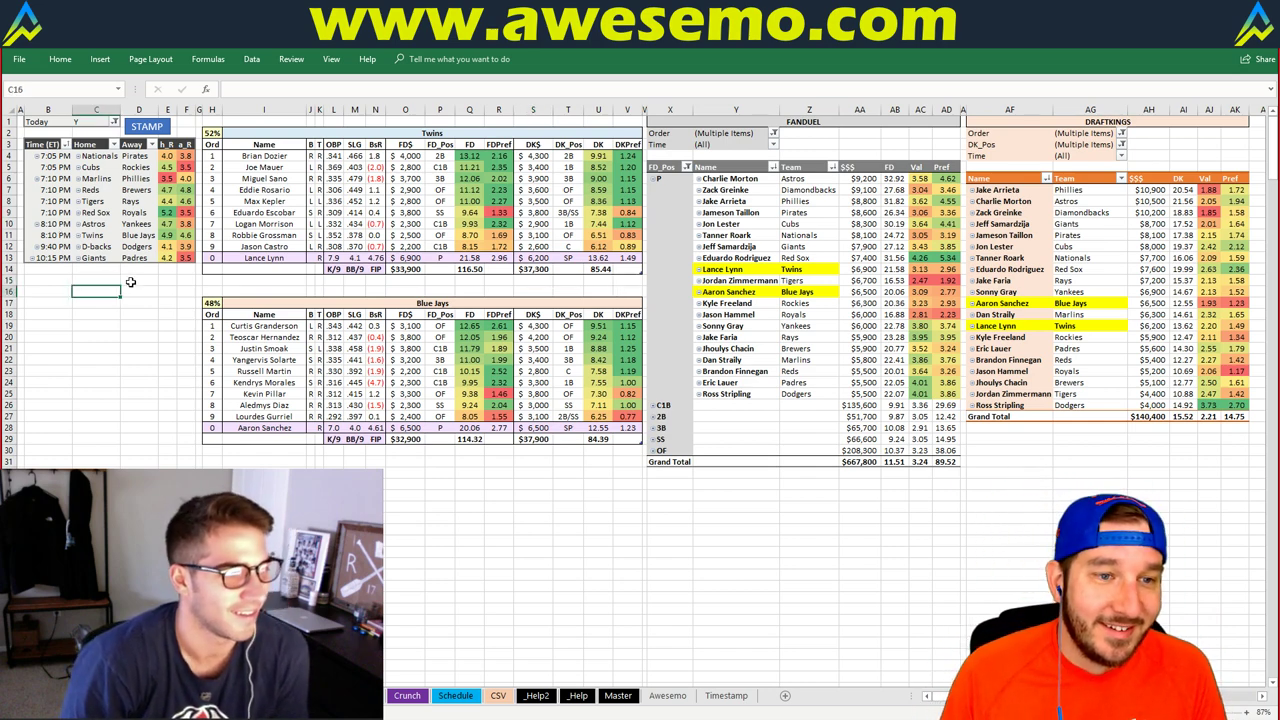
pyautogui.click(130, 286)
pyautogui.click(228, 292)
# - Set the upper lineup's team to Diamondbacks to load the Dodgers matchup, and stamp its time
pyautogui.click(342, 130)
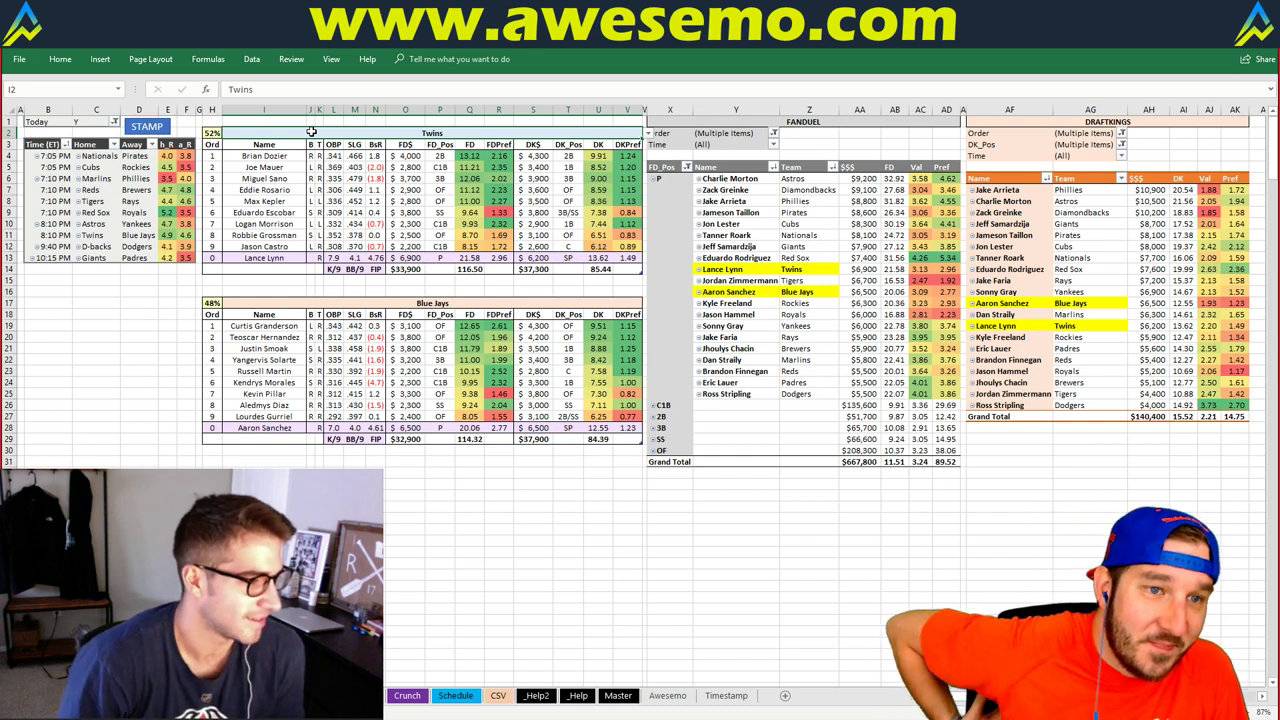
pyautogui.write('D')
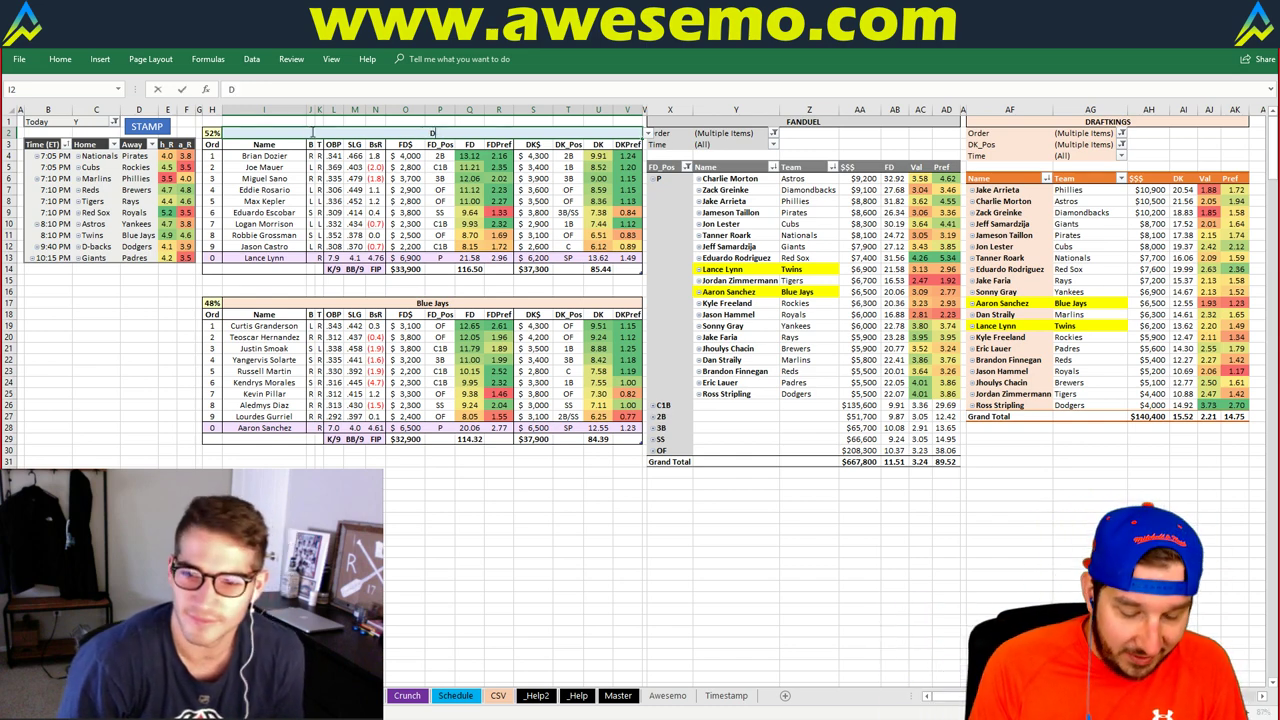
pyautogui.write("iamondbacks'")
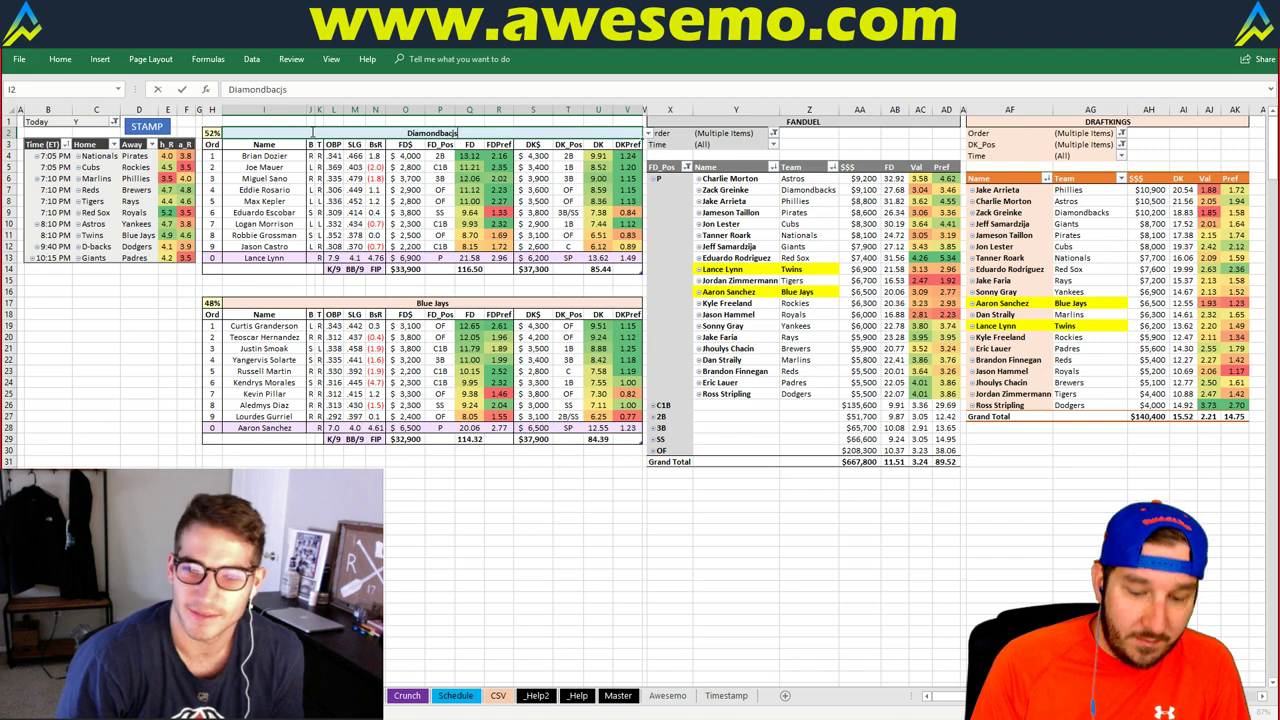
pyautogui.press('Return')
pyautogui.press('Escape')
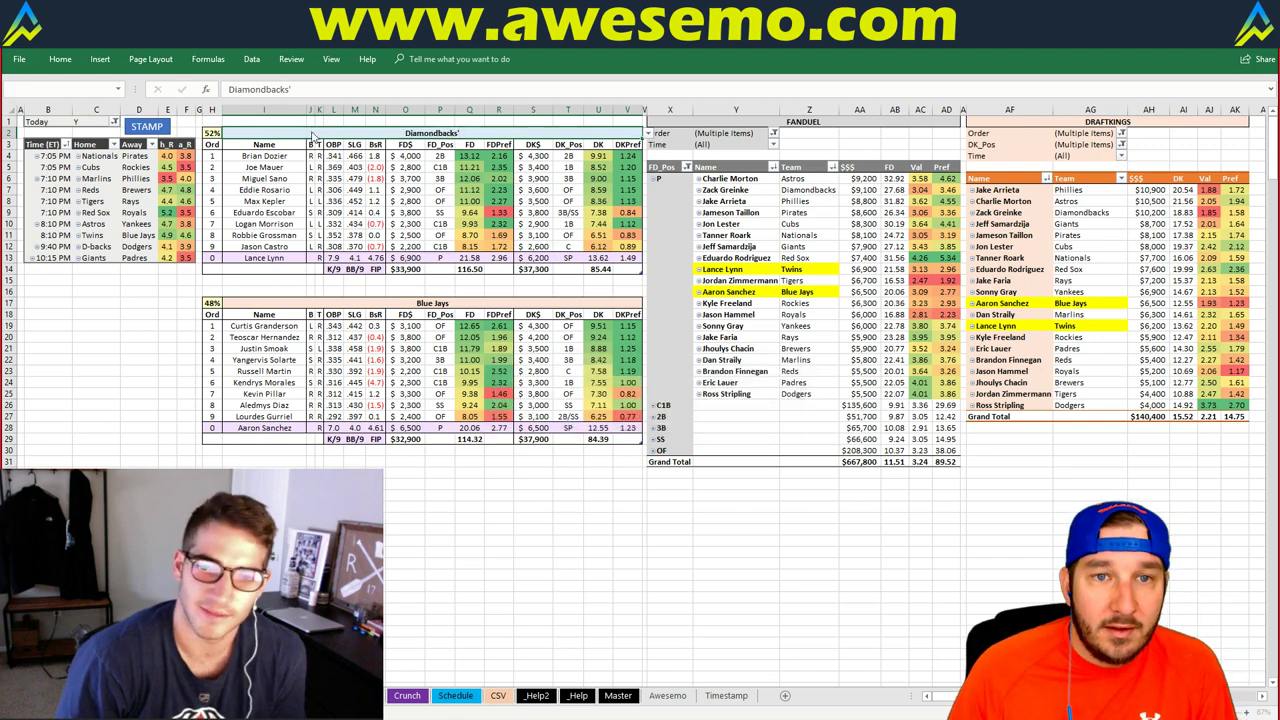
pyautogui.write('Diamondbacks')
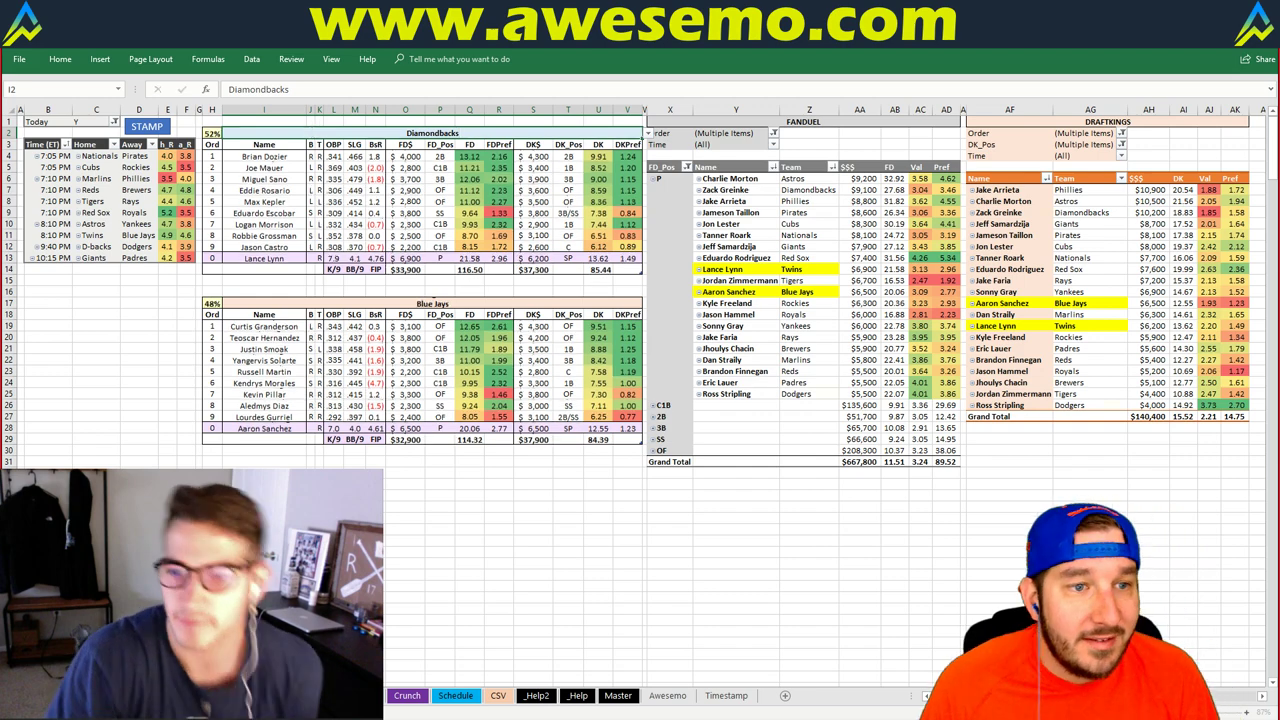
pyautogui.press('Return')
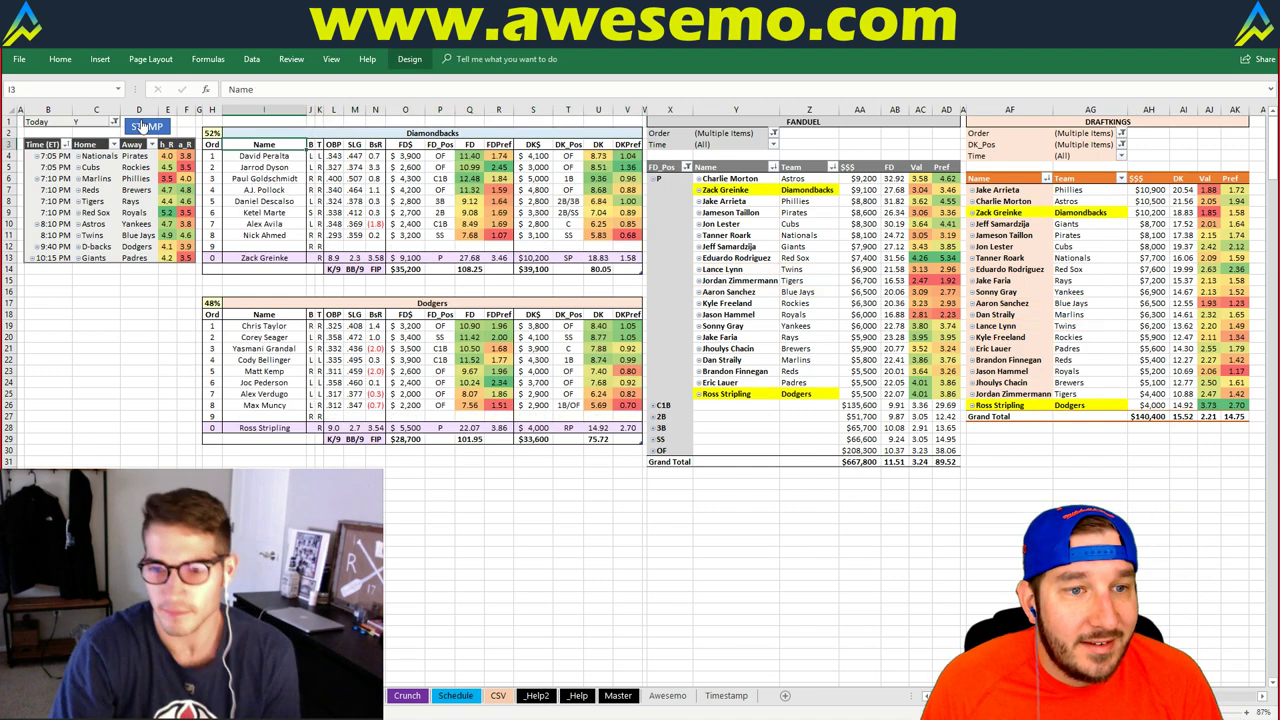
pyautogui.click(146, 125)
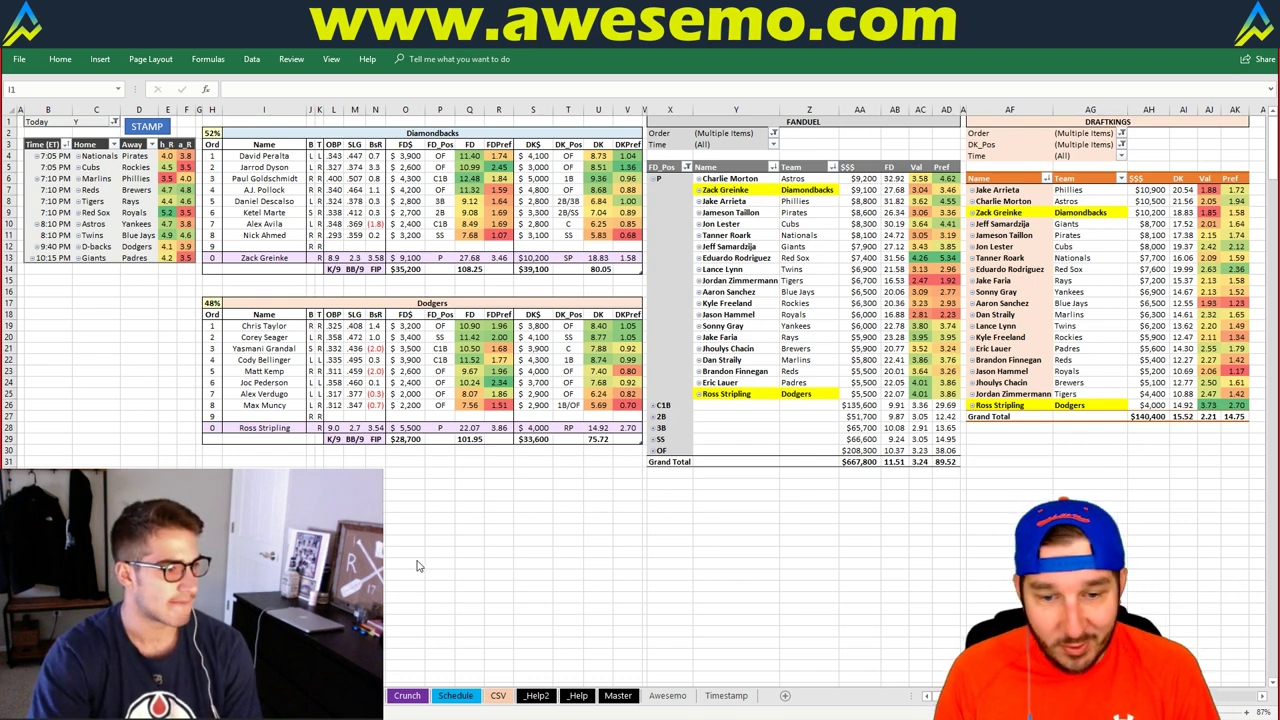
# - On the Schedule sheet, set the Dodgers at Diamondbacks odds to 125 away and -135 home, and return to the Crunch sheet
pyautogui.click(455, 695)
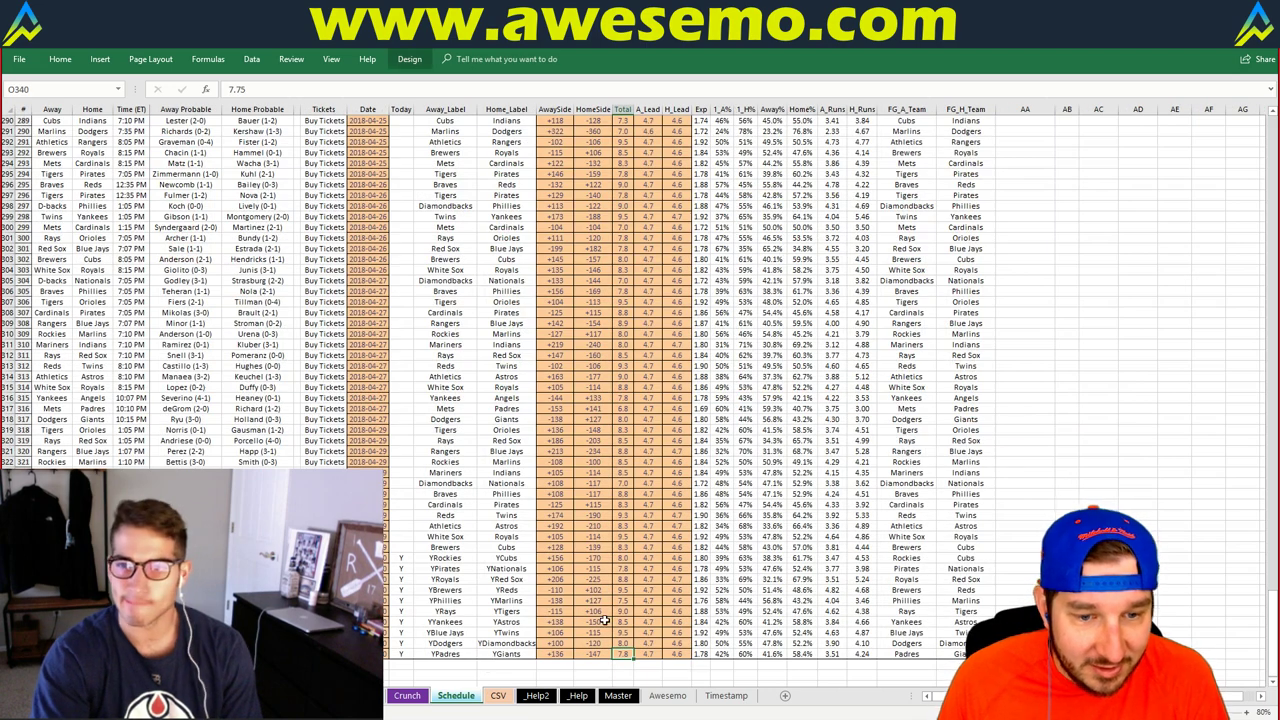
pyautogui.click(566, 643)
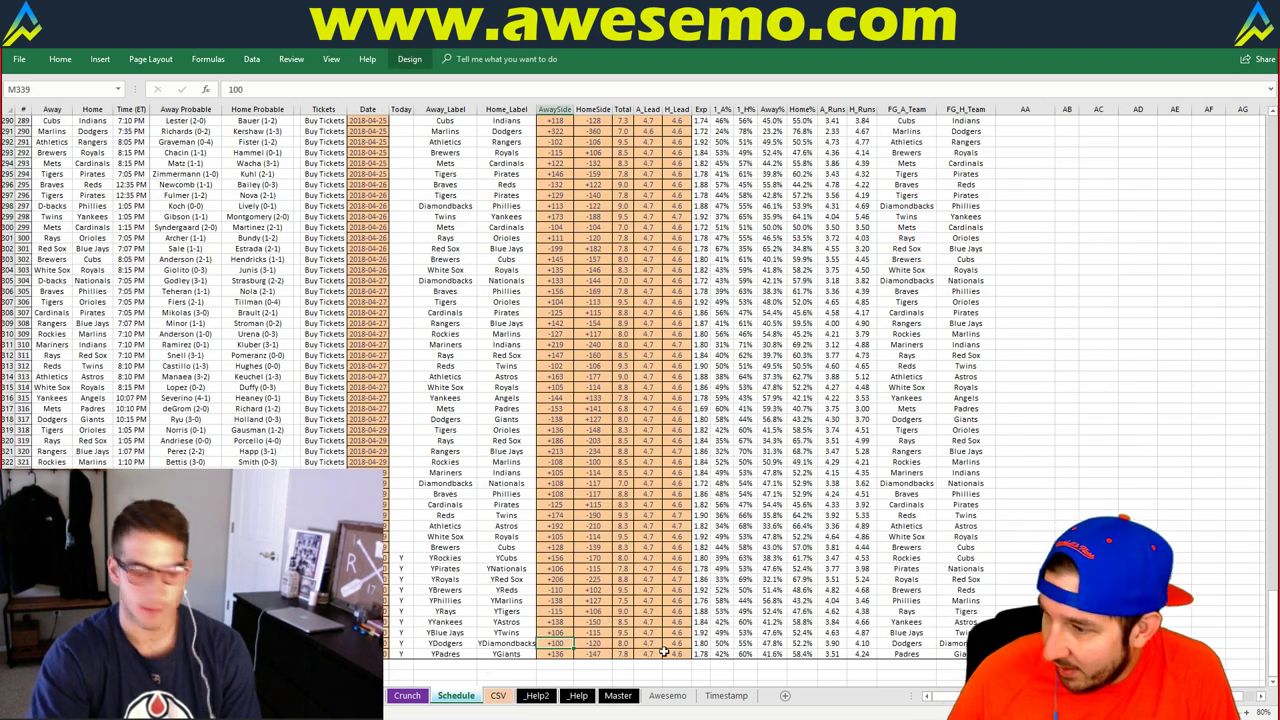
pyautogui.write('125')
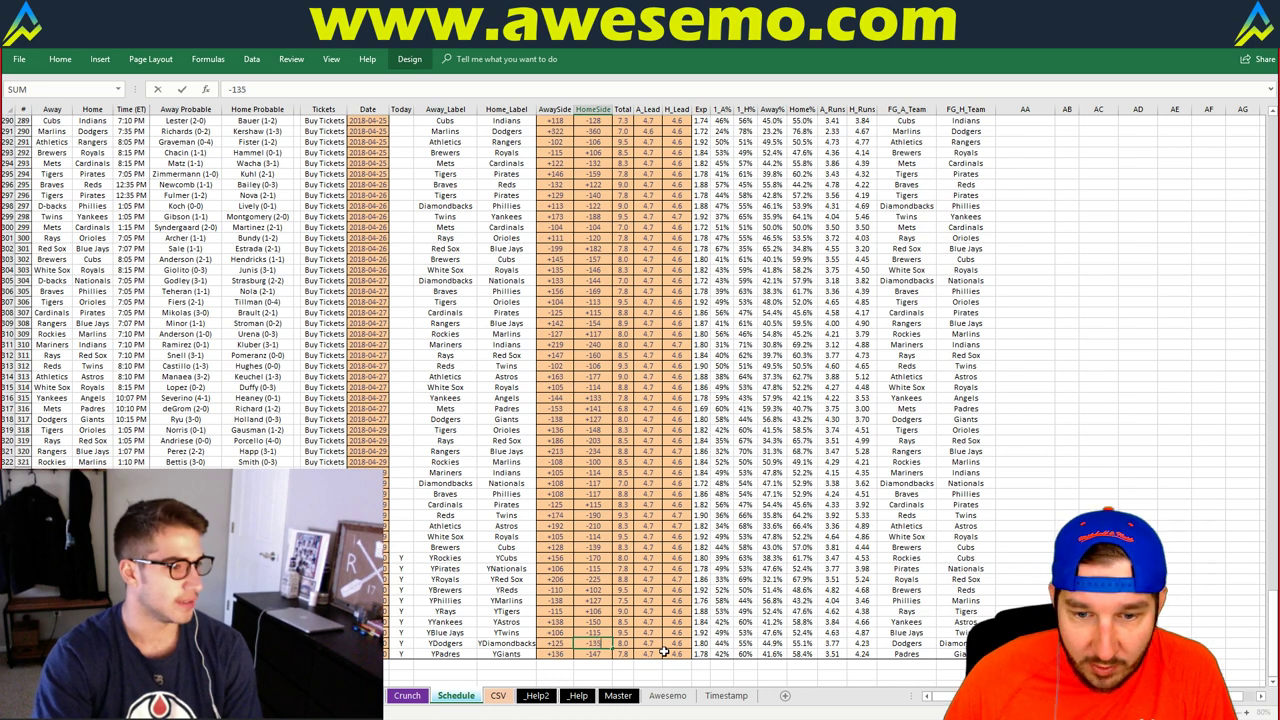
pyautogui.press('Return')
pyautogui.hotkey('ctrl', 'pageup')
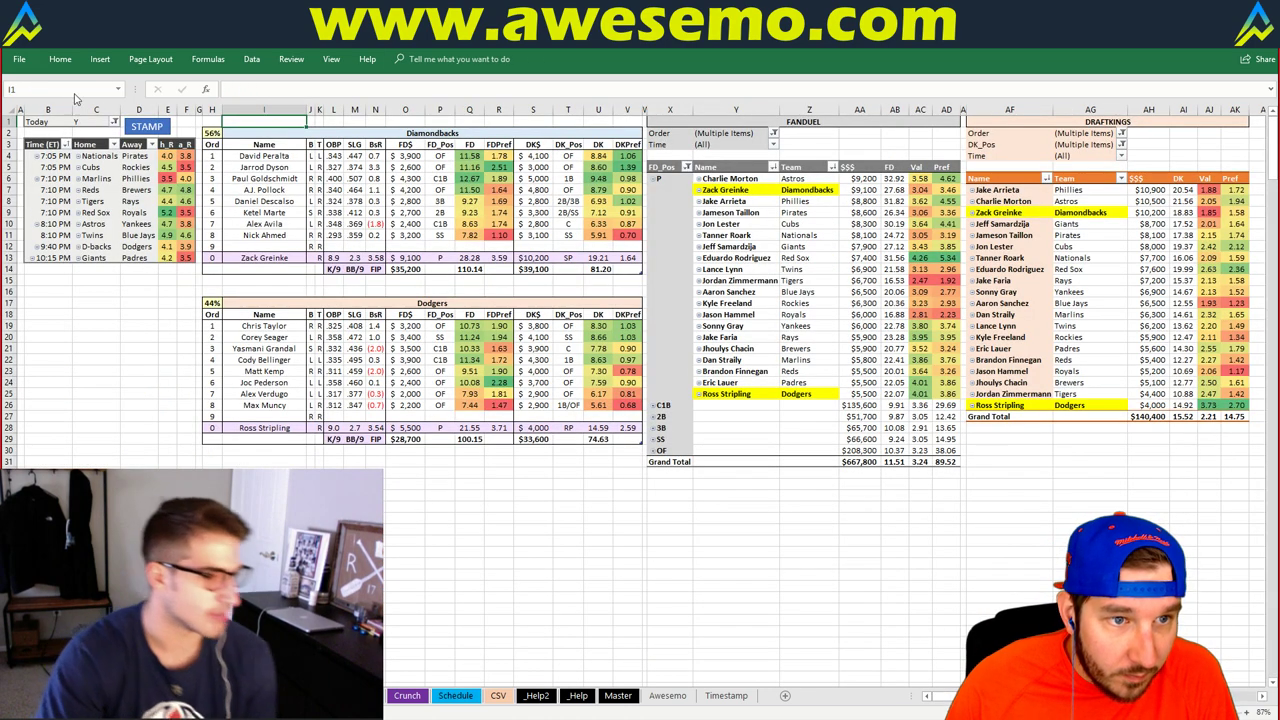
# - Refresh the game schedule pivot table and the FanDuel player pivot table with the updated odds
pyautogui.rightClick(150, 233)
pyautogui.click(199, 279)
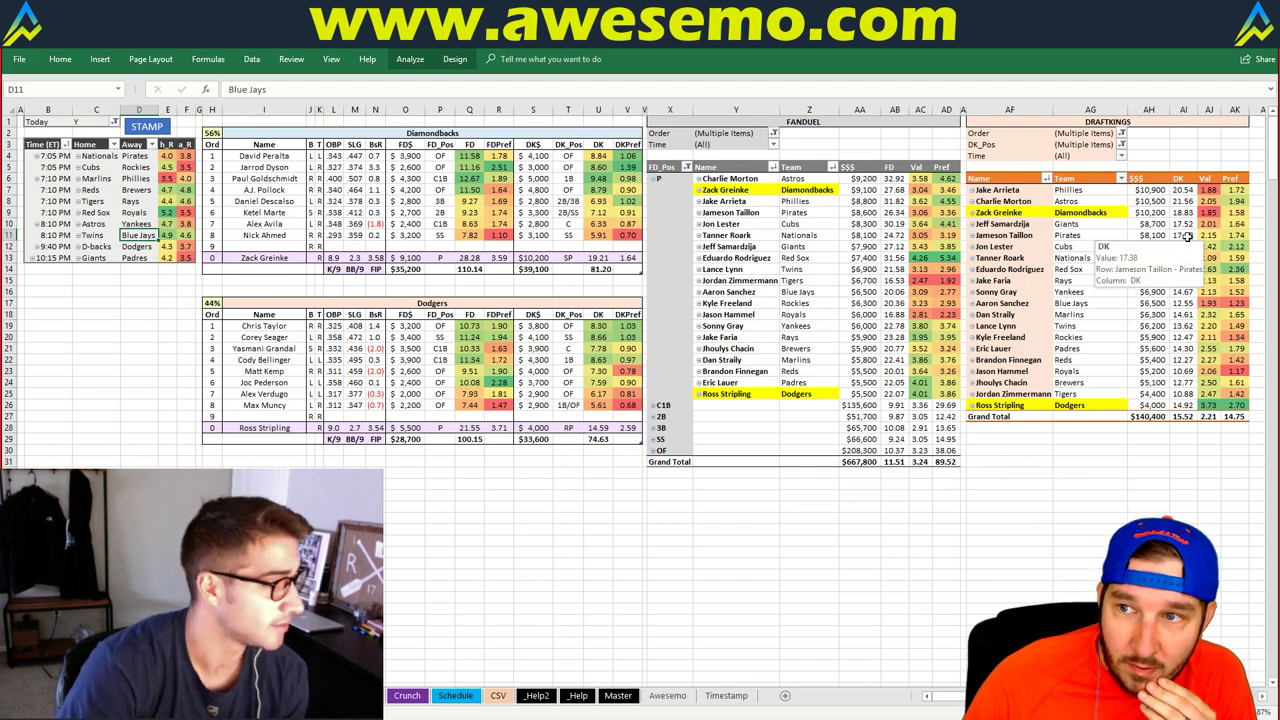
pyautogui.rightClick(818, 247)
pyautogui.click(894, 292)
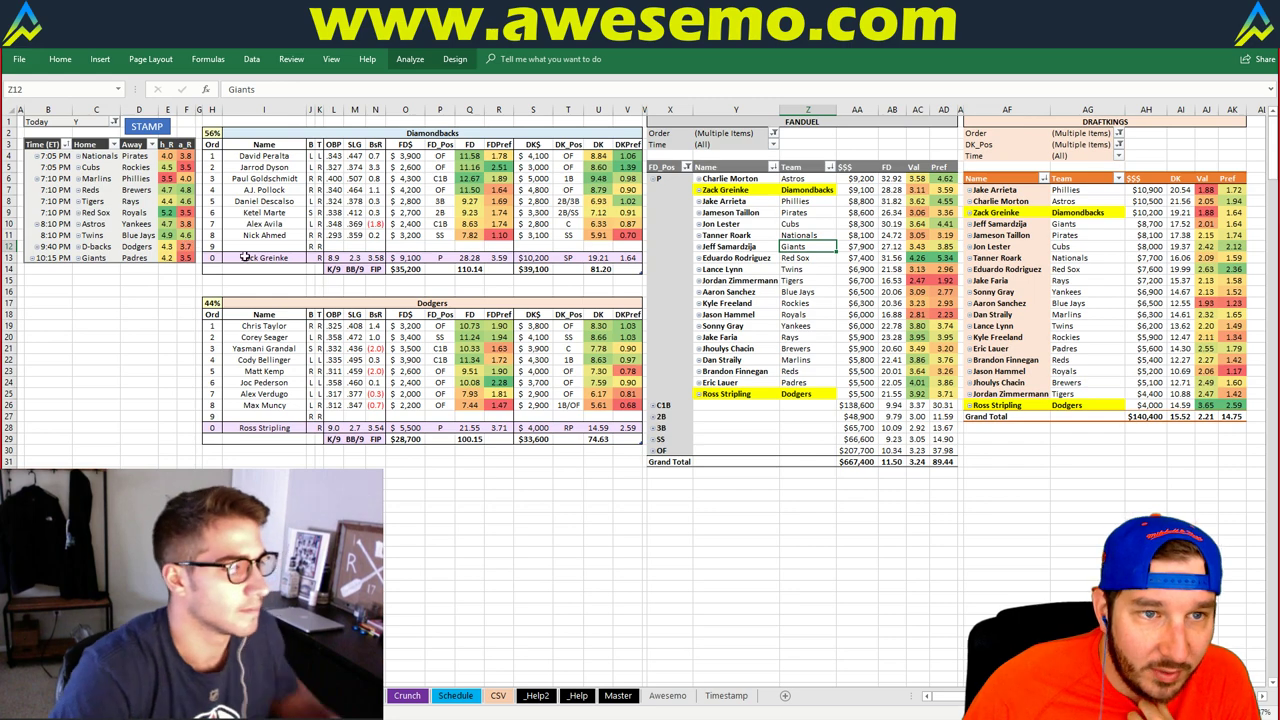
pyautogui.click(408, 257)
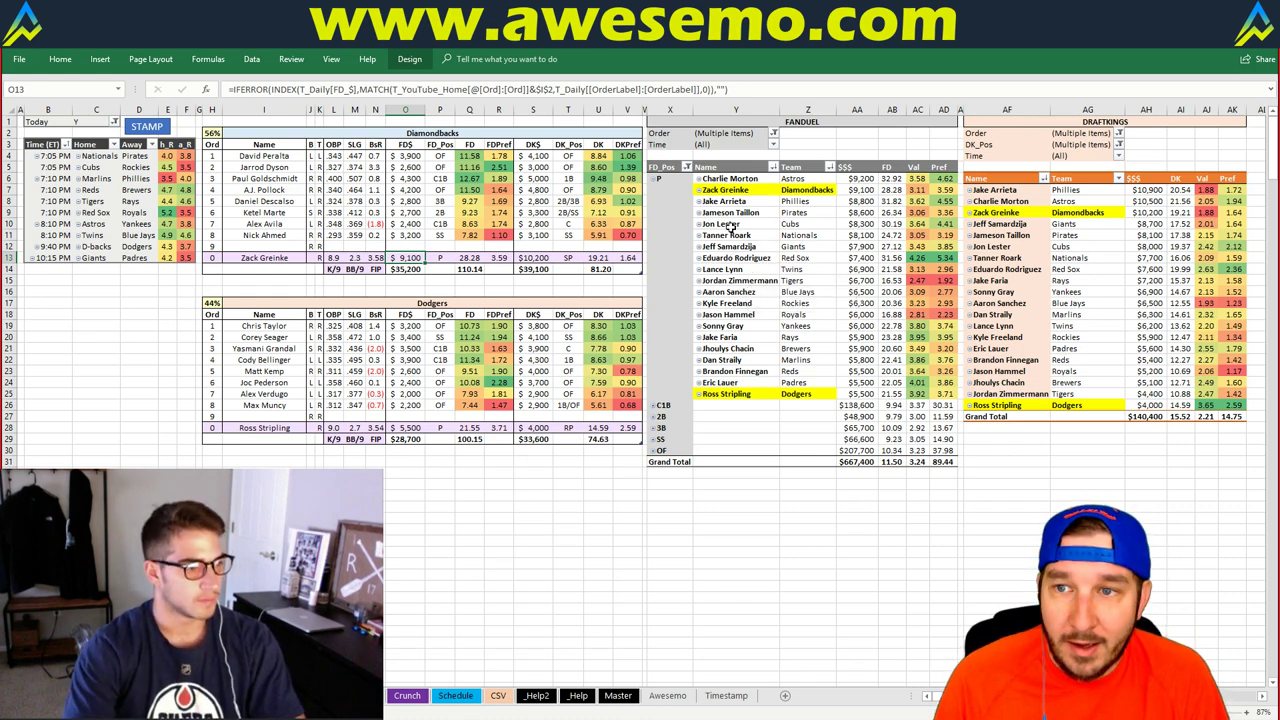
pyautogui.click(997, 215)
pyautogui.click(1087, 472)
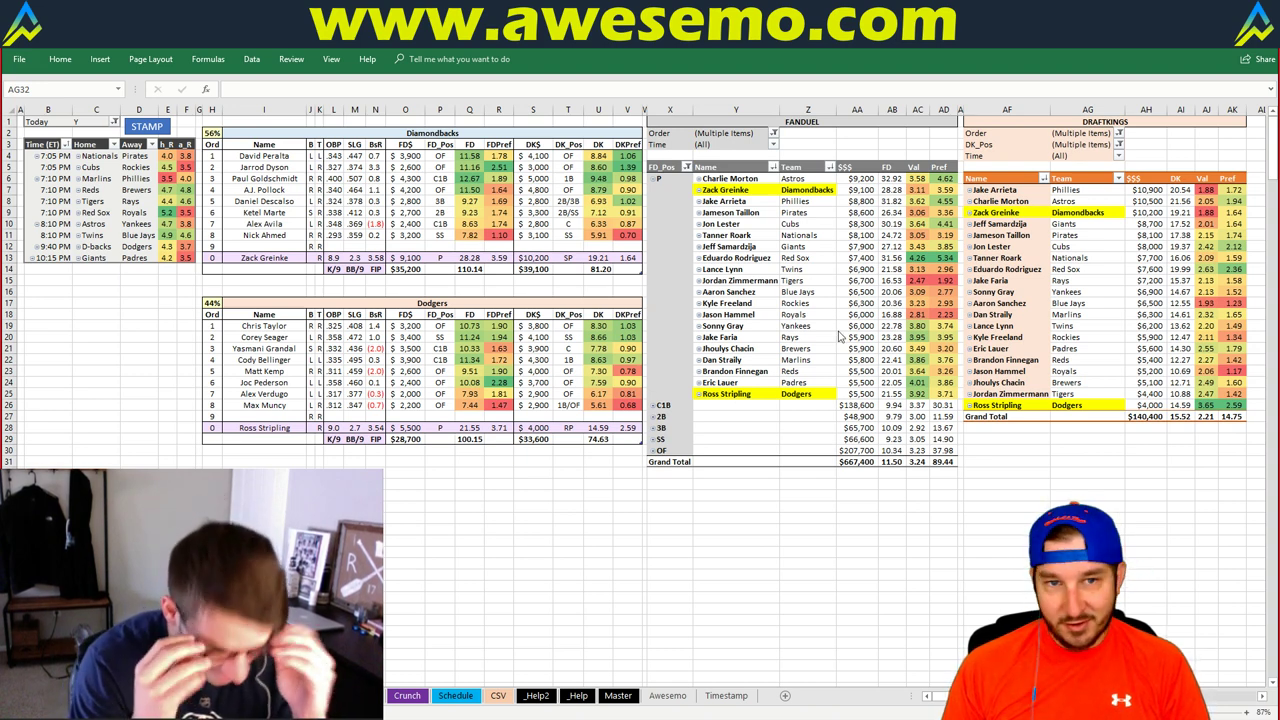
pyautogui.hotkey('alt', 'Tab')
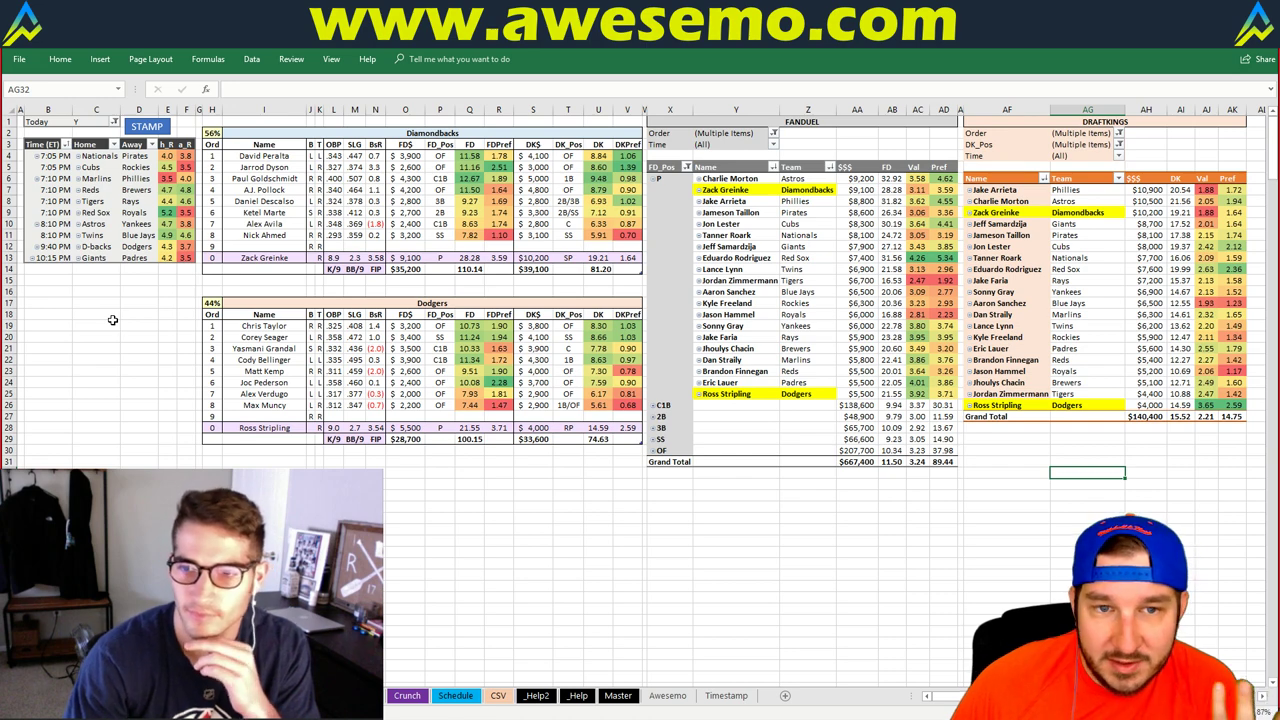
# - Set the upper lineup's team to Giants to load the Padres matchup
pyautogui.click(453, 132)
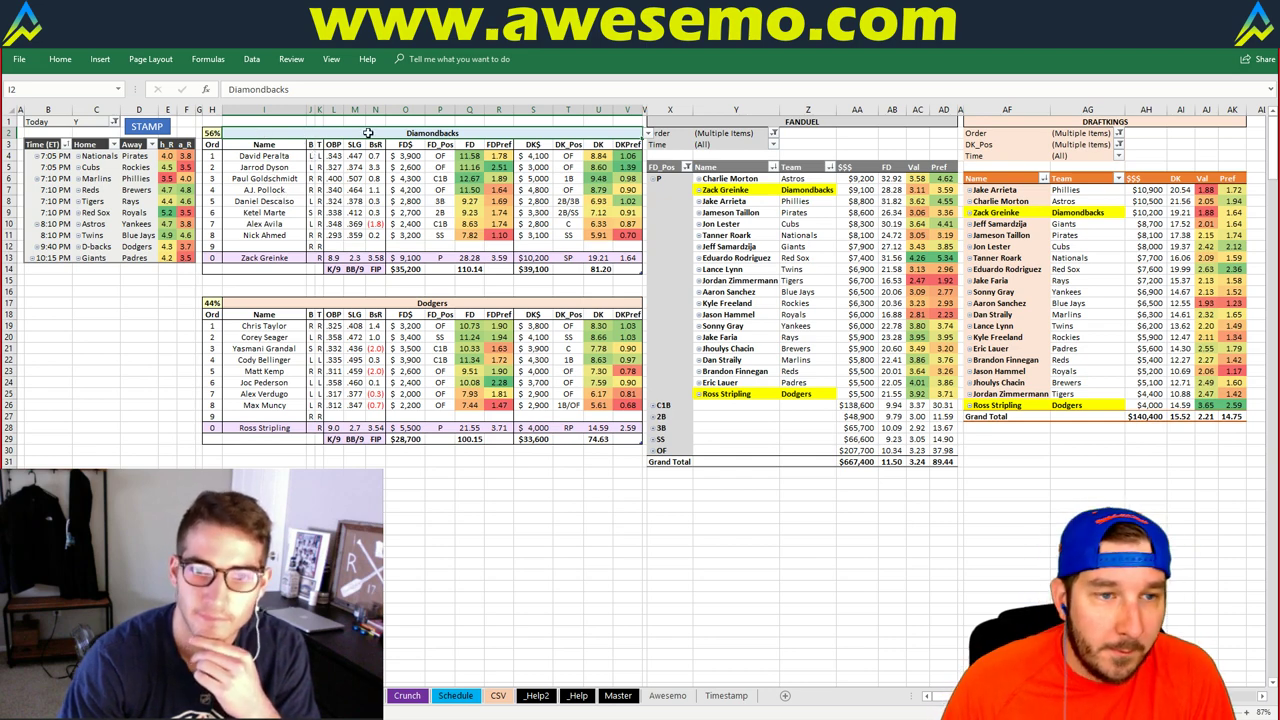
pyautogui.write('Giants')
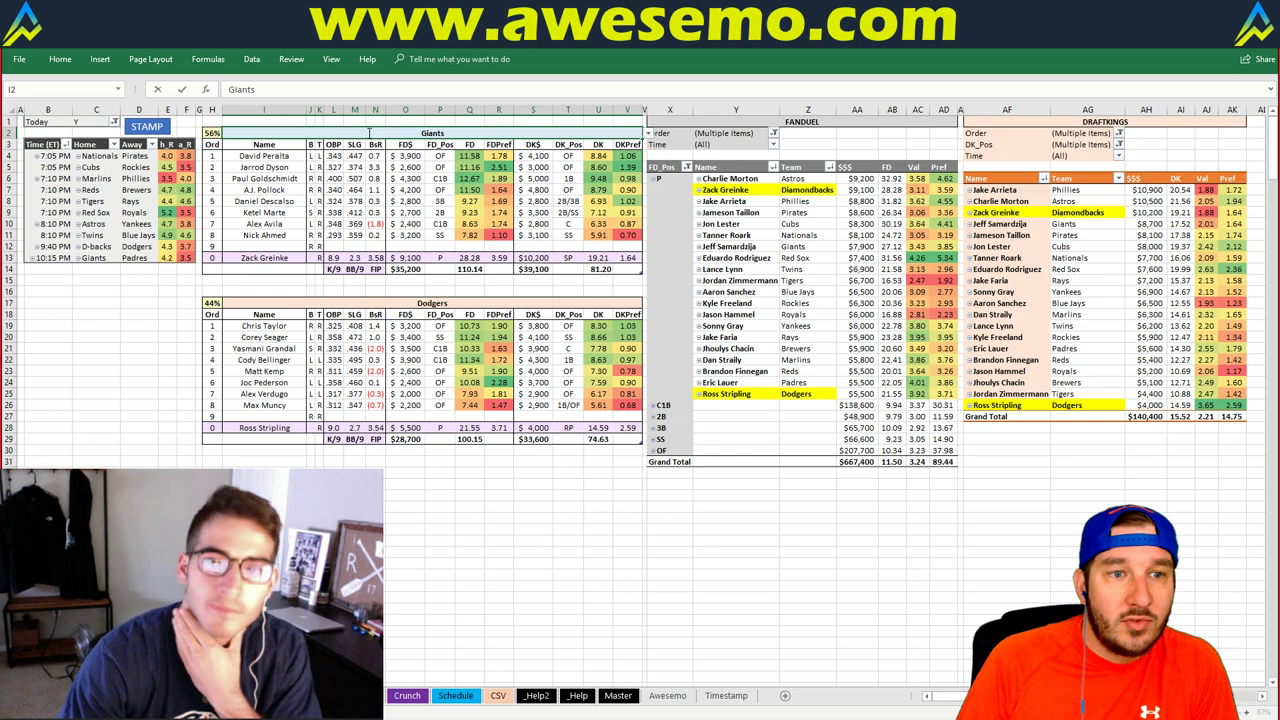
pyautogui.press('Return')
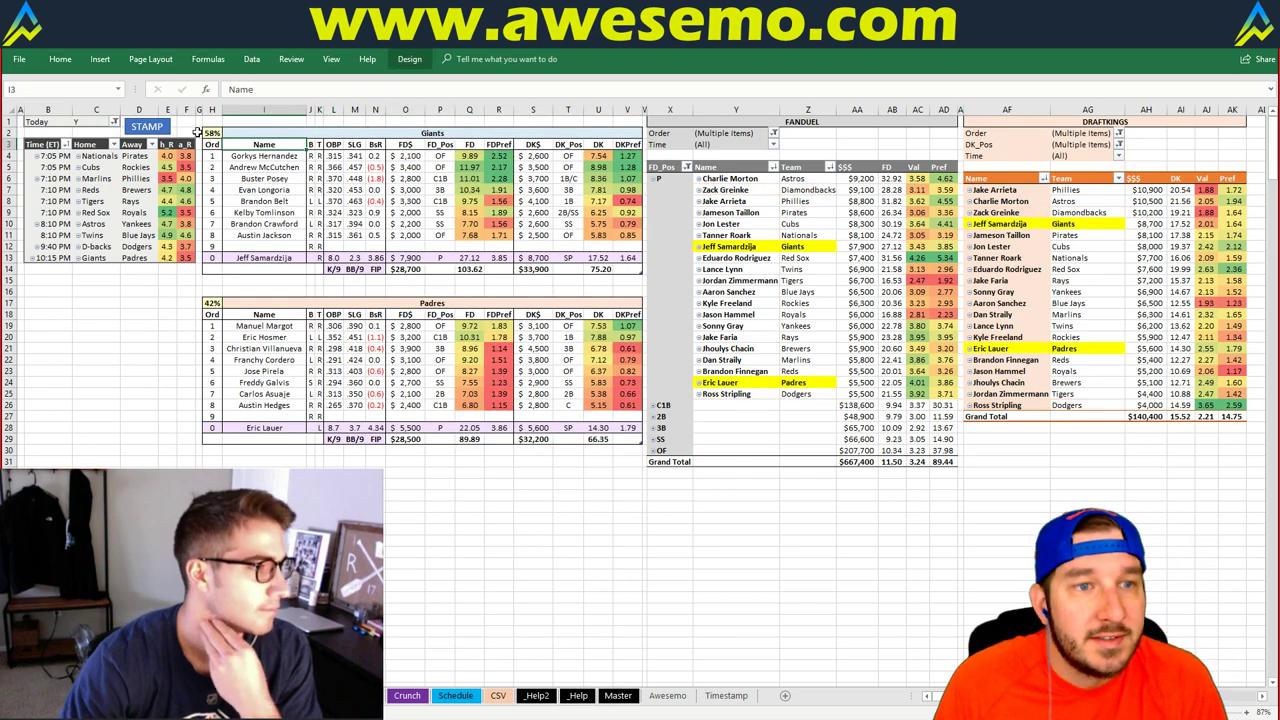
pyautogui.press('Up')
pyautogui.press('Up')
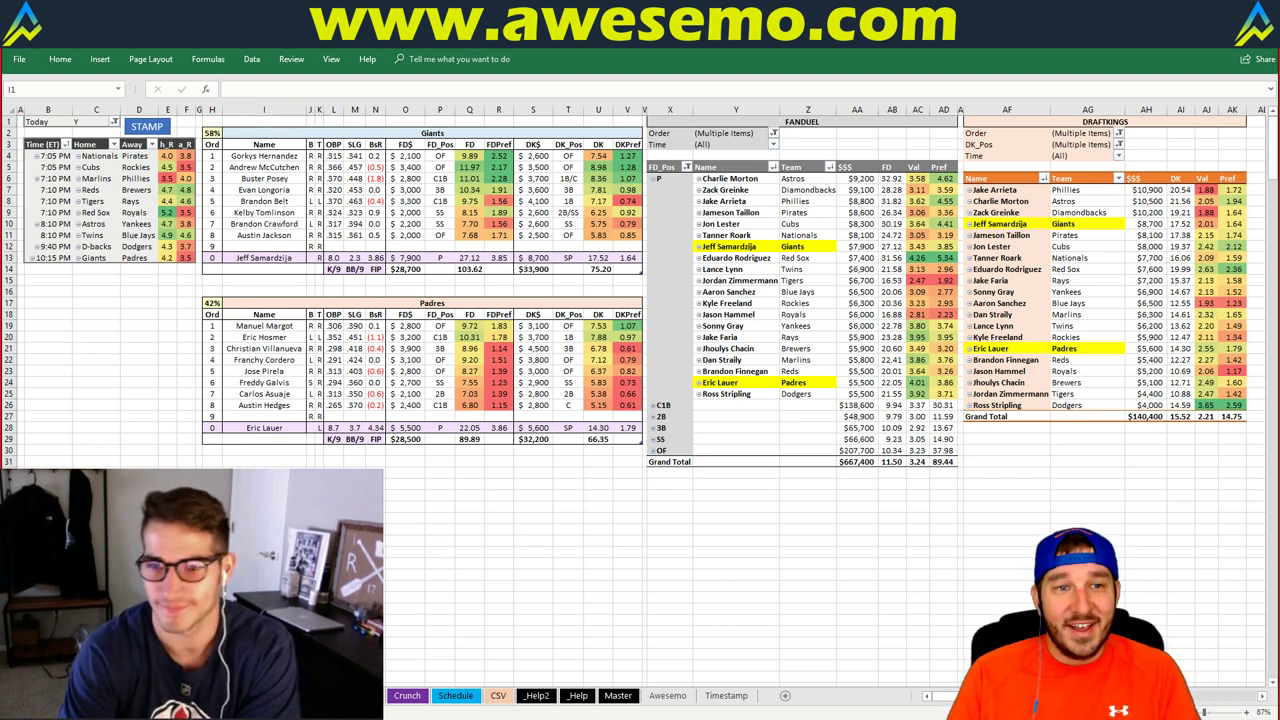
# - Switch to FantasyCruncher in the browser and review the used players in the FanDuel lineups, for pitchers only and for all positions
pyautogui.hotkey('alt', 'Tab')
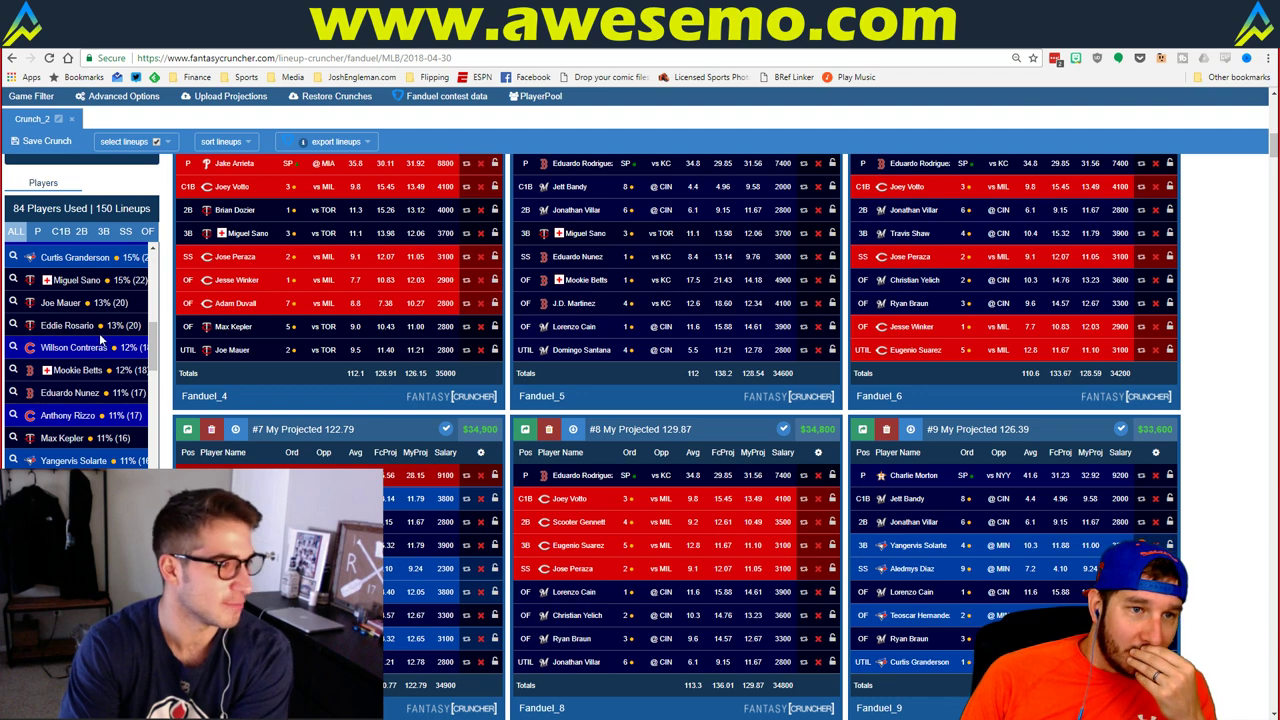
pyautogui.hotkey('alt', 'Tab')
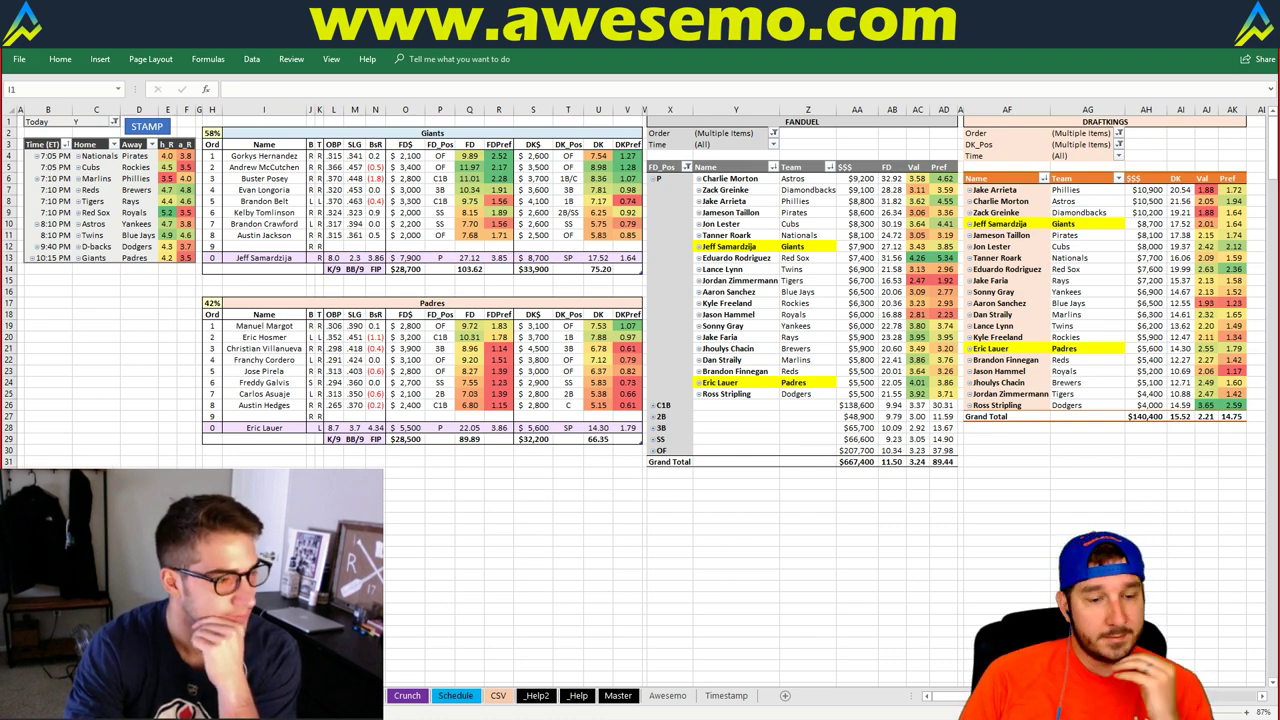
pyautogui.hotkey('alt', 'Tab')
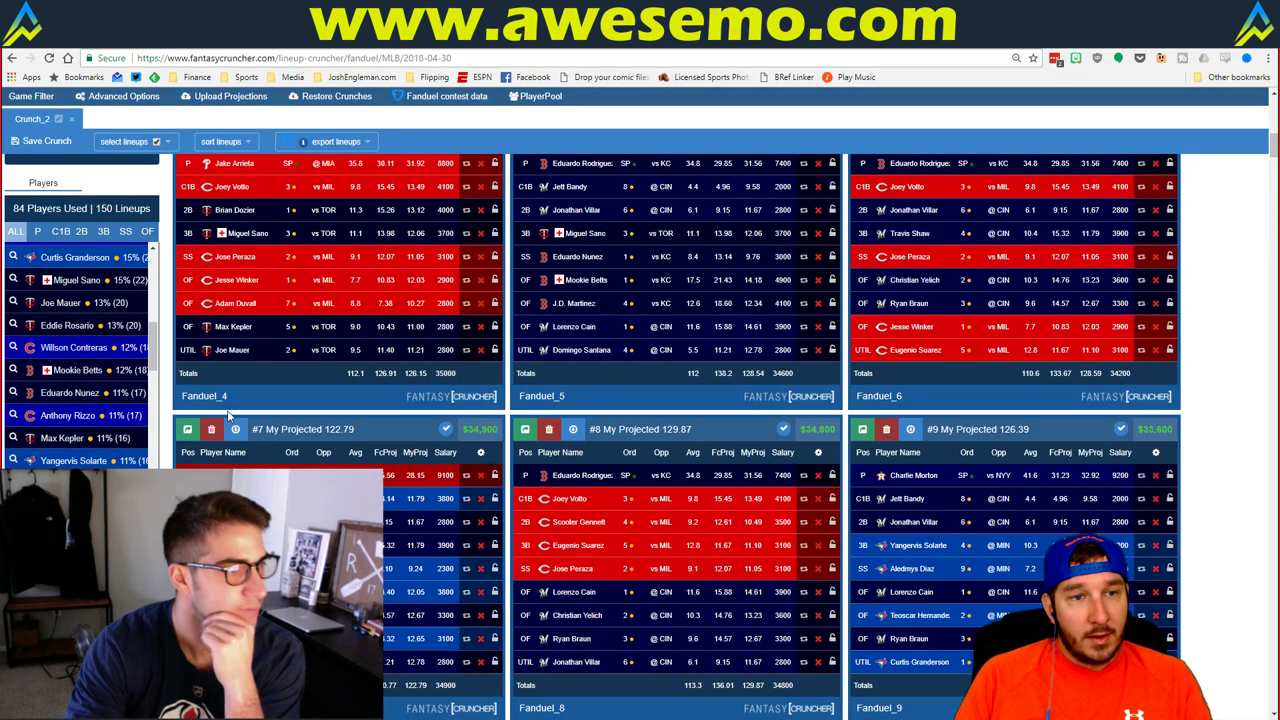
pyautogui.click(34, 234)
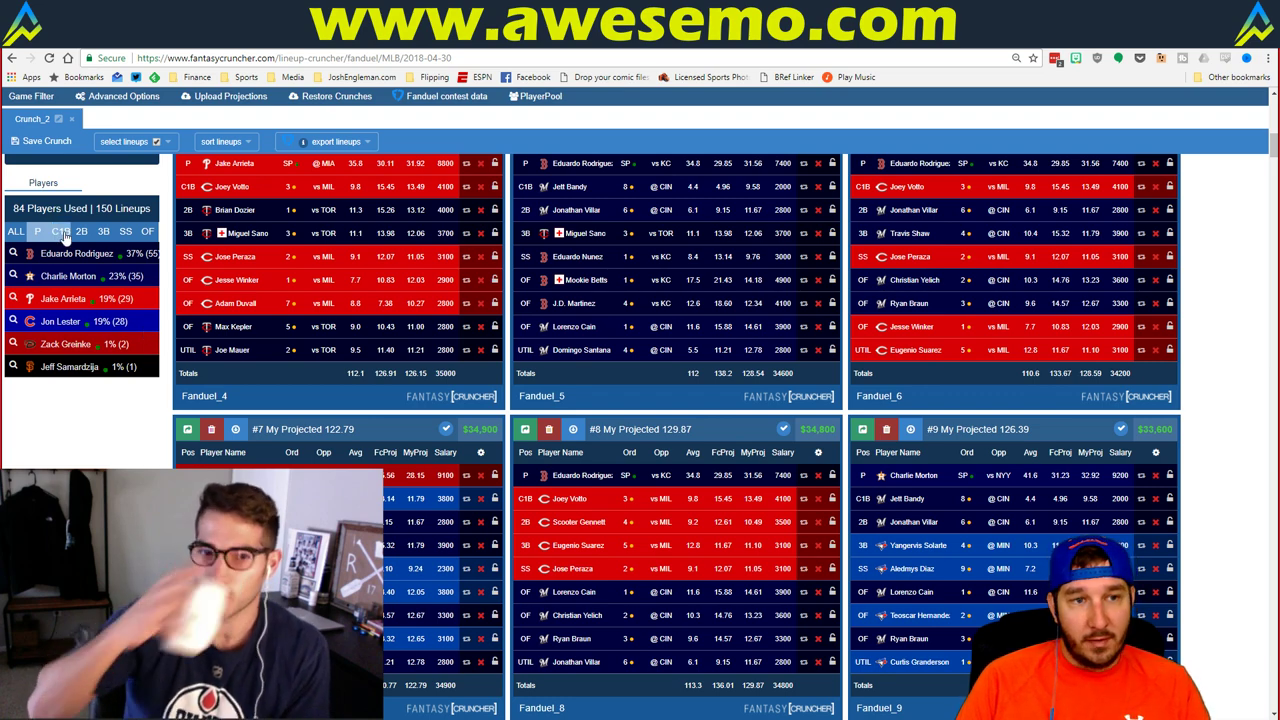
pyautogui.click(16, 232)
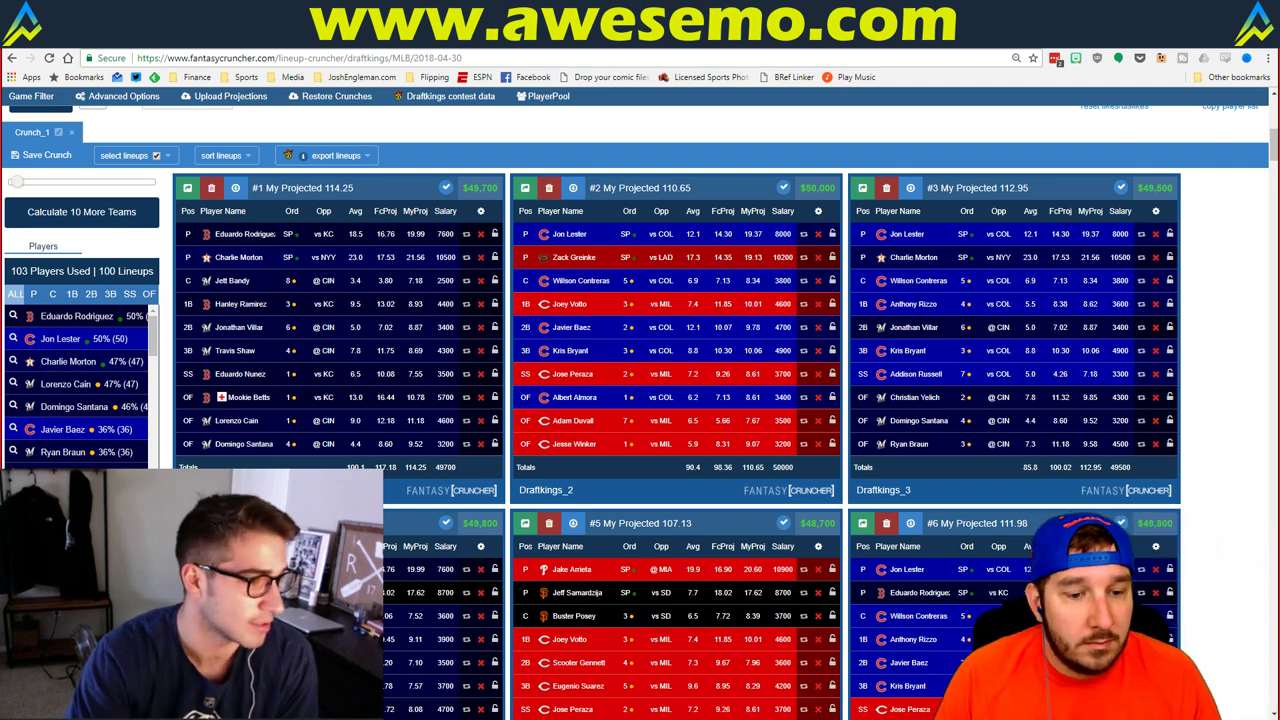
# - In FantasyCruncher's DraftKings crunch, filter the generated lineups to those using both Charlie Morton and Eduardo Rodriguez
pyautogui.hotkey('alt', 'Tab')
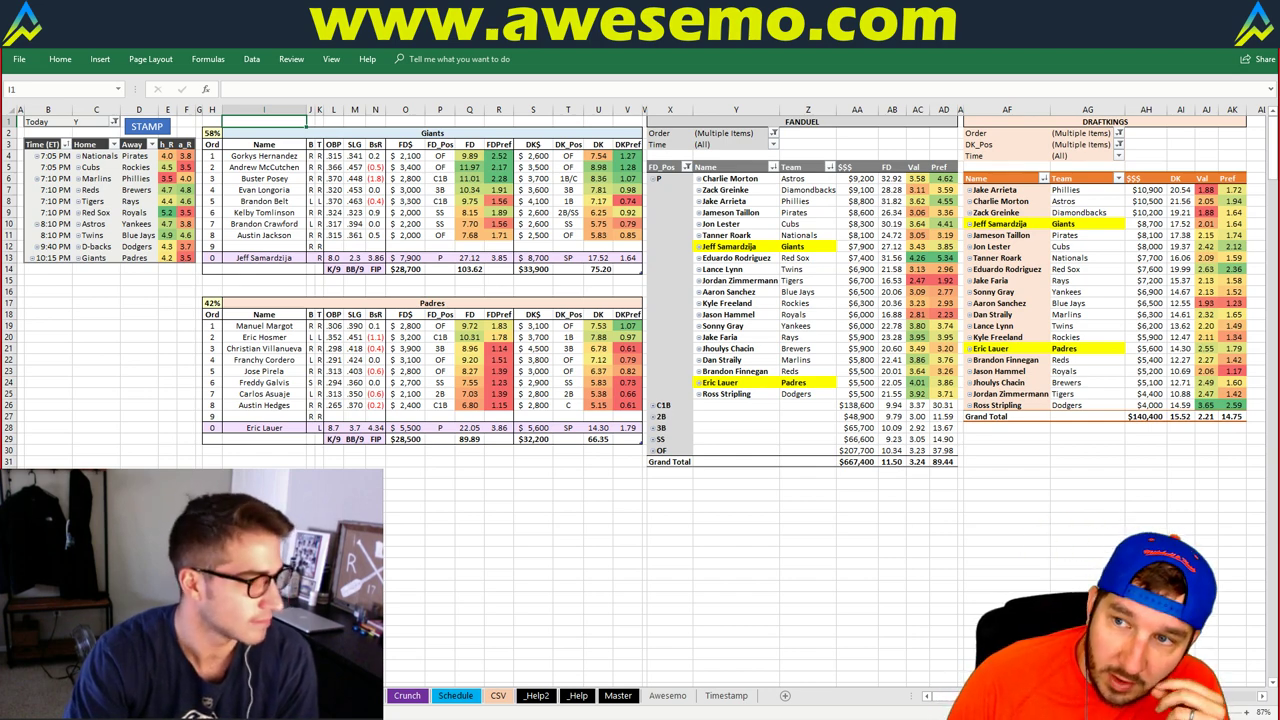
pyautogui.hotkey('alt', 'Tab')
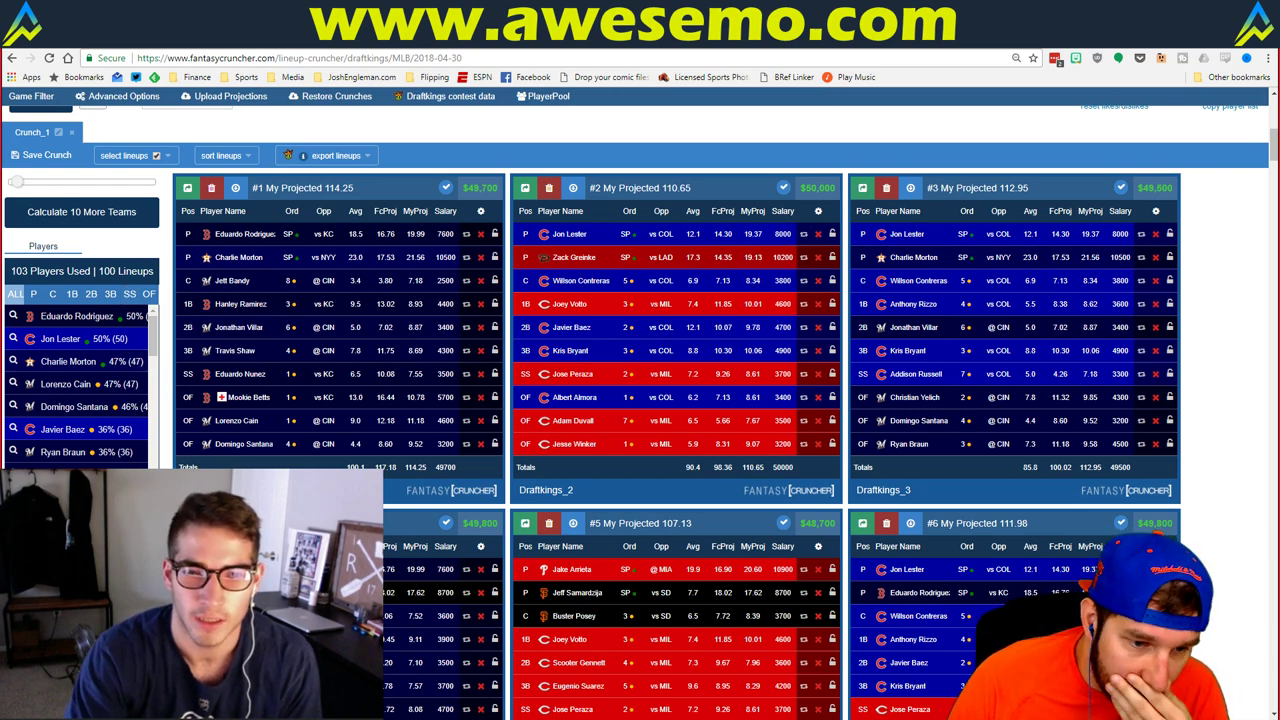
pyautogui.hotkey('alt', 'Tab')
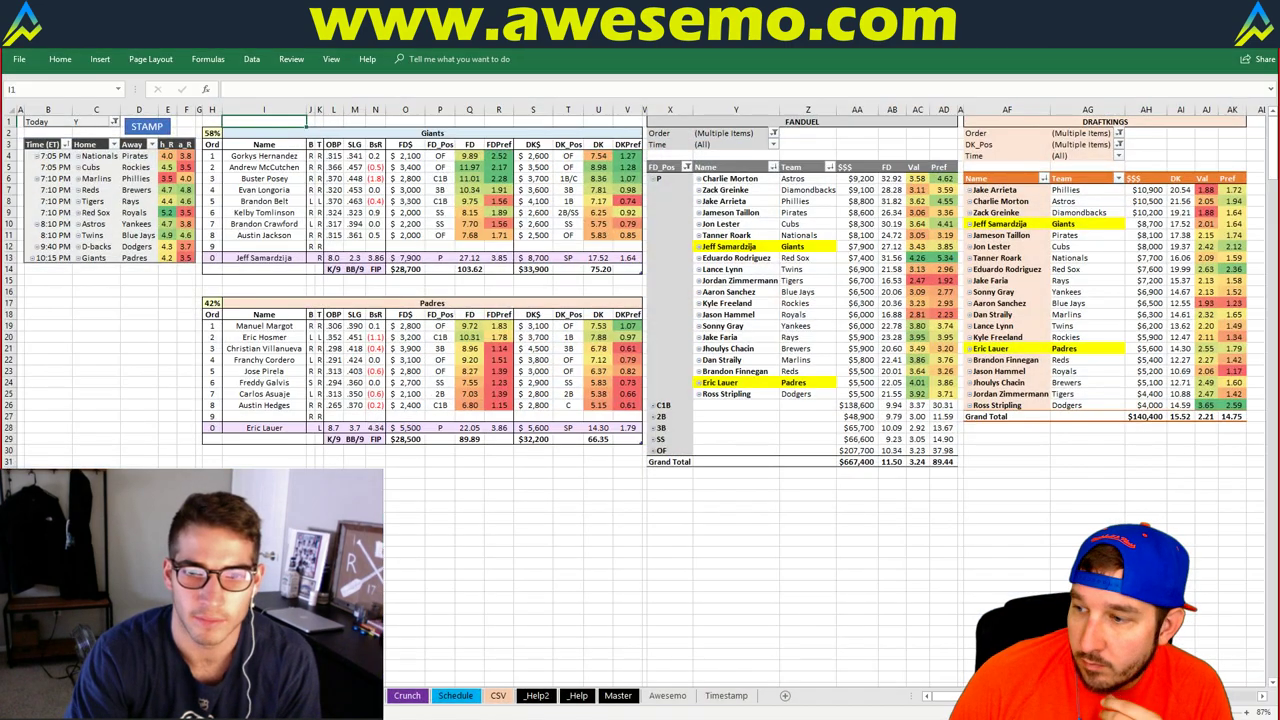
pyautogui.hotkey('alt', 'Tab')
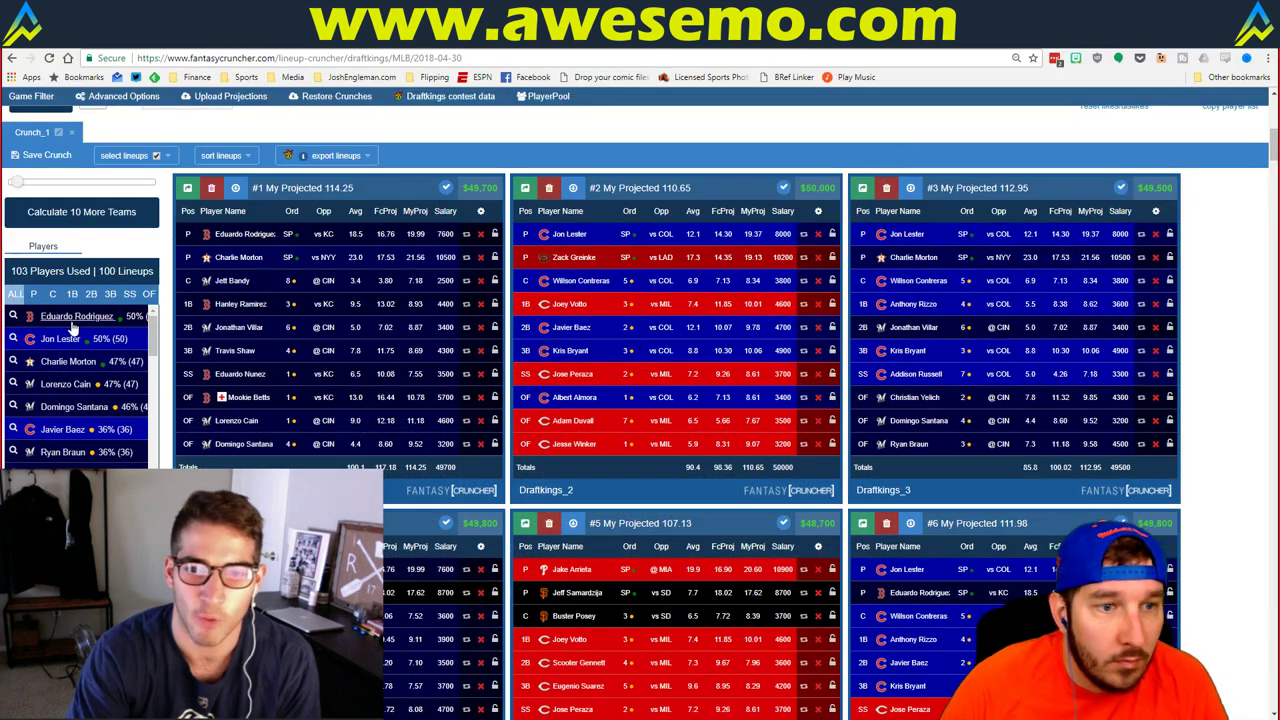
pyautogui.click(14, 363)
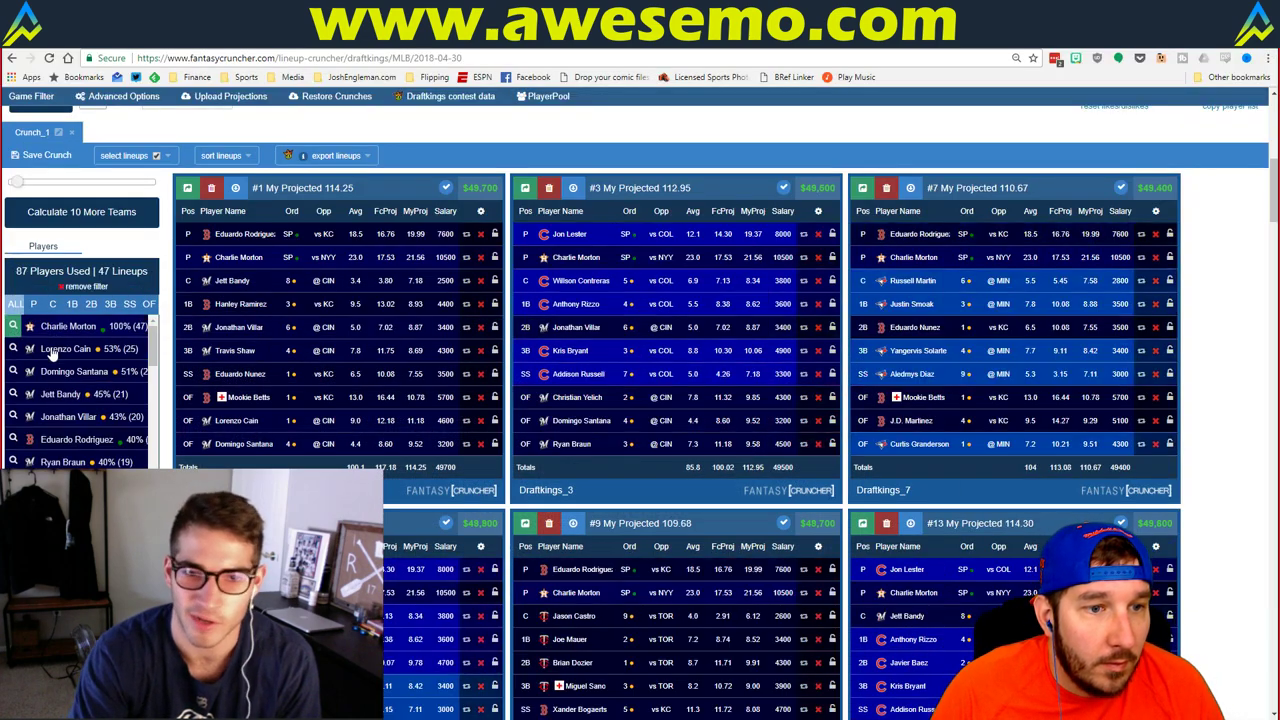
pyautogui.click(14, 441)
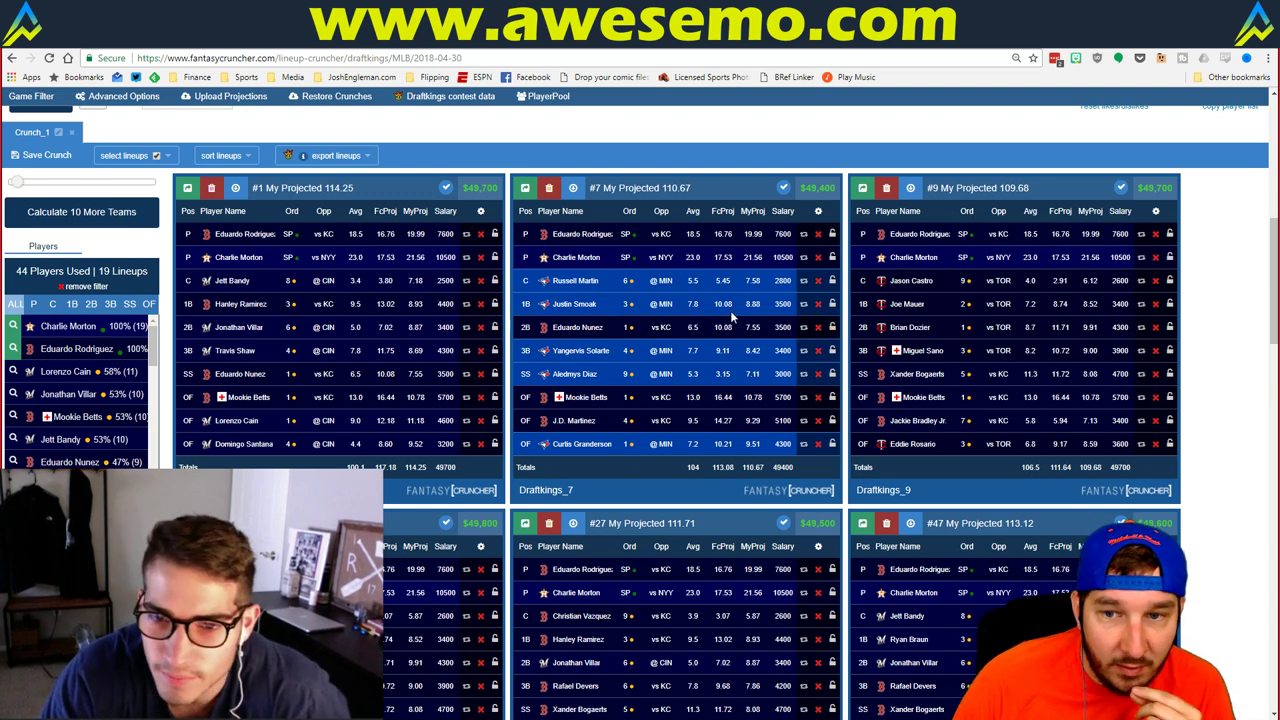
# - Examine the filtered DraftKings lineups, comparing their hitter stacks, projected points and salaries
pyautogui.scroll(-1, 1000, 392)
pyautogui.scroll(1, 1000, 392)
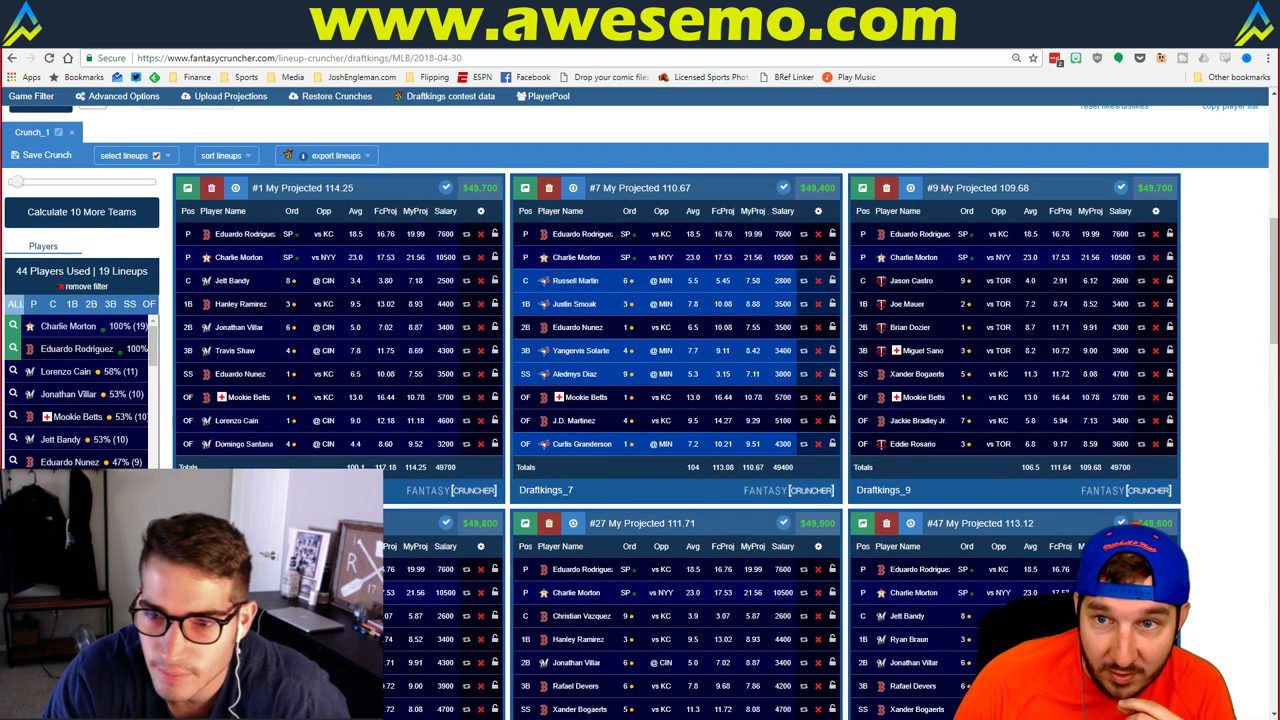
pyautogui.scroll(-1, 1000, 392)
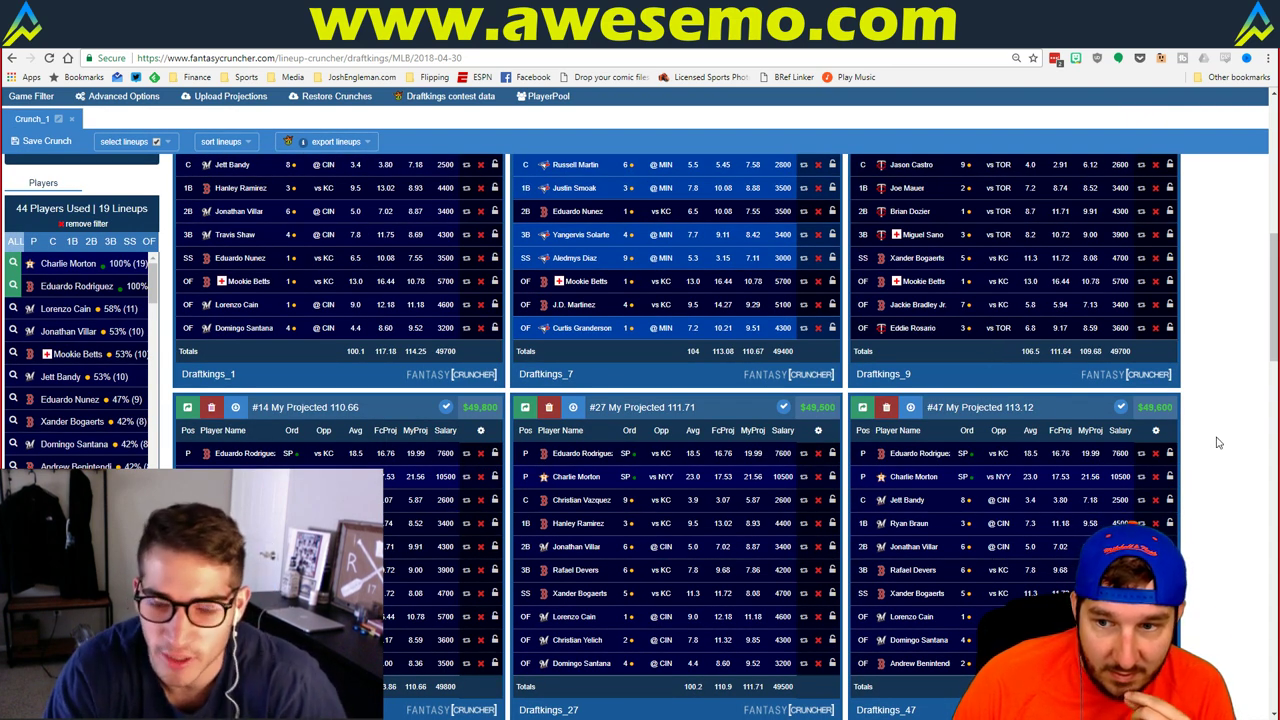
pyautogui.scroll(1, 1218, 443)
pyautogui.scroll(1, 1218, 443)
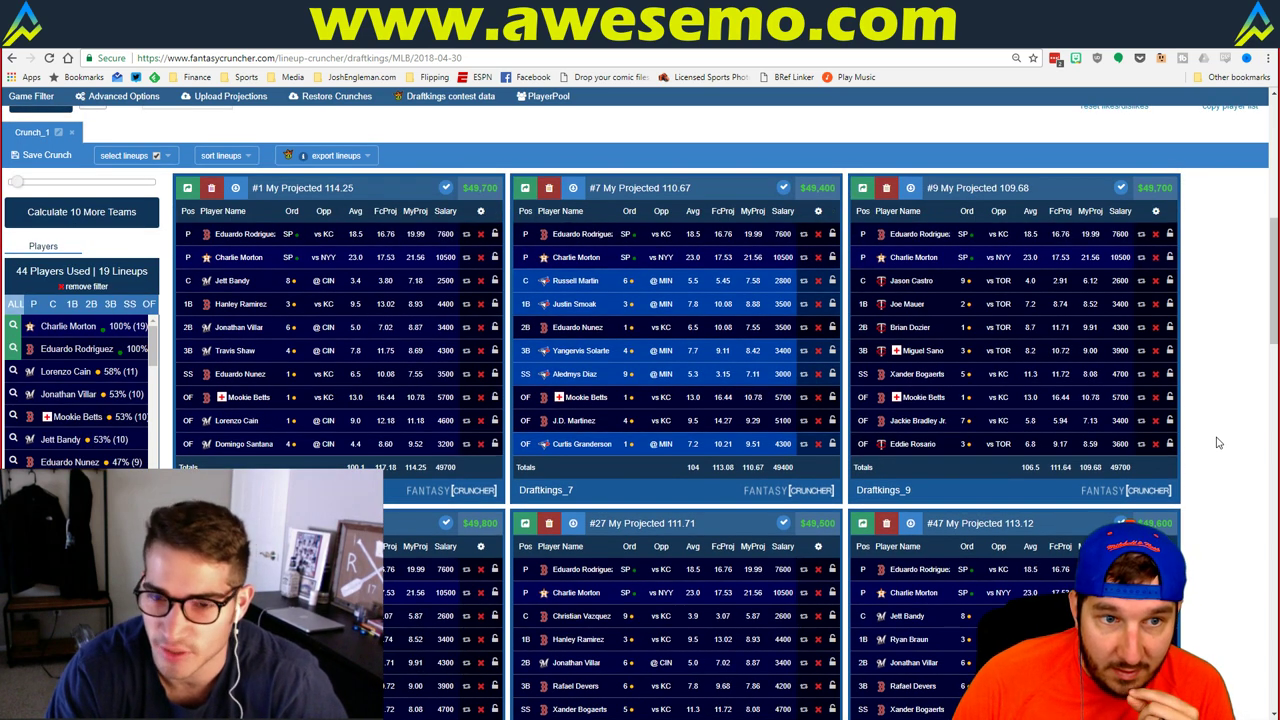
pyautogui.scroll(-3, 249, 418)
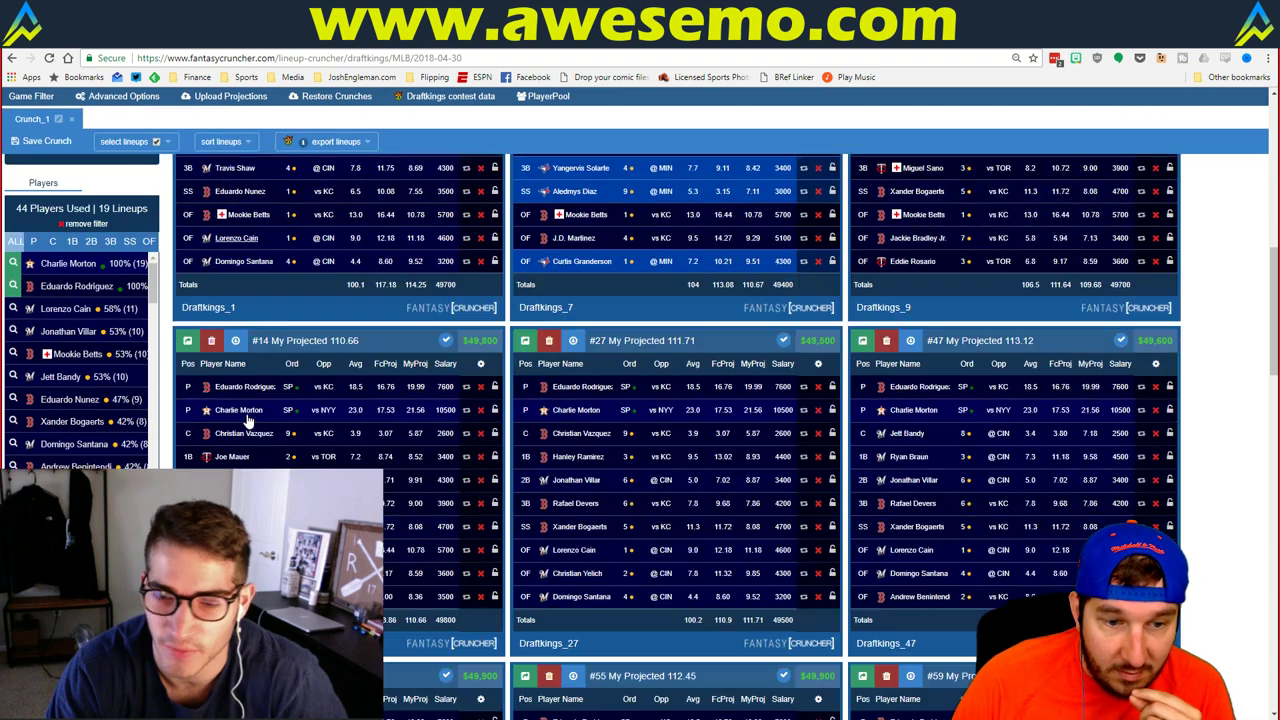
pyautogui.scroll(-2, 379, 423)
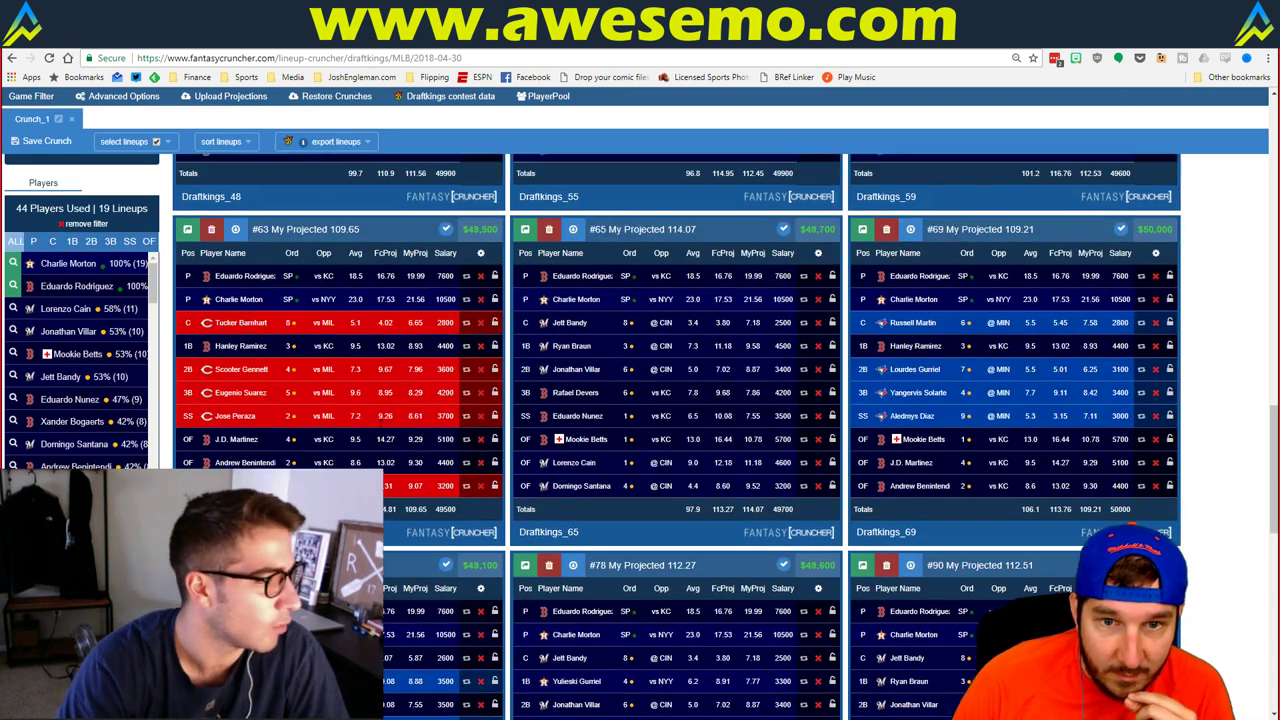
pyautogui.scroll(2, 379, 423)
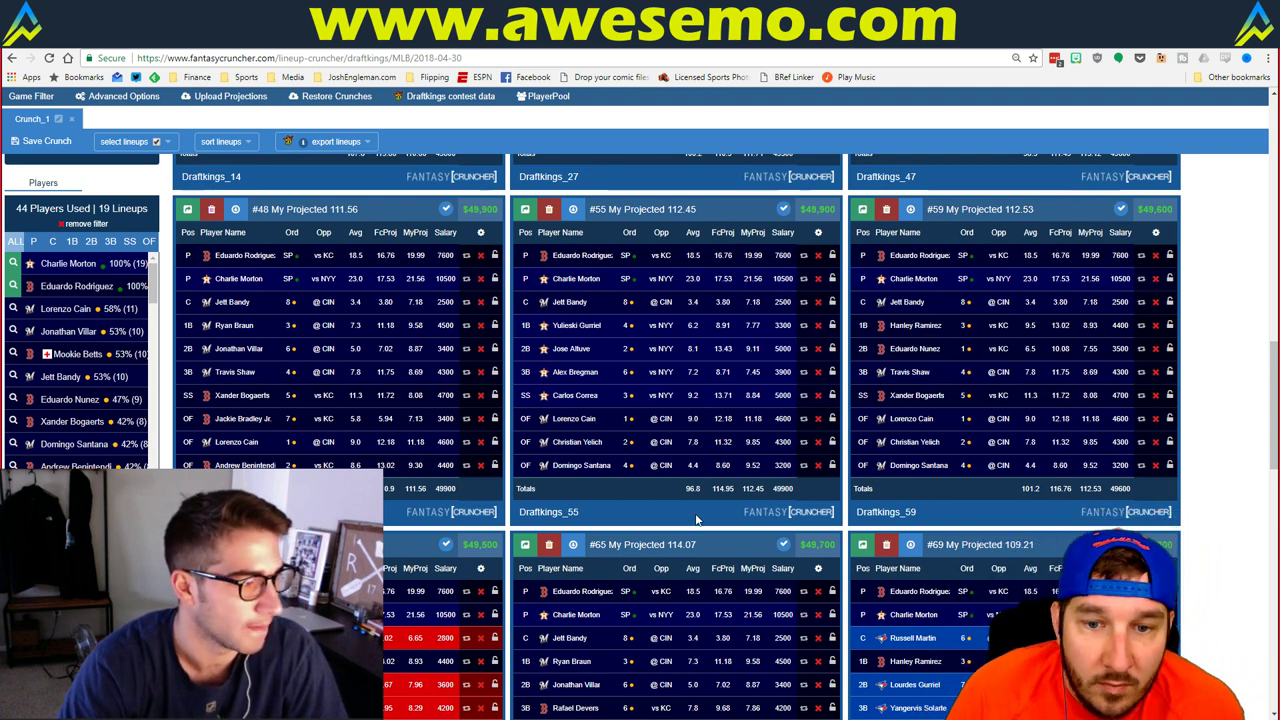
pyautogui.scroll(-1, 695, 508)
pyautogui.scroll(1, 695, 508)
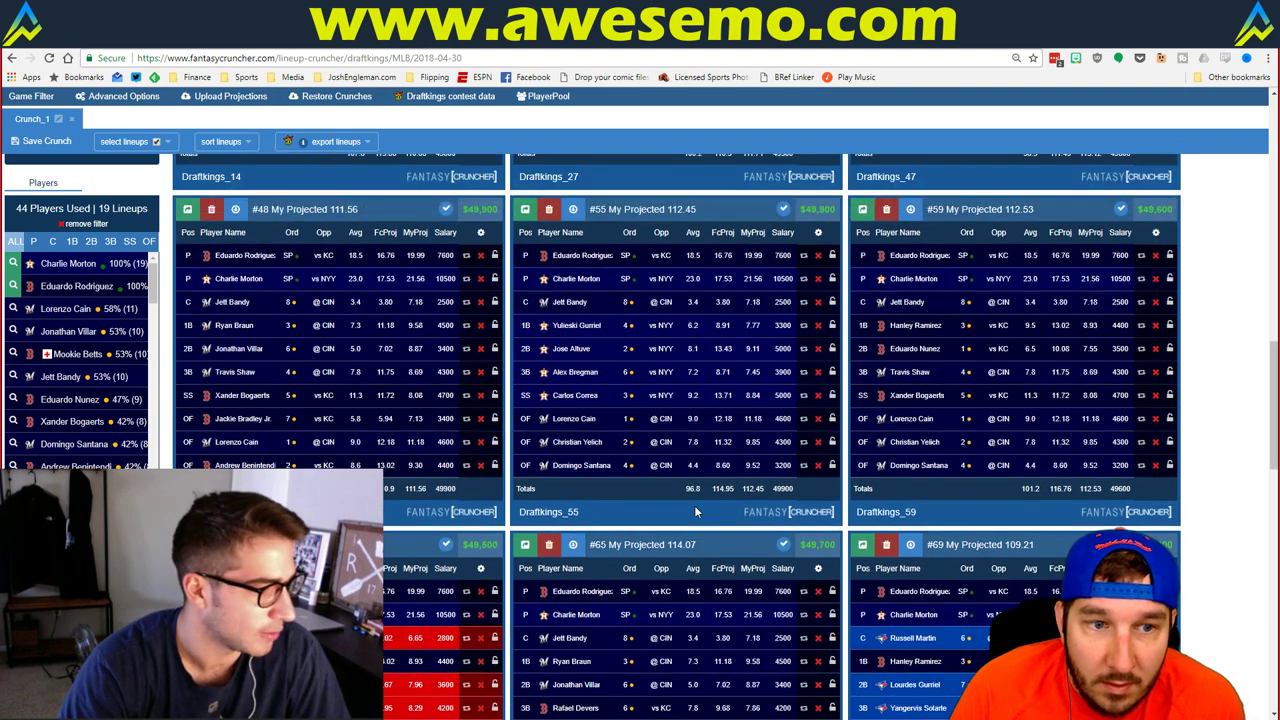
pyautogui.scroll(-5, 694, 505)
pyautogui.scroll(-5, 694, 505)
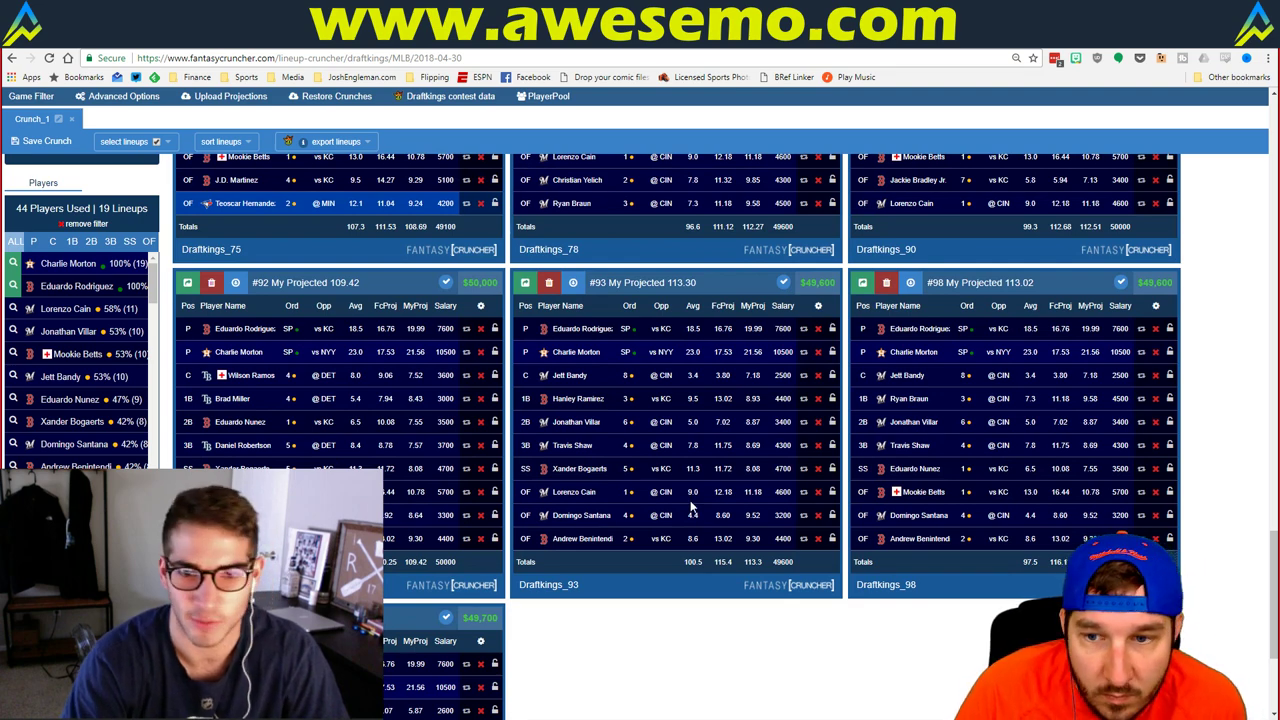
pyautogui.scroll(3, 690, 508)
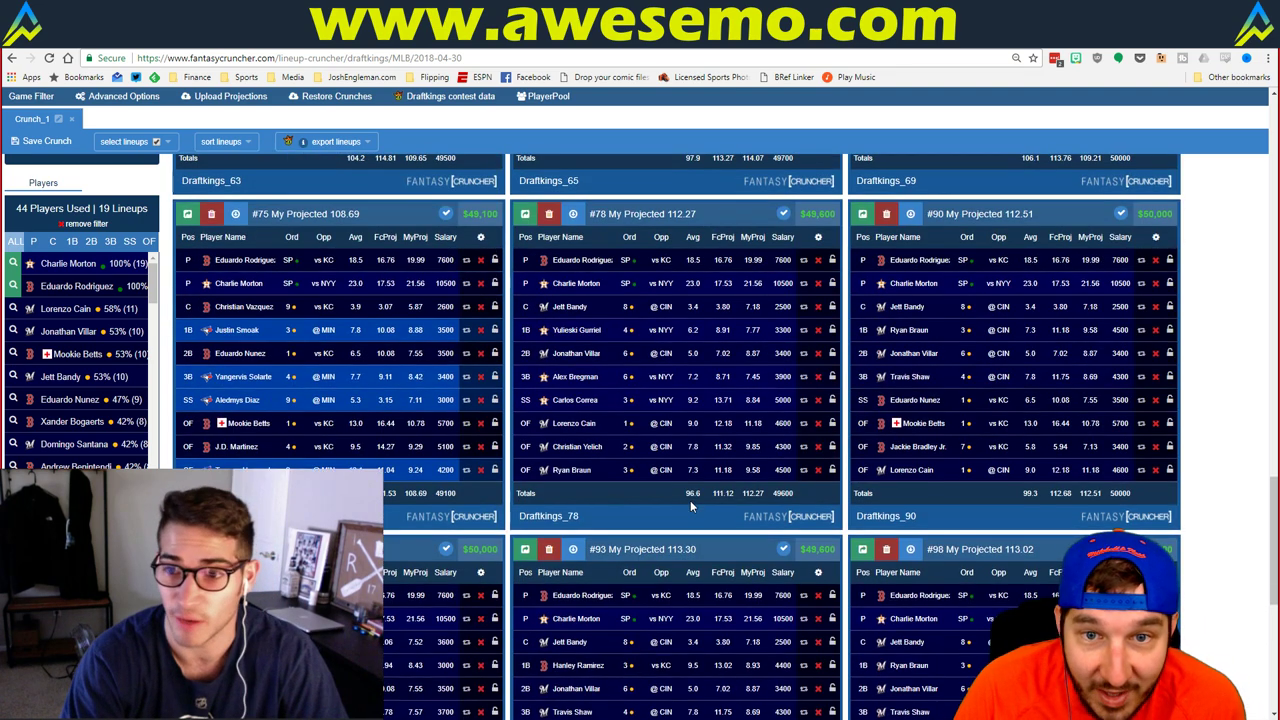
pyautogui.scroll(4, 690, 505)
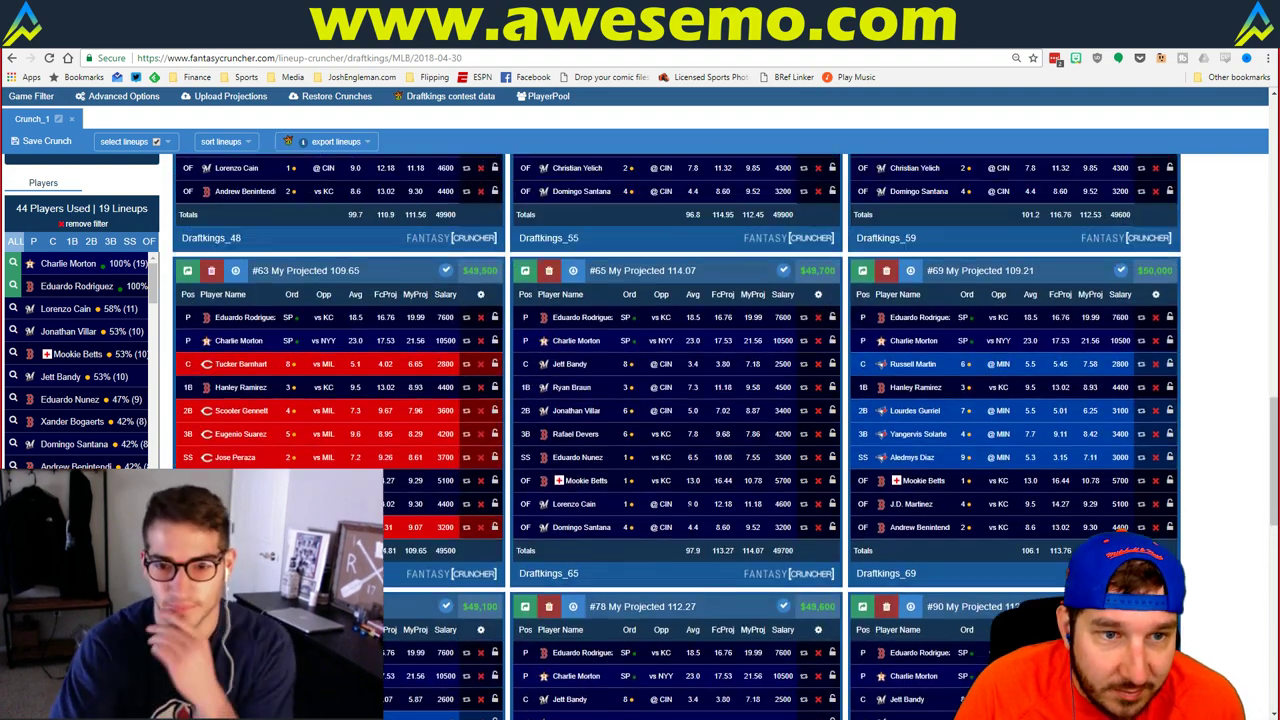
pyautogui.scroll(5, 690, 507)
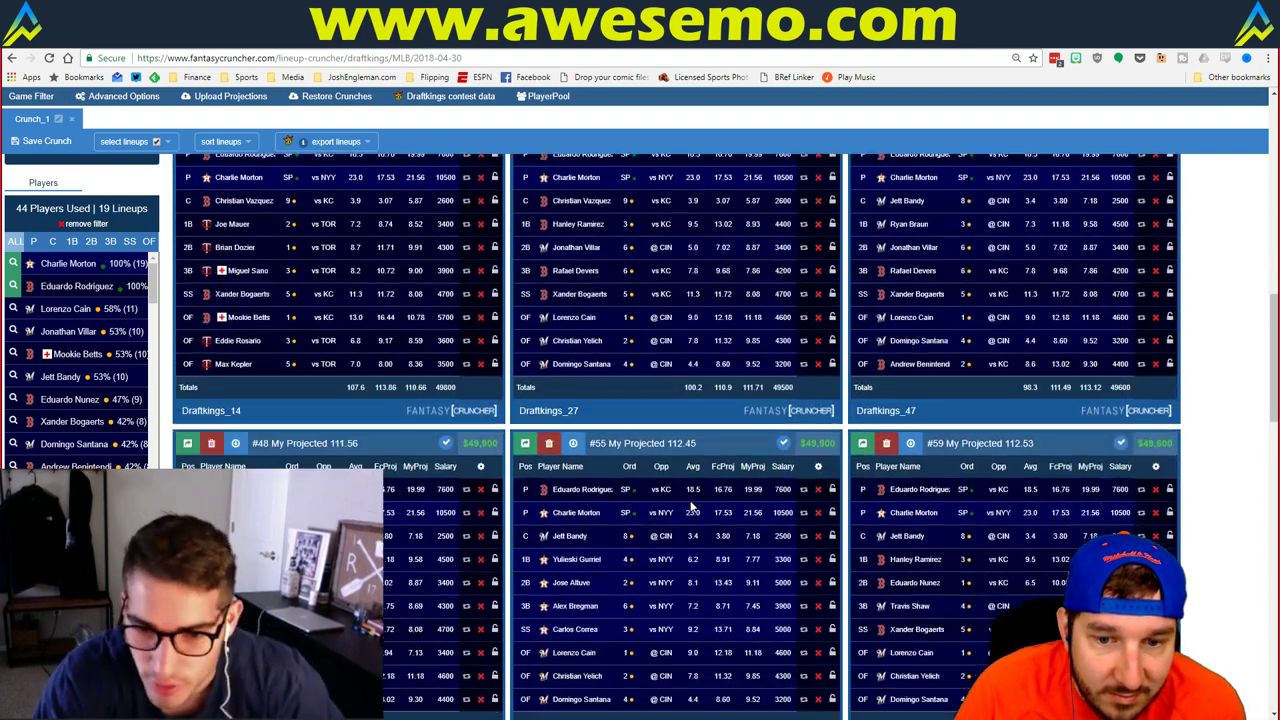
pyautogui.scroll(-1, 690, 508)
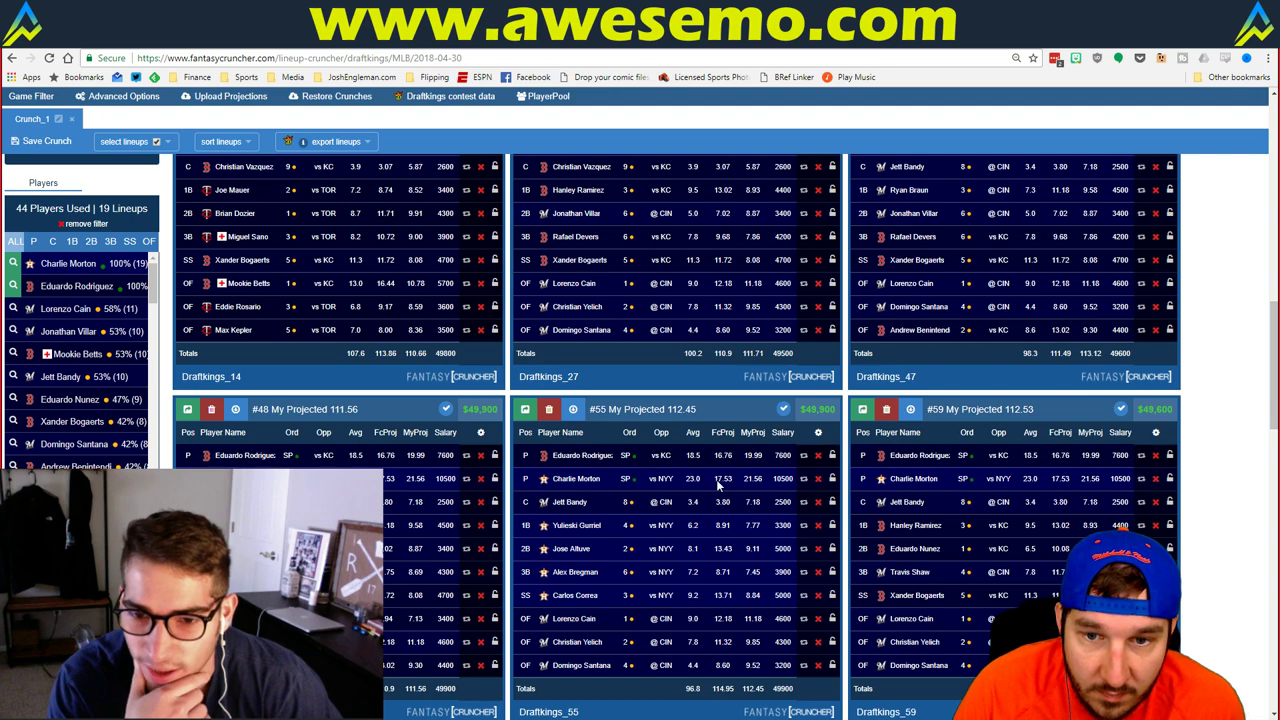
pyautogui.scroll(-1, 752, 590)
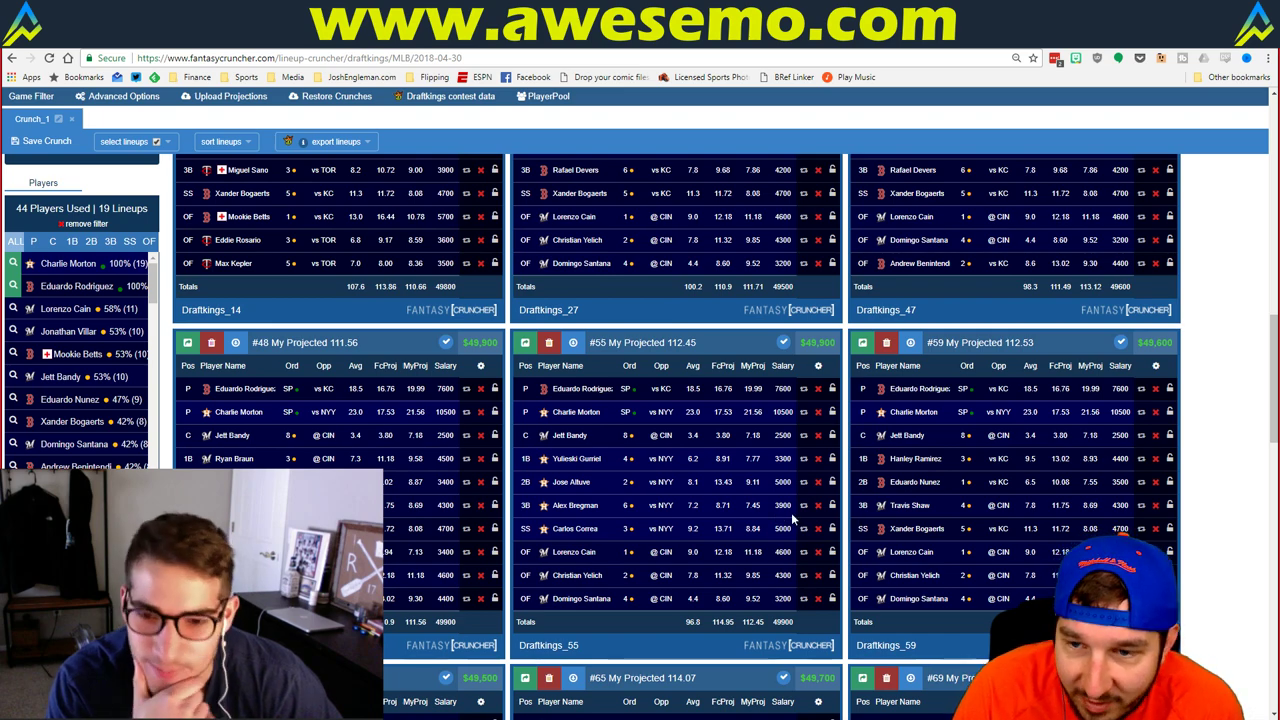
pyautogui.scroll(-2, 687, 496)
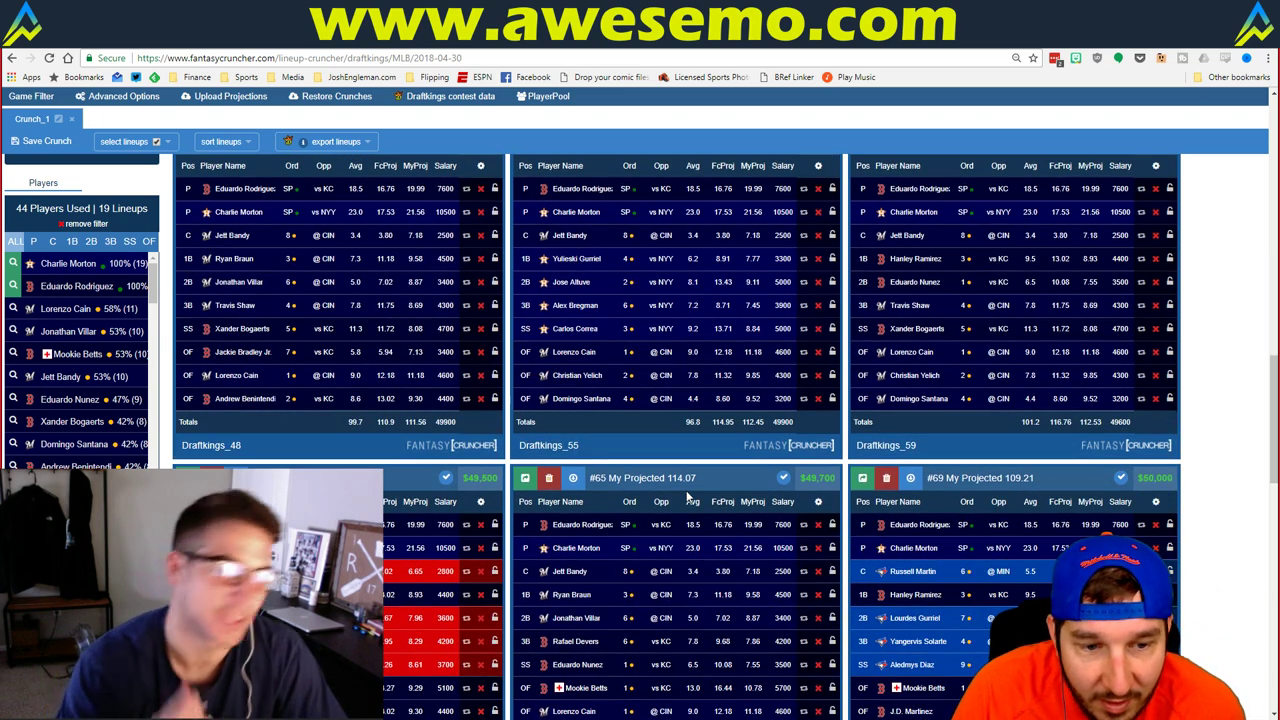
pyautogui.scroll(-3, 687, 496)
pyautogui.scroll(-2, 687, 496)
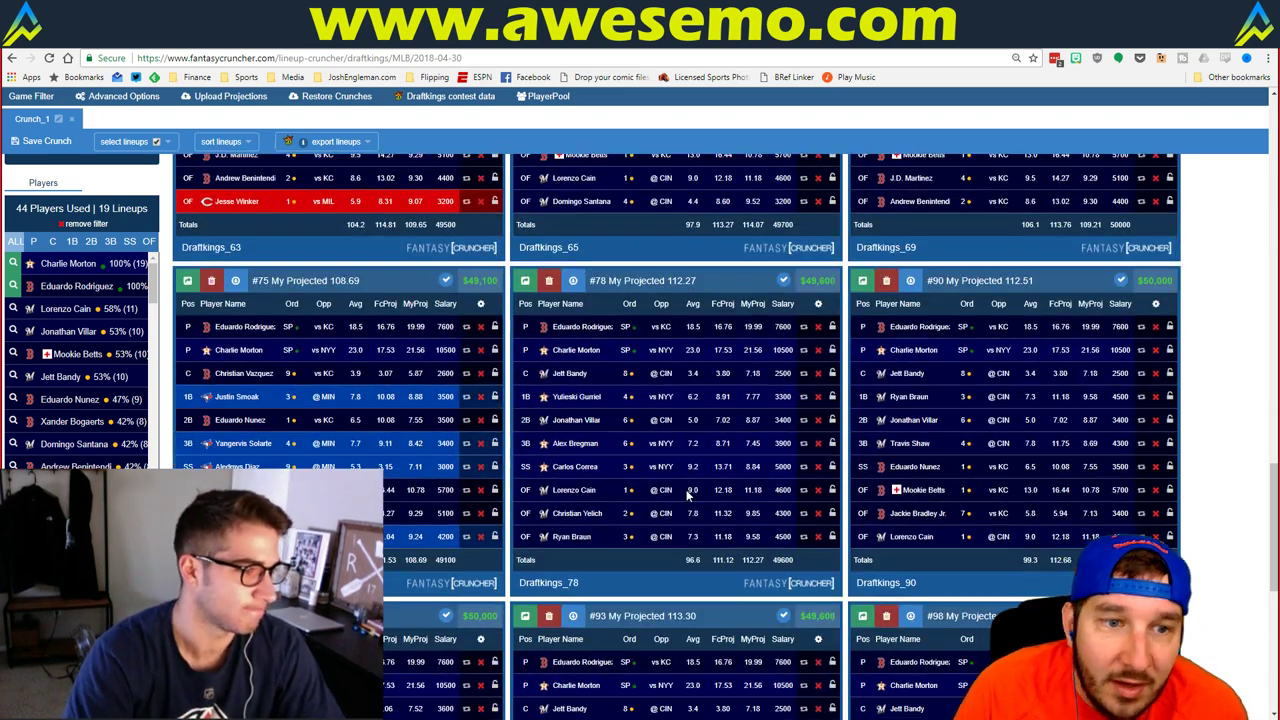
pyautogui.scroll(1, 687, 495)
pyautogui.scroll(20, 687, 496)
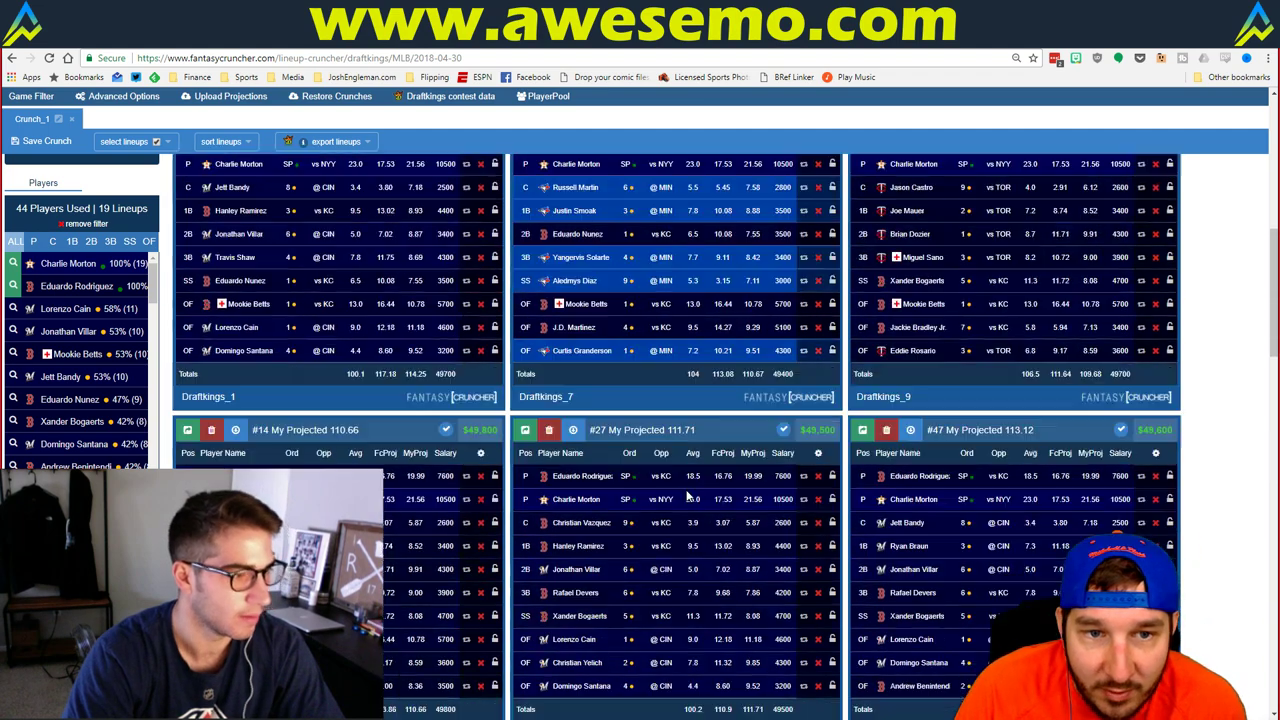
pyautogui.scroll(-3, 396, 545)
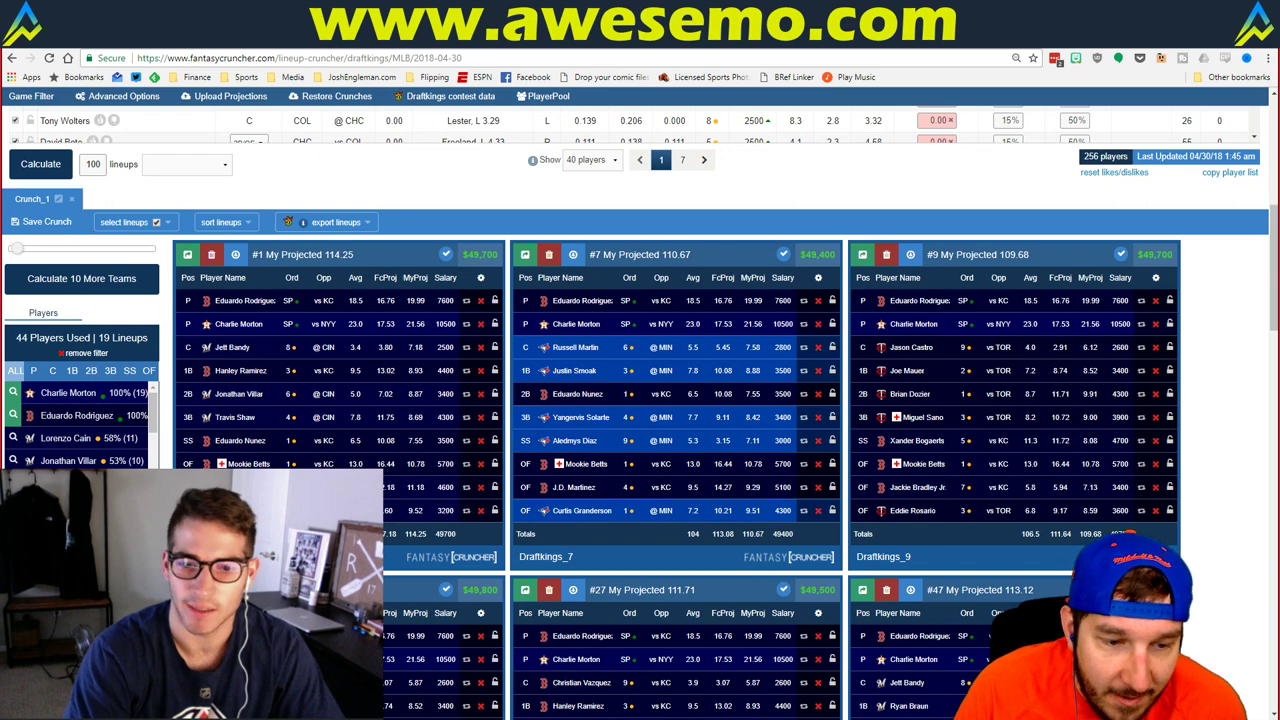
# - Switch back to the projection workbook, save it and go to the Schedule sheet
pyautogui.hotkey('alt', 'Tab')
pyautogui.click(442, 510)
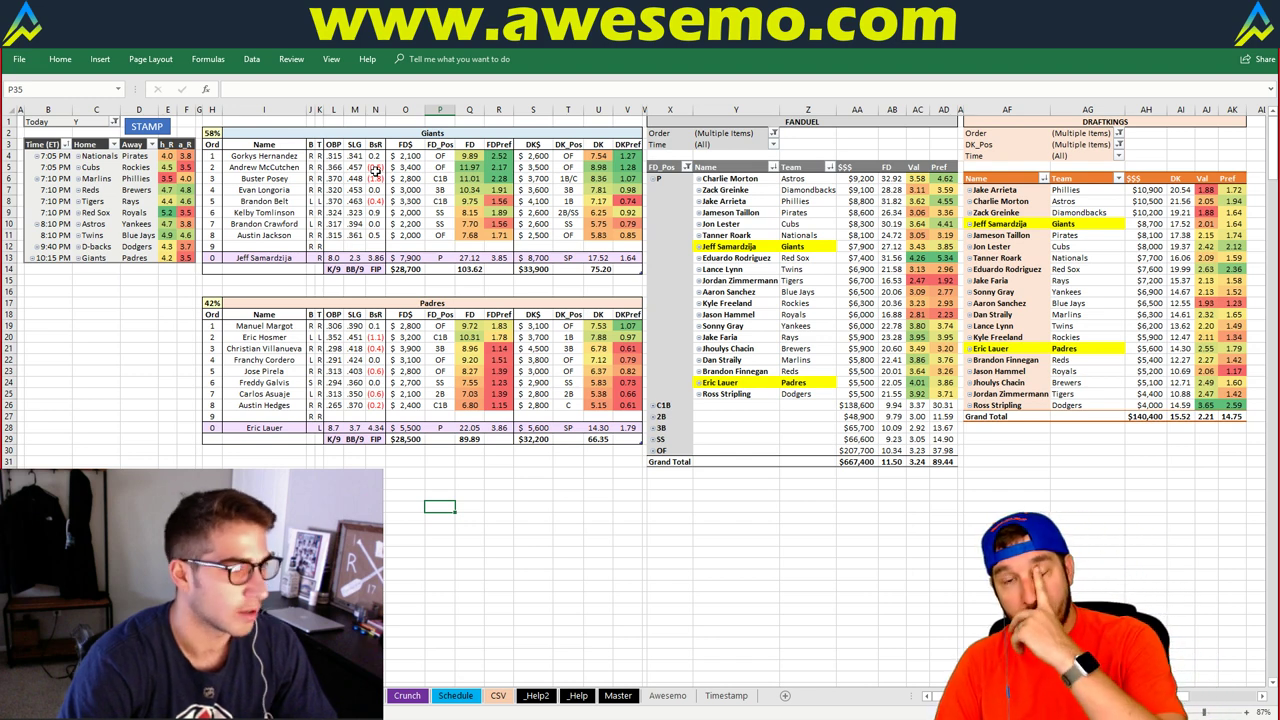
pyautogui.hotkey('ctrl', 's')
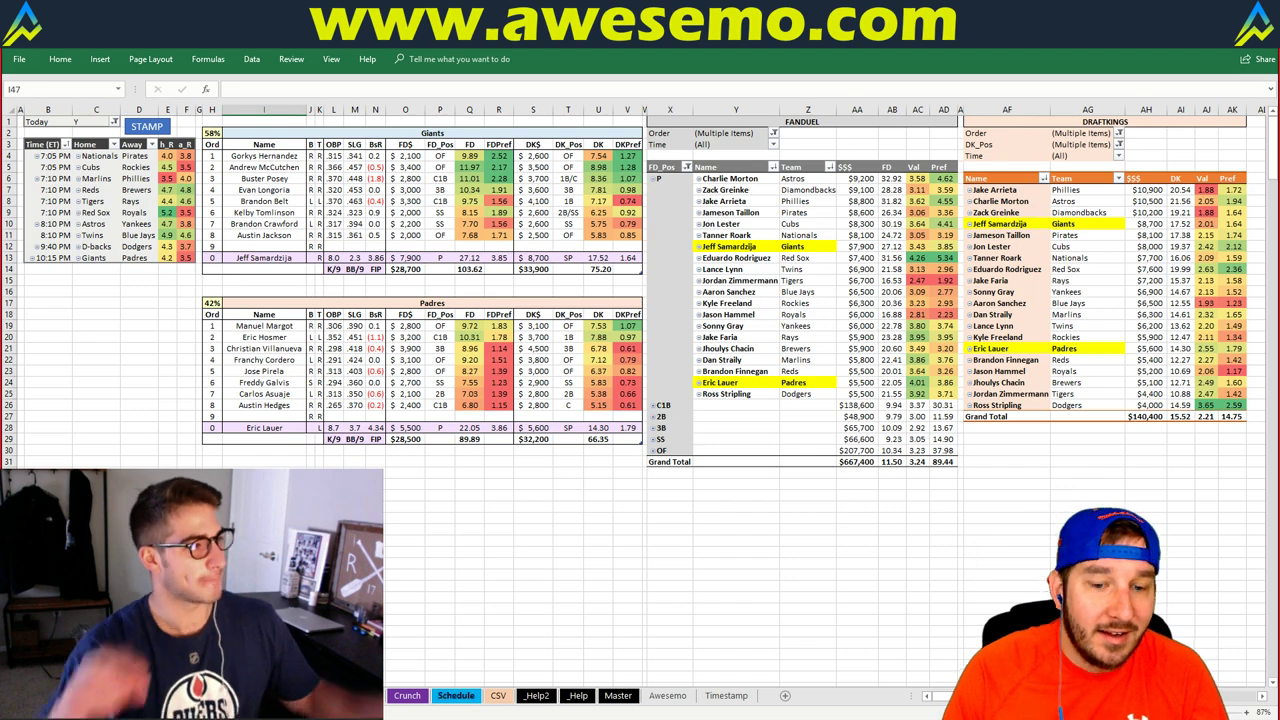
pyautogui.hotkey('ctrl', 'pagedown')
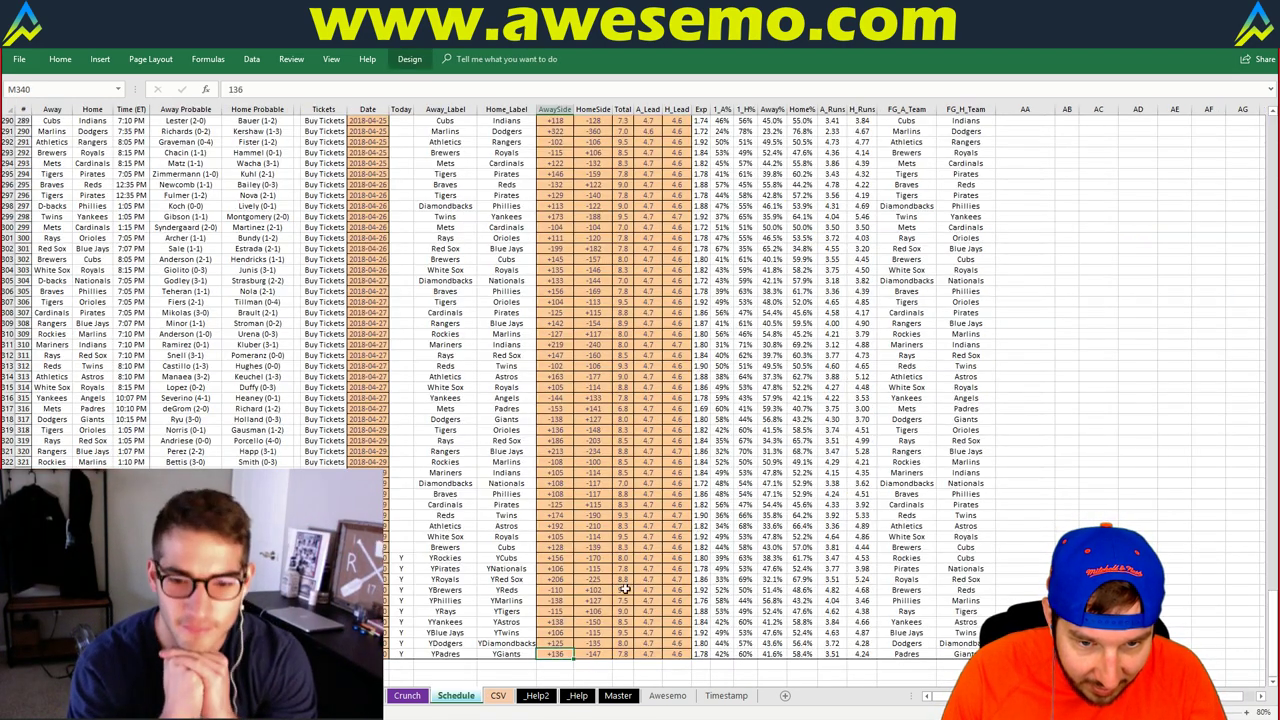
# - Set the game total for today's Rockies at Cubs matchup to 10 on the Schedule sheet
pyautogui.click(622, 557)
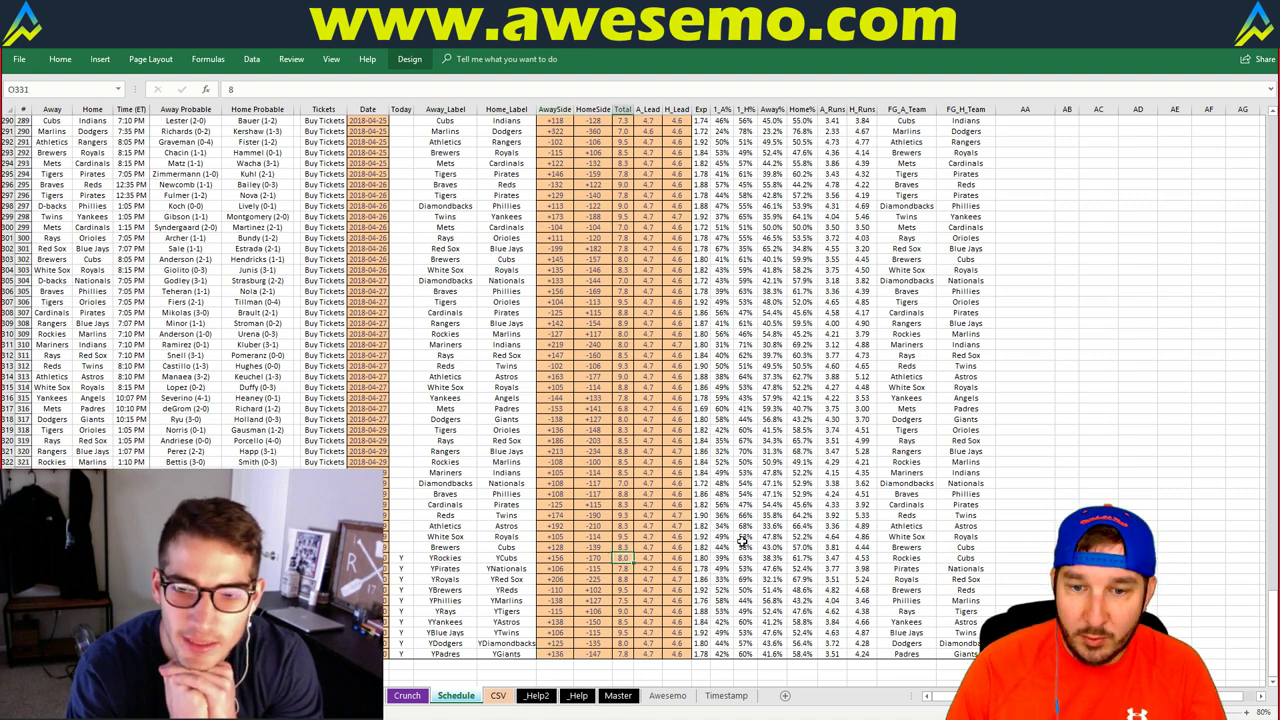
pyautogui.write('10')
pyautogui.press('Right')
pyautogui.press('Right')
pyautogui.press('Right')
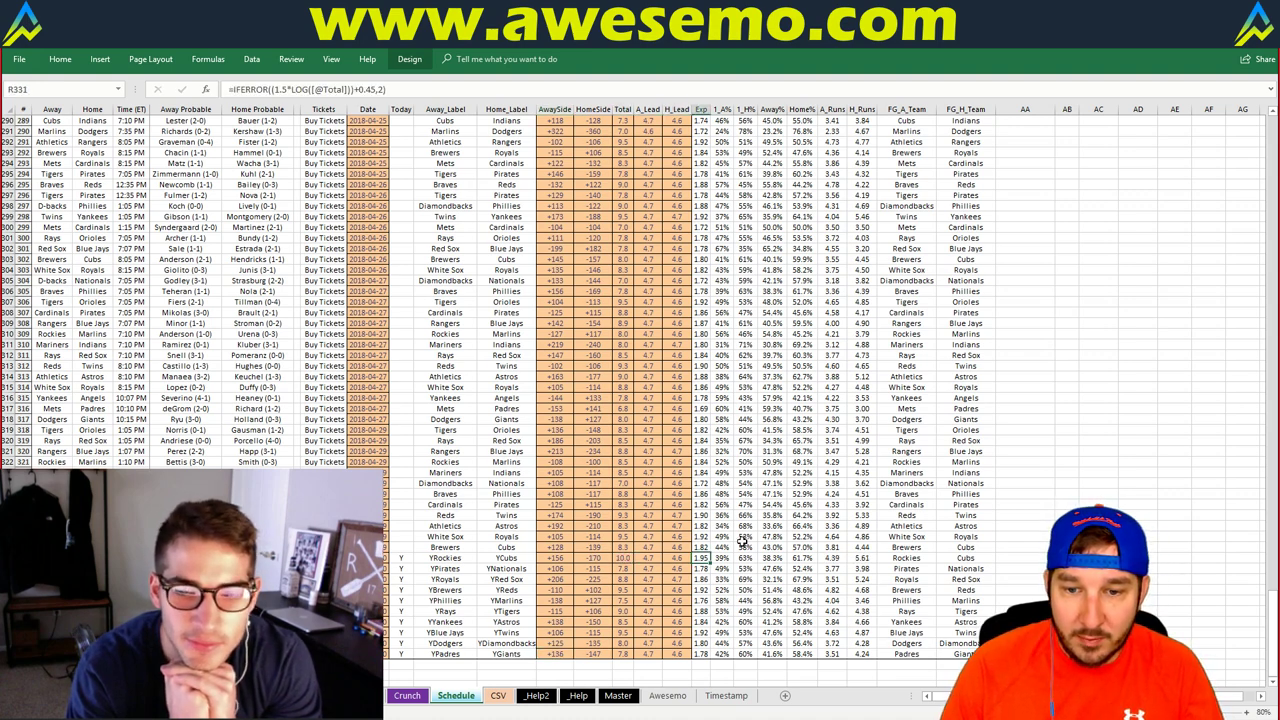
pyautogui.press('Left')
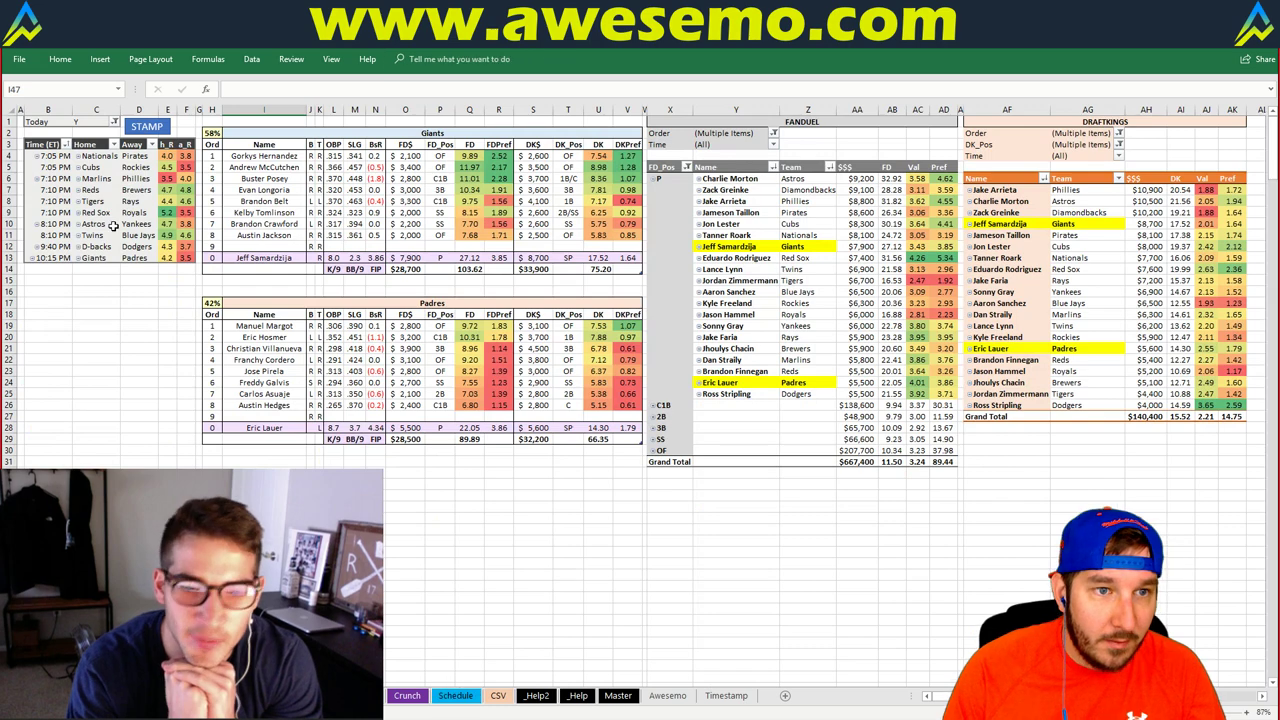
# - Refresh the day's games table on the Crunch sheet and load the Cubs as the home team of the displayed matchup
pyautogui.rightClick(124, 202)
pyautogui.click(158, 246)
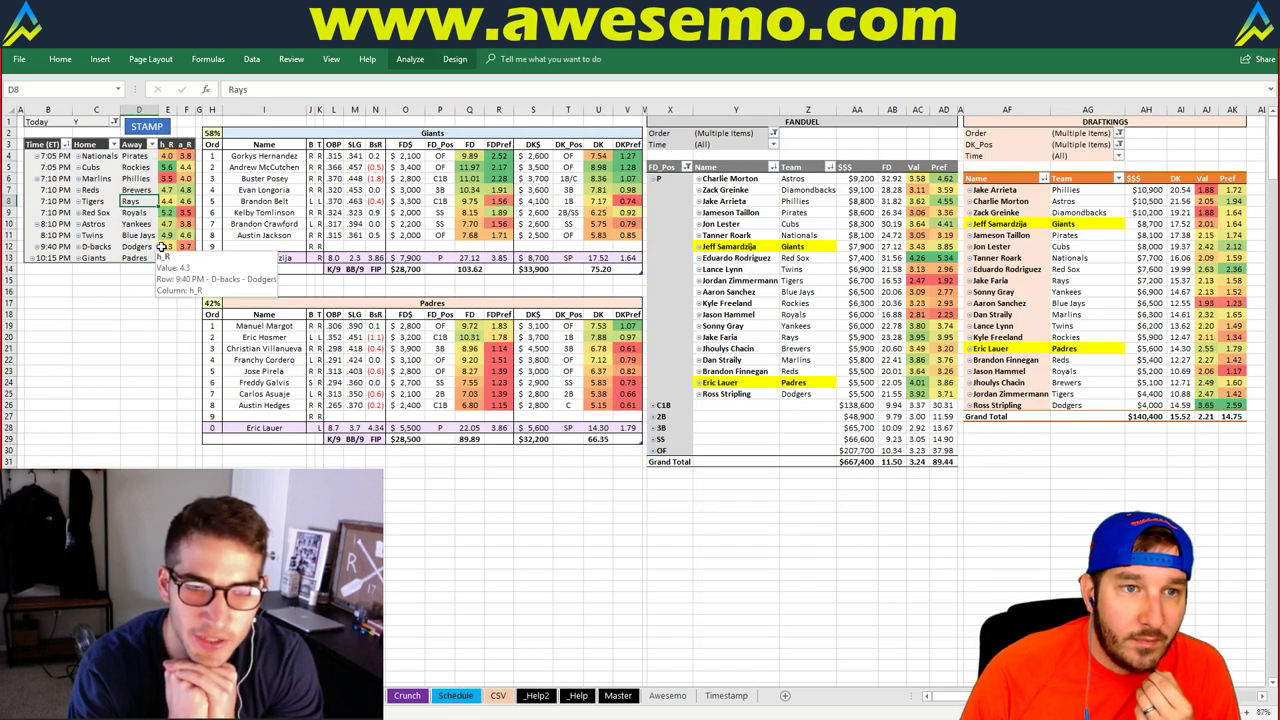
pyautogui.click(167, 167)
pyautogui.click(311, 136)
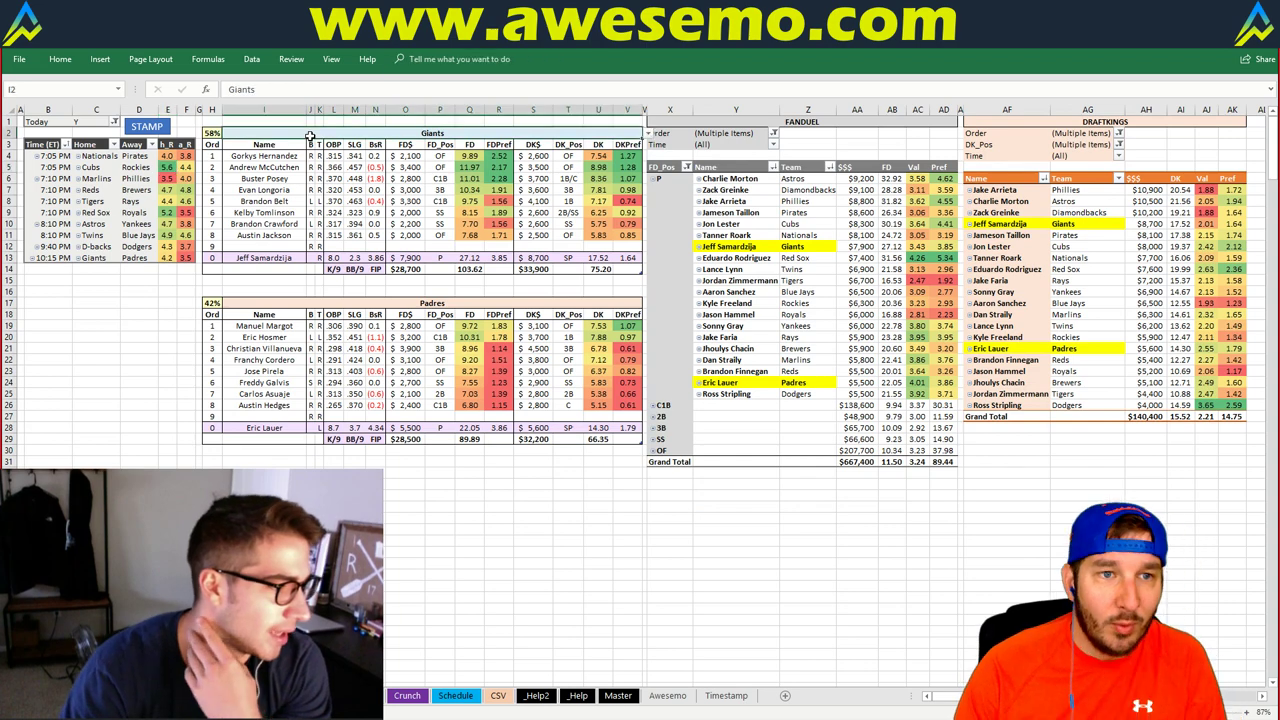
pyautogui.write('Cubs')
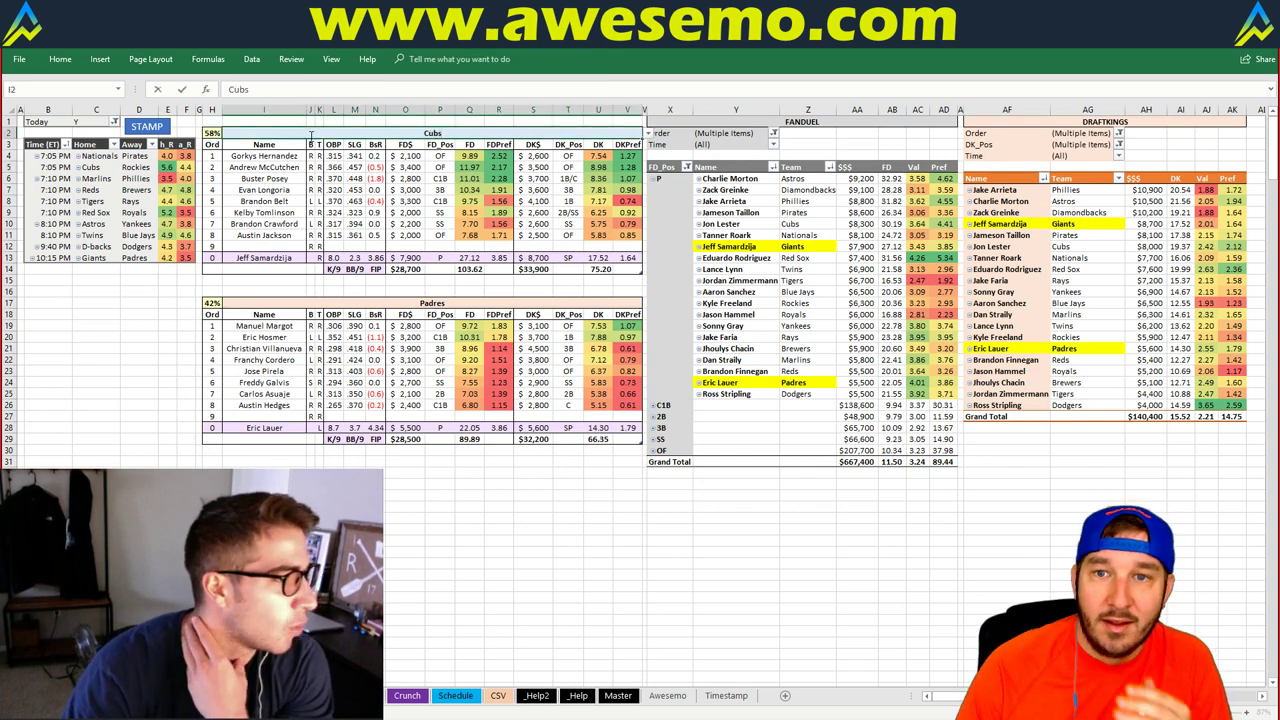
pyautogui.press('Return')
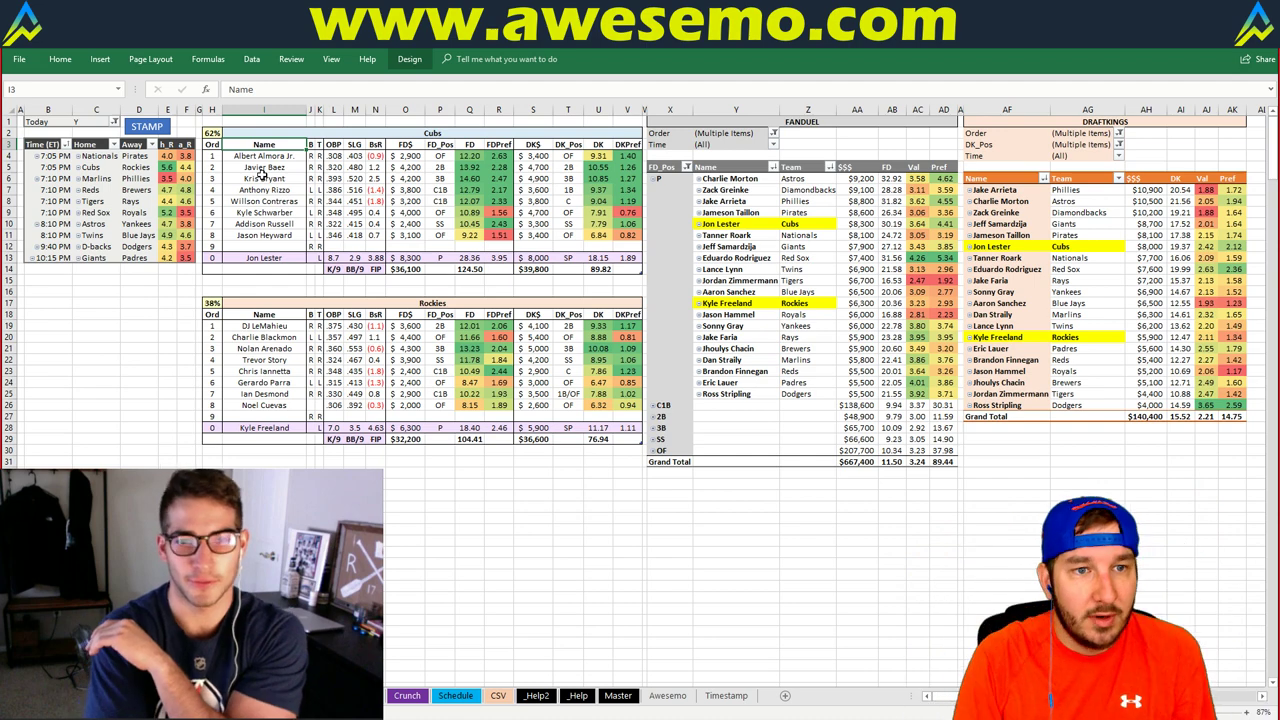
# - Refresh the FanDuel player pivot table so the projections use the updated game total
pyautogui.rightClick(858, 202)
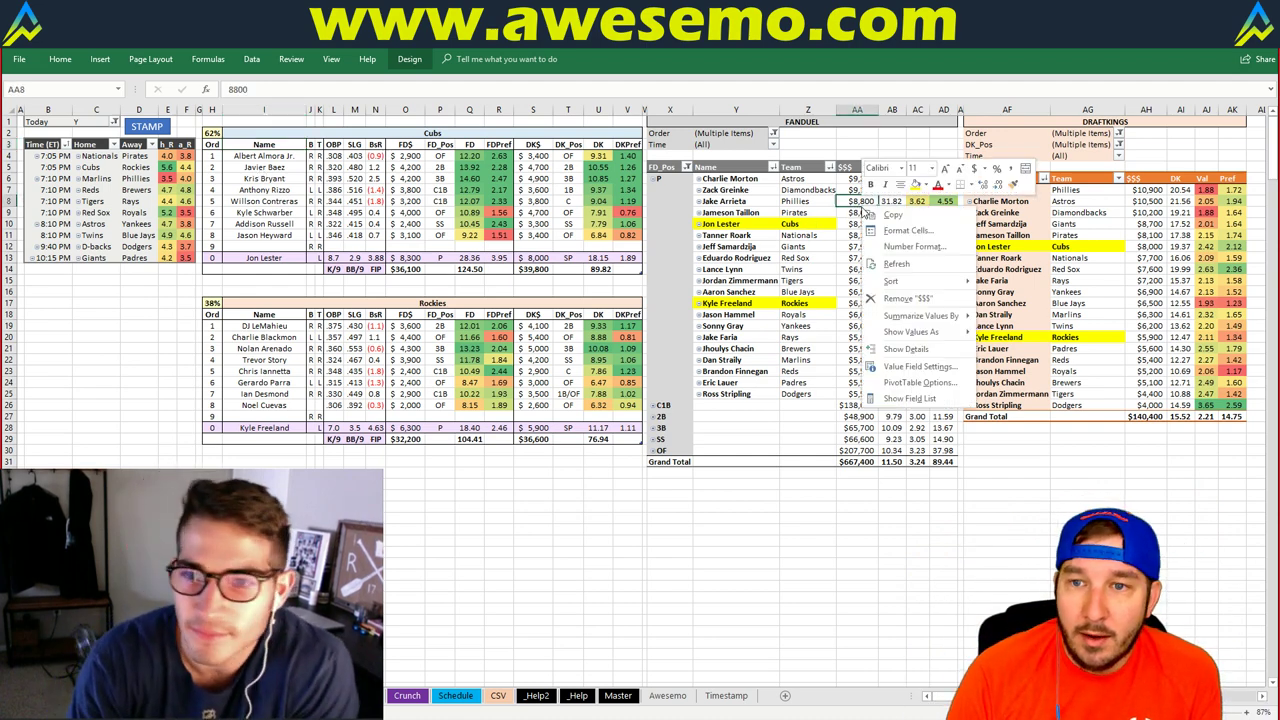
pyautogui.click(897, 266)
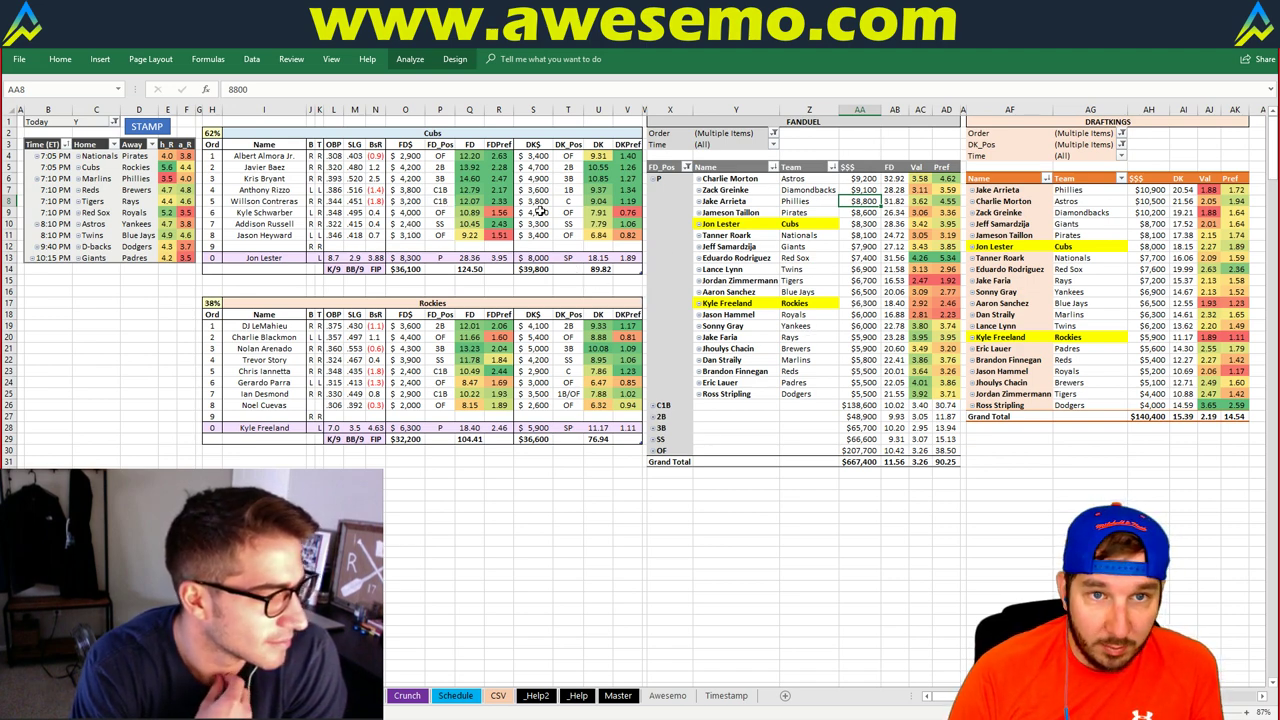
pyautogui.click(864, 628)
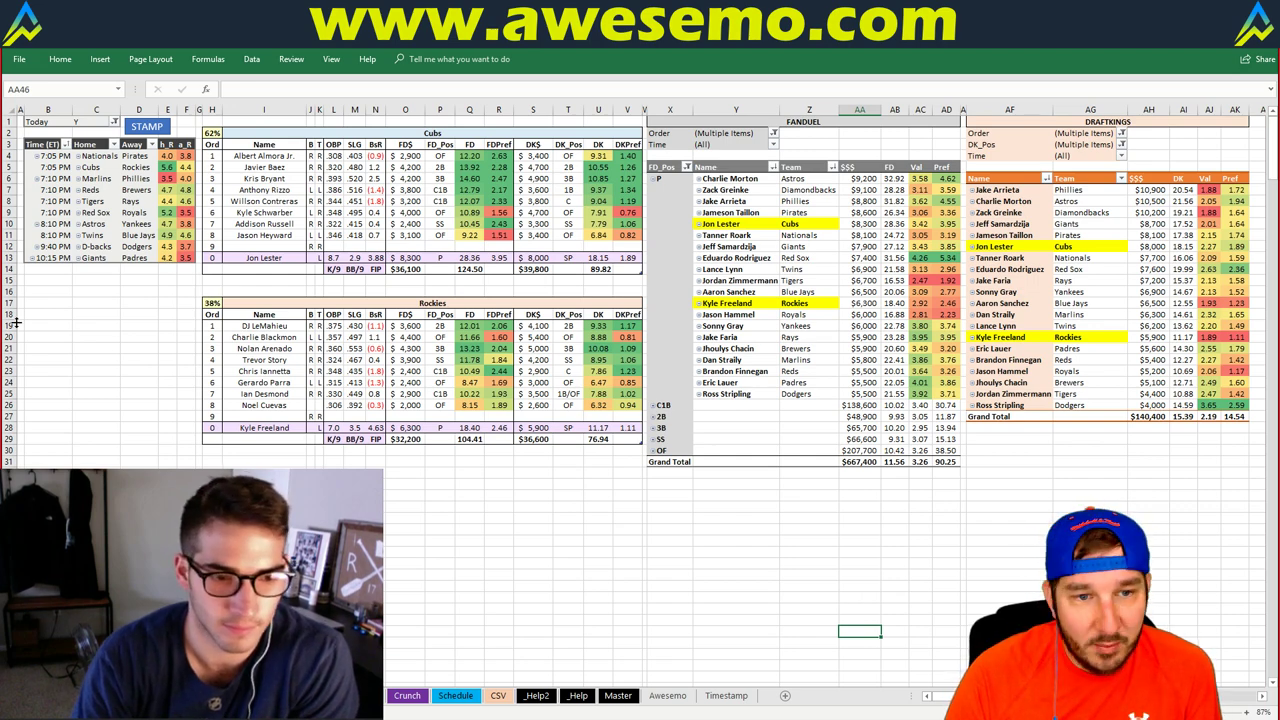
pyautogui.click(149, 353)
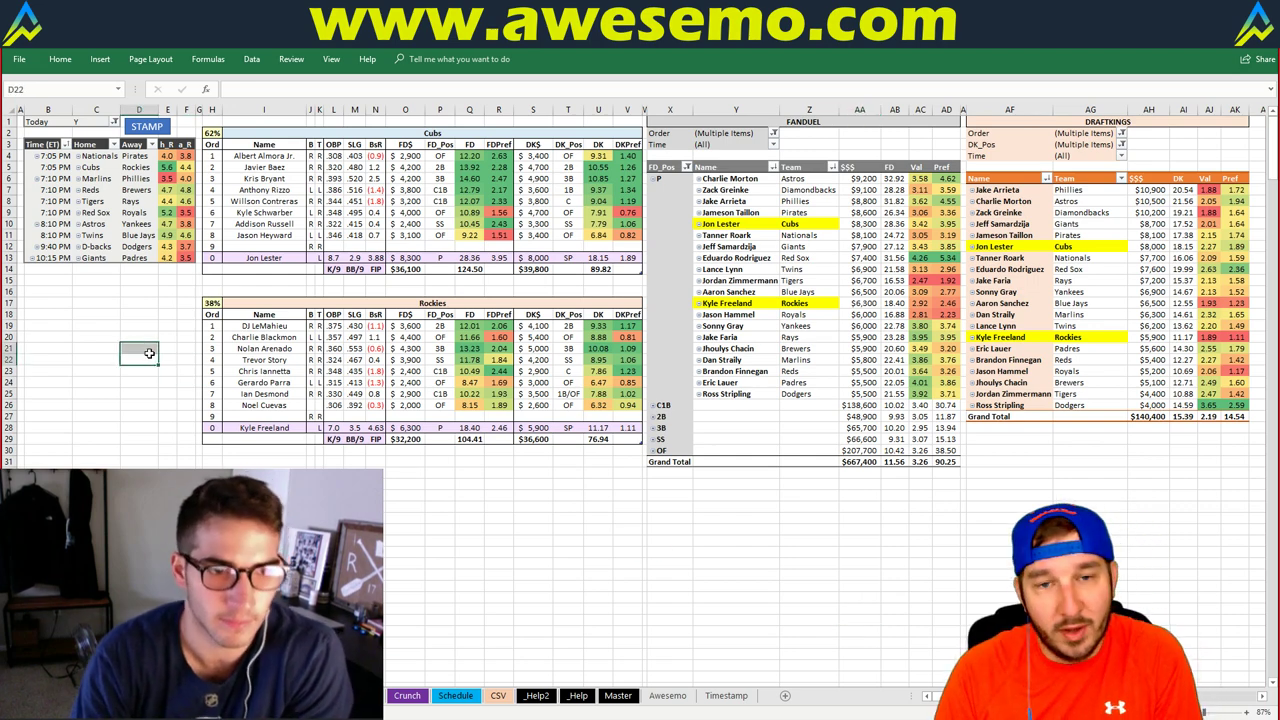